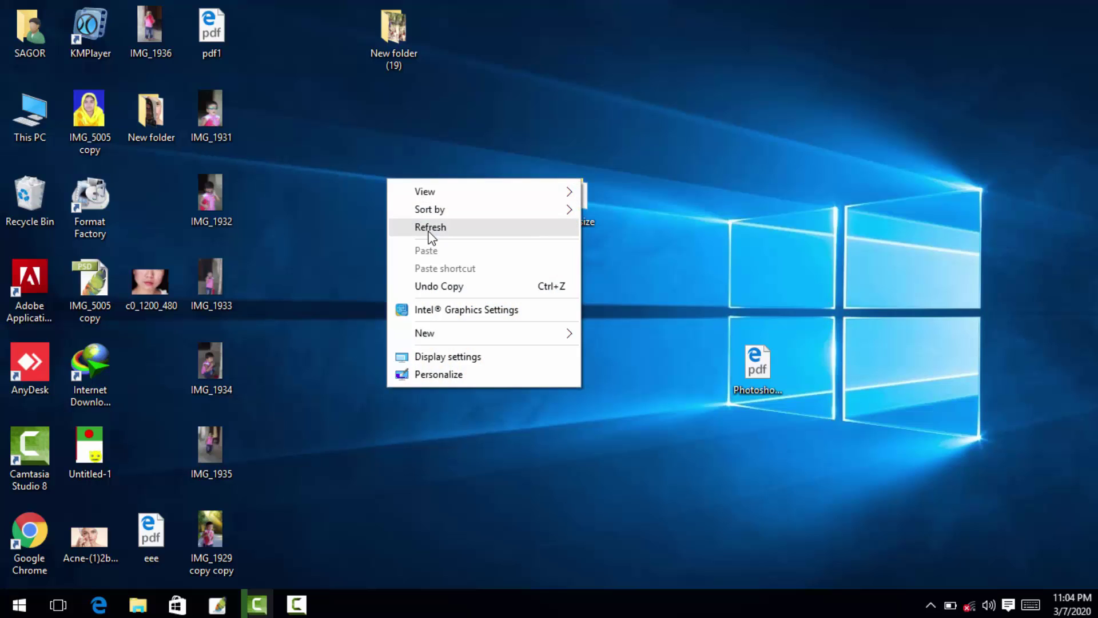
left_click(427, 224)
right_click(424, 207)
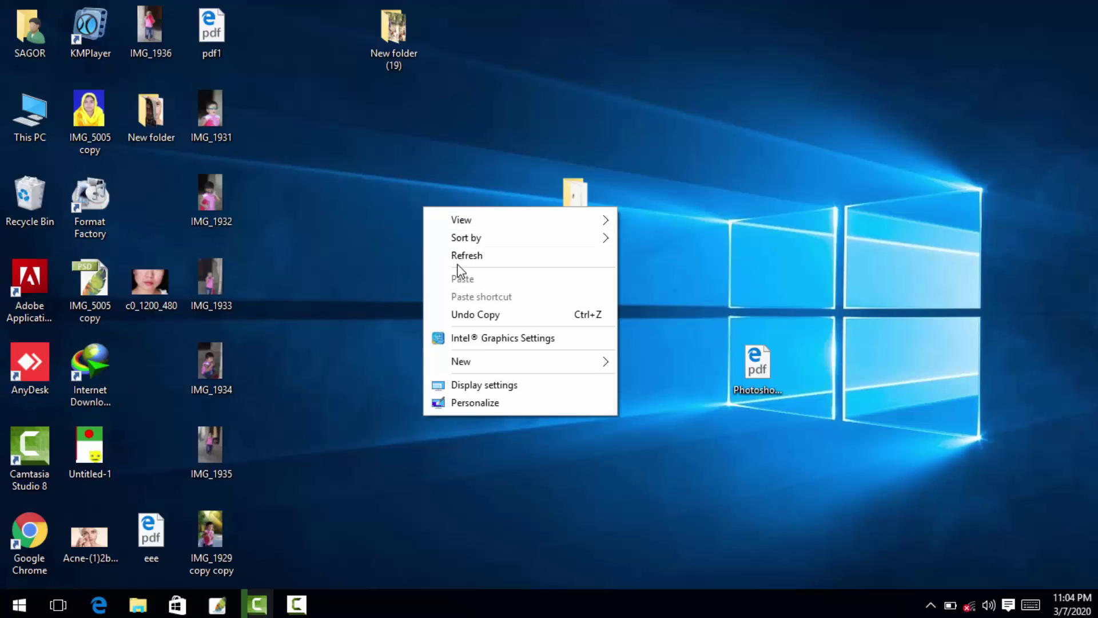
left_click(458, 257)
right_click(376, 179)
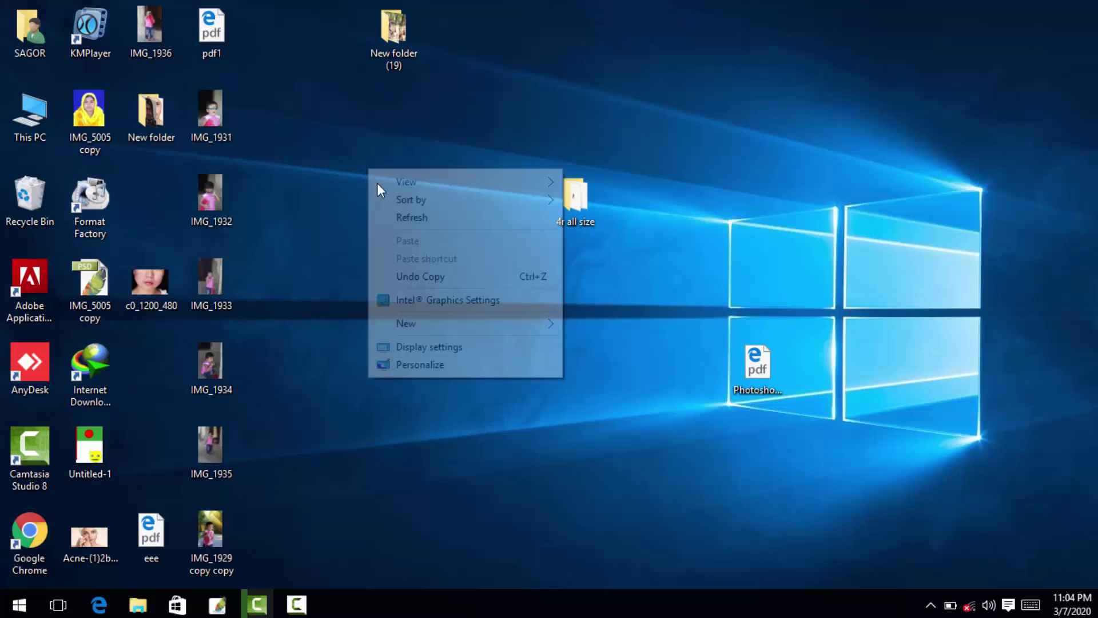
left_click(395, 215)
right_click(385, 181)
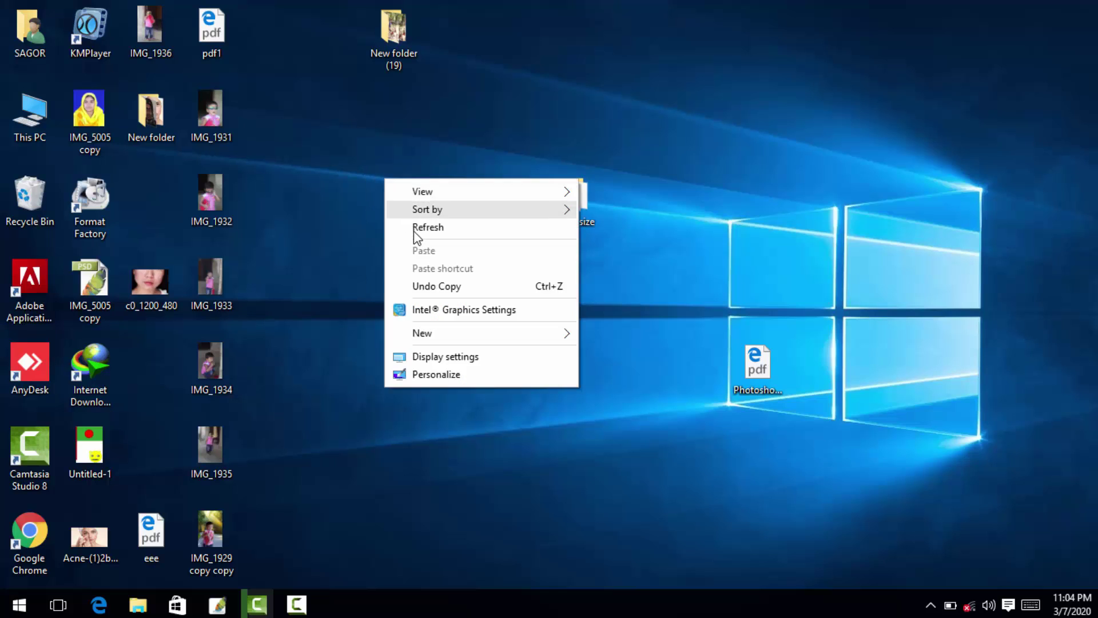
left_click(413, 227)
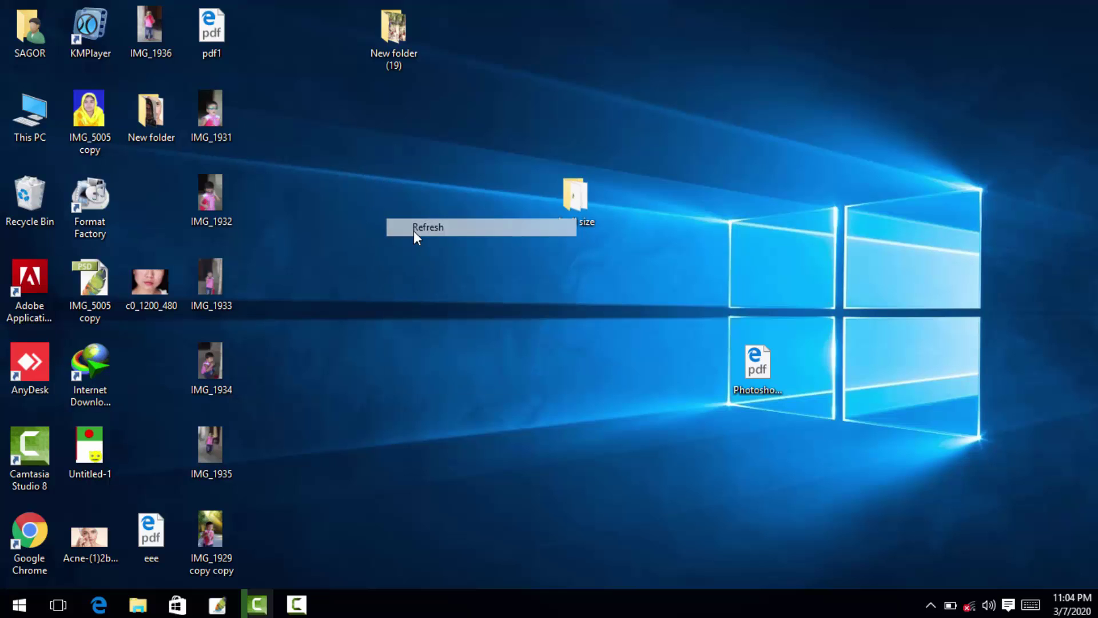
right_click(301, 271)
left_click(327, 322)
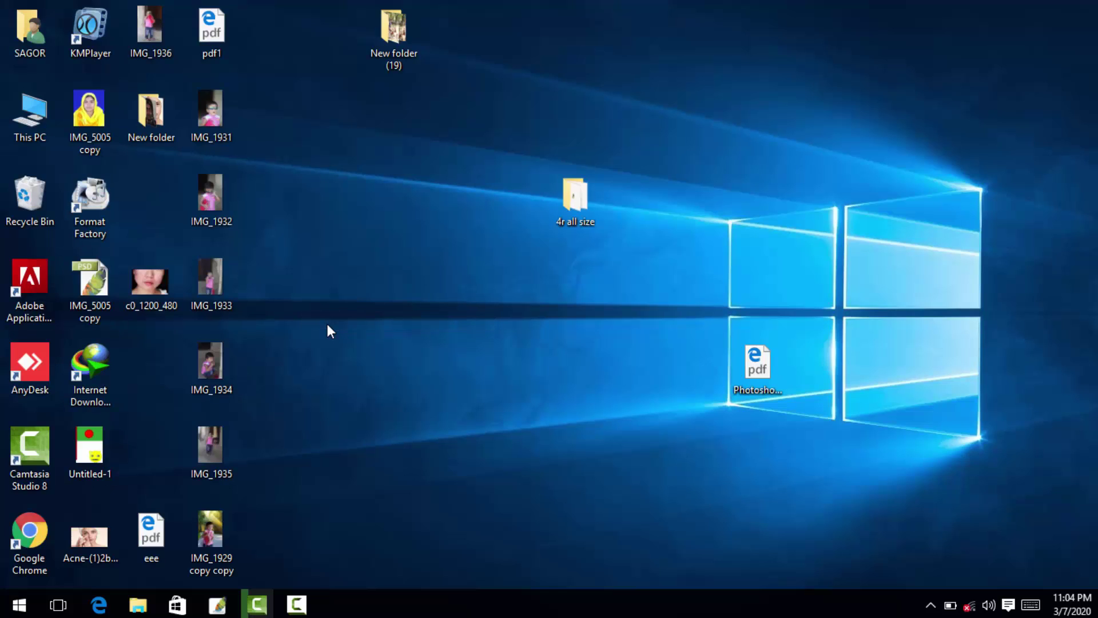
right_click(297, 168)
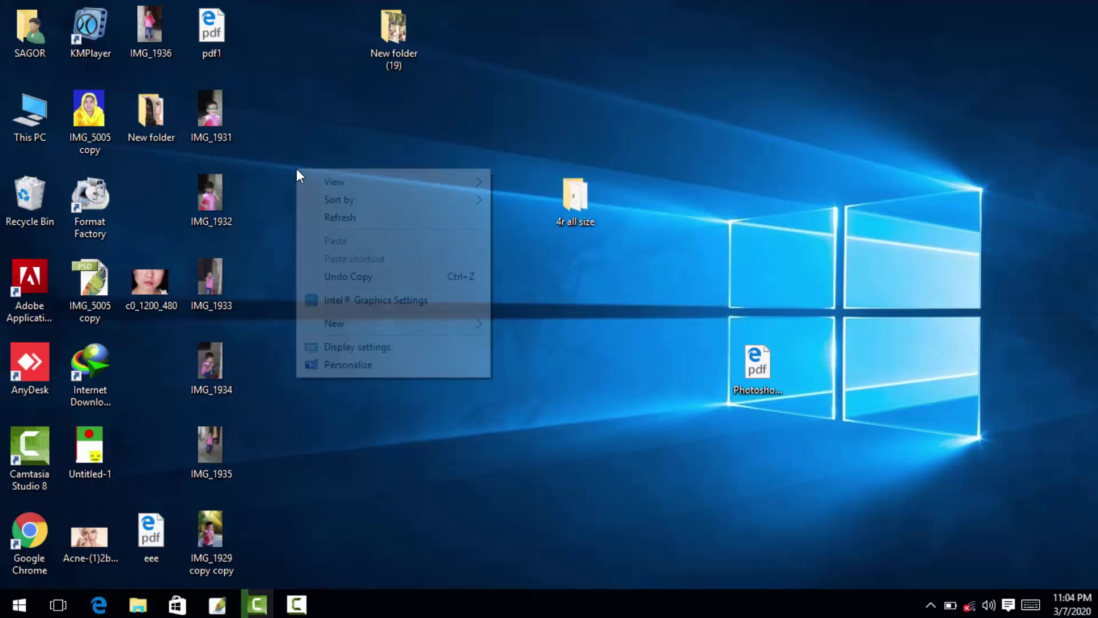
left_click(335, 216)
right_click(337, 221)
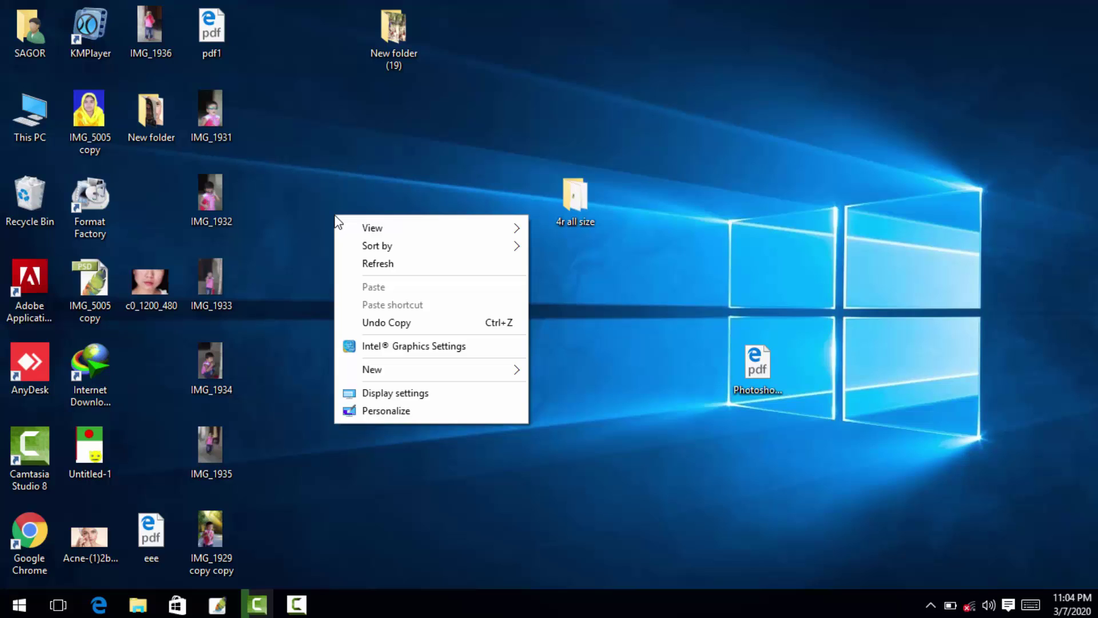
left_click(397, 267)
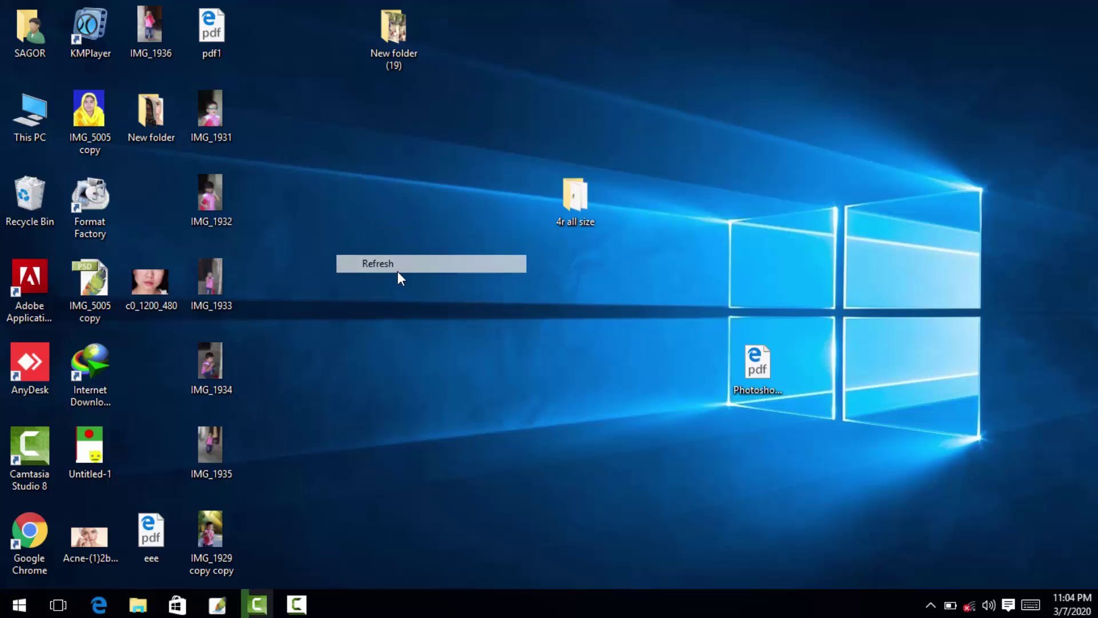
right_click(371, 199)
left_click(437, 251)
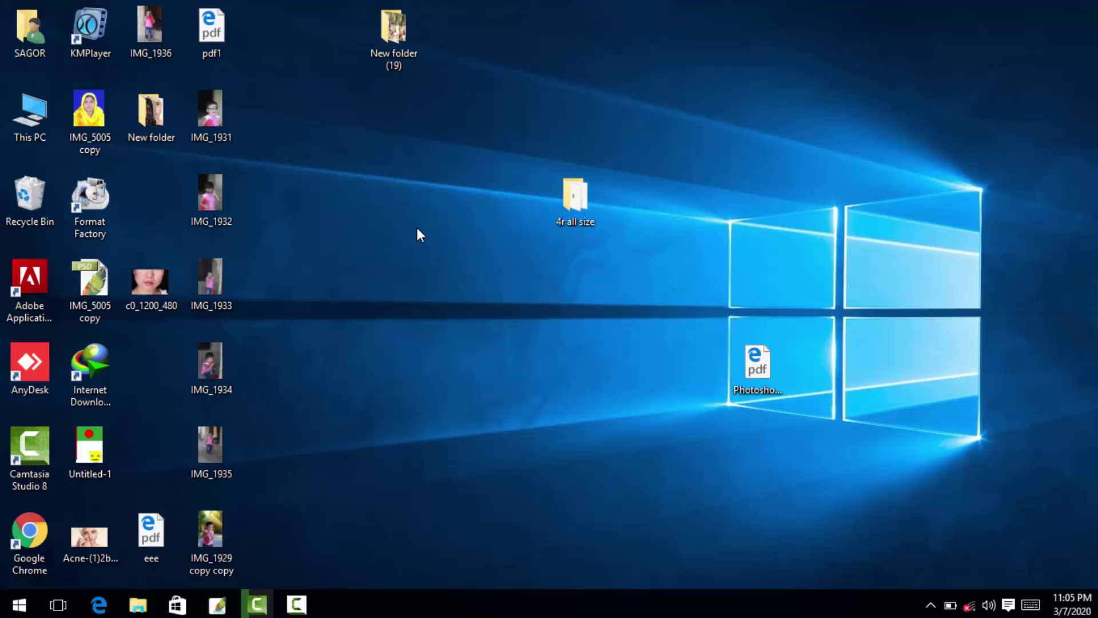
right_click(420, 234)
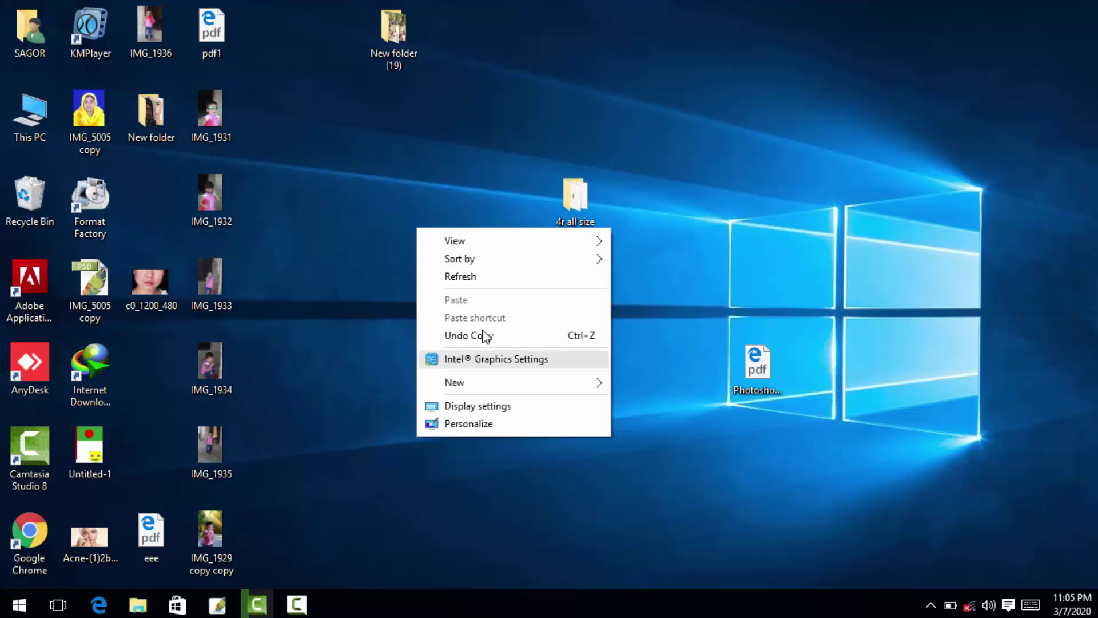
left_click(486, 277)
right_click(354, 260)
left_click(417, 314)
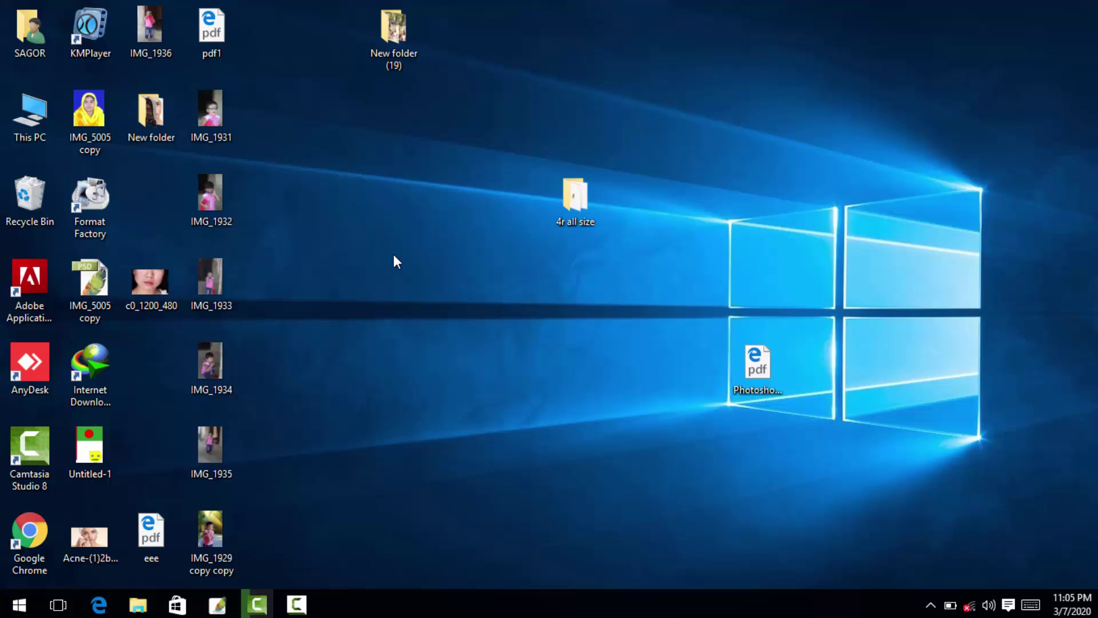
right_click(318, 135)
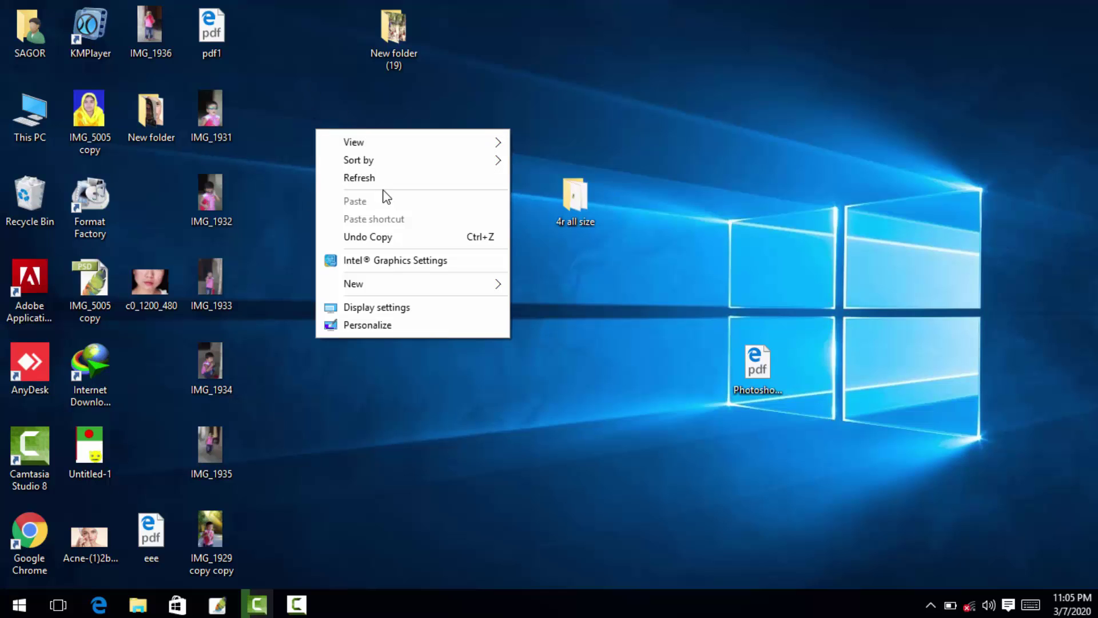
left_click(371, 176)
right_click(359, 138)
left_click(400, 185)
right_click(374, 141)
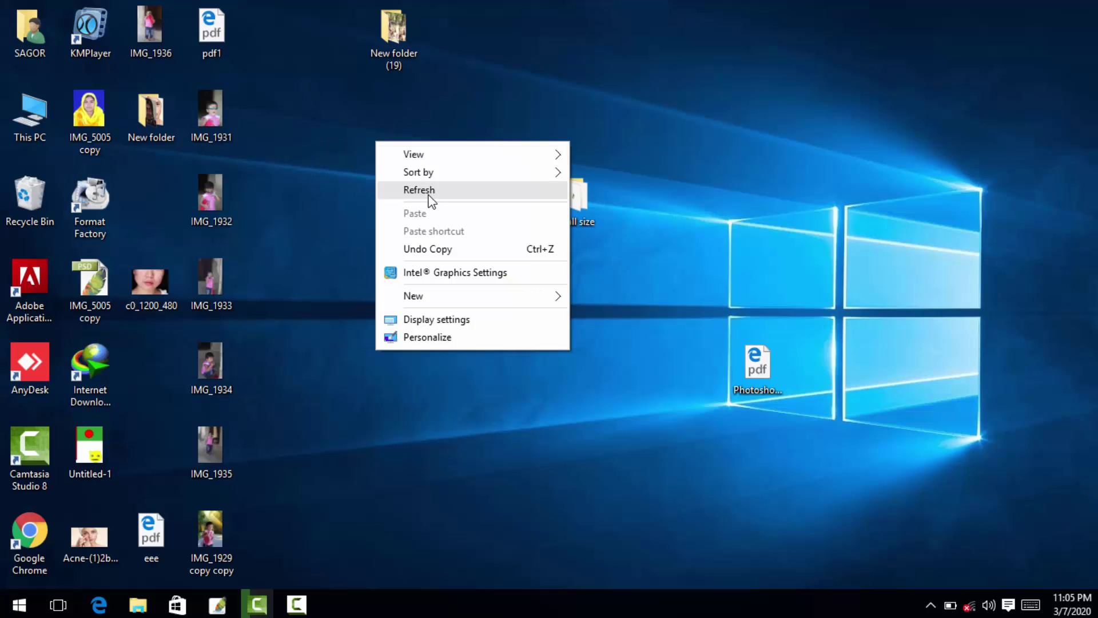
left_click(431, 197)
Open the desktop folder "New folder (19)" that holds the portrait photos.
double_click(400, 51)
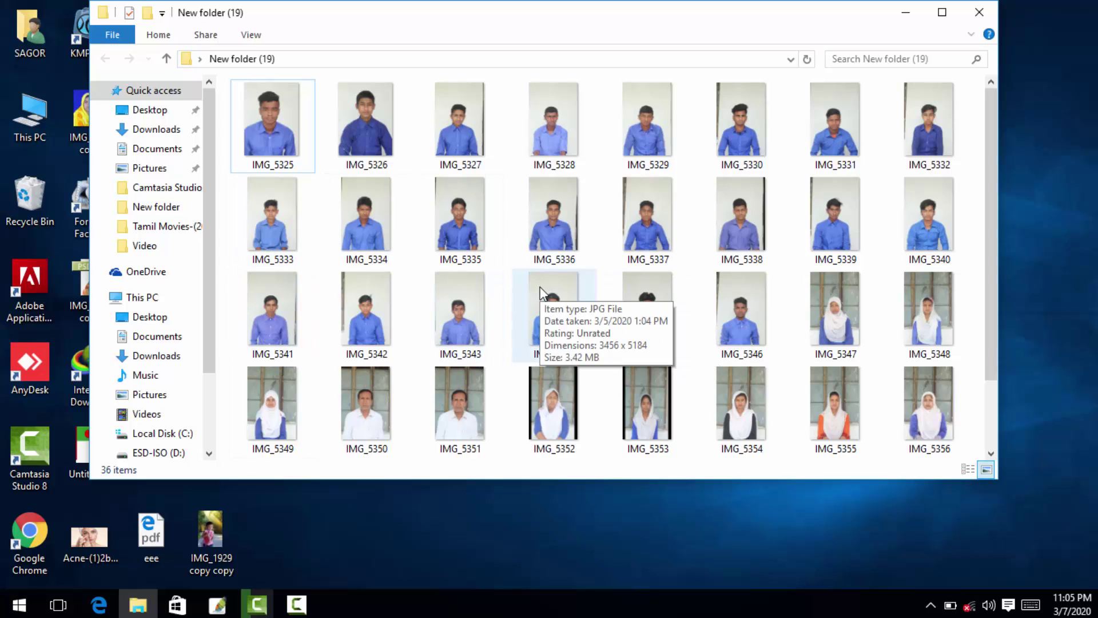
left_click(1024, 221)
right_click(1024, 221)
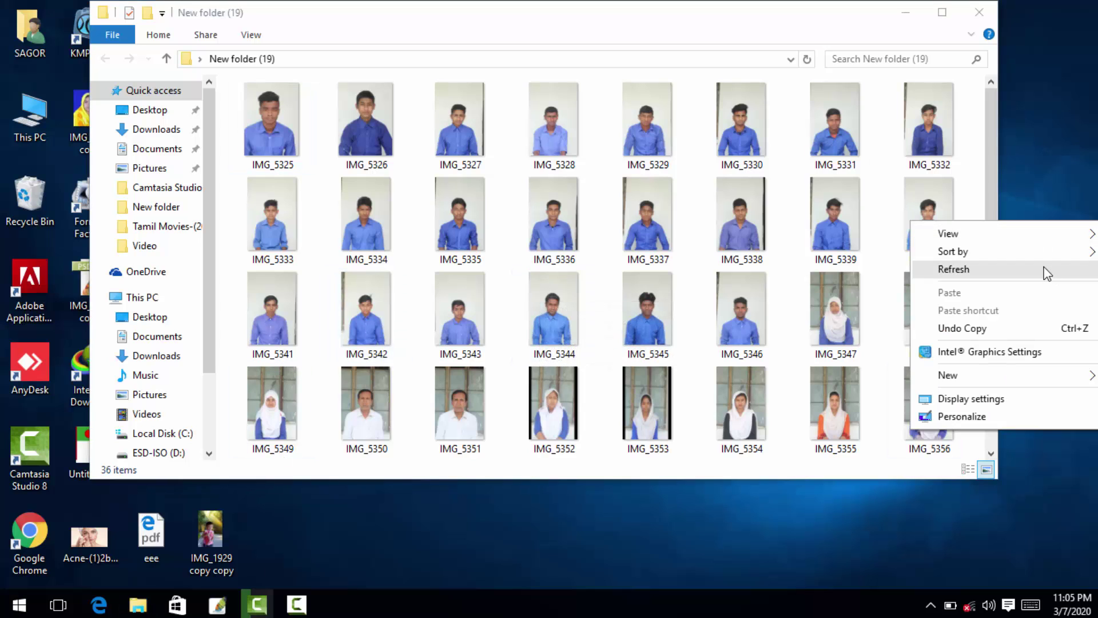
left_click(1047, 269)
right_click(1046, 214)
left_click(1038, 262)
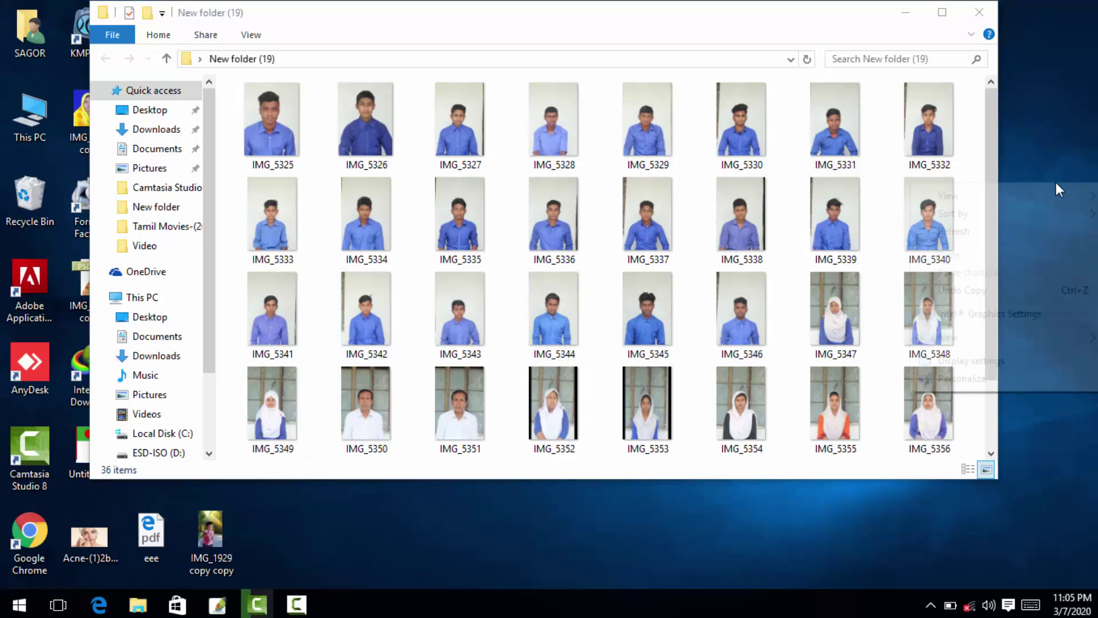
right_click(1056, 182)
left_click(1029, 231)
right_click(1041, 198)
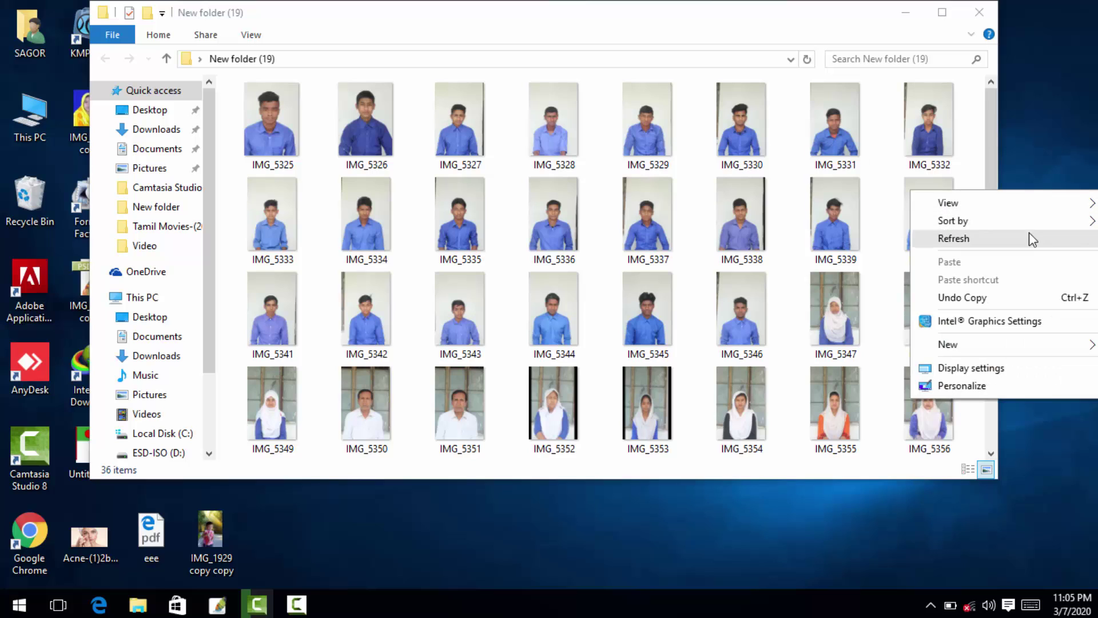
left_click(1024, 239)
right_click(1072, 201)
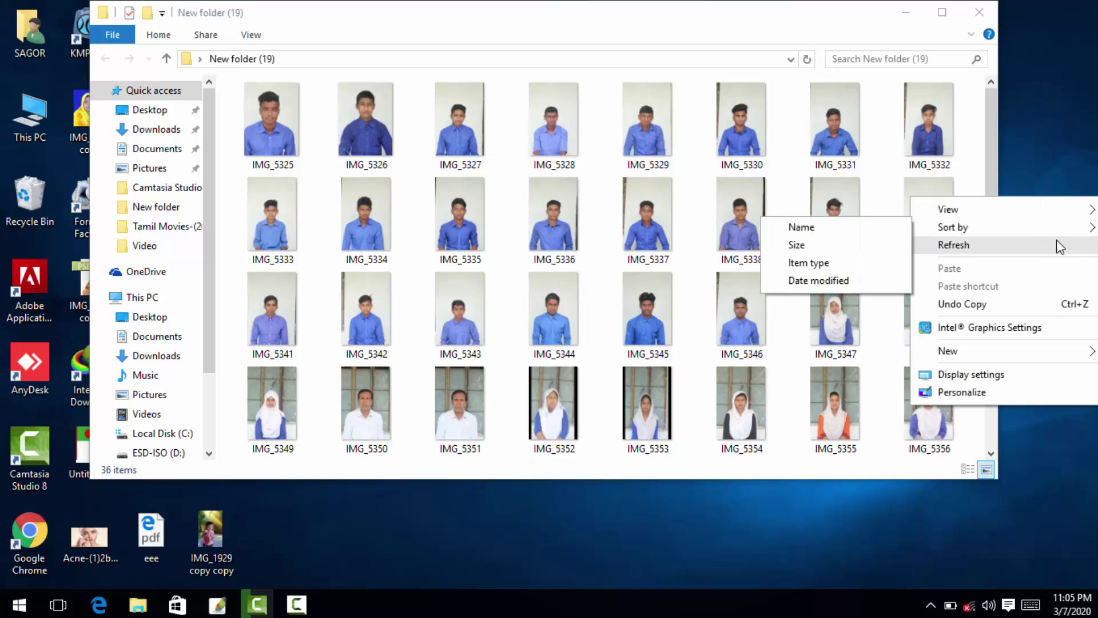
left_click(1056, 241)
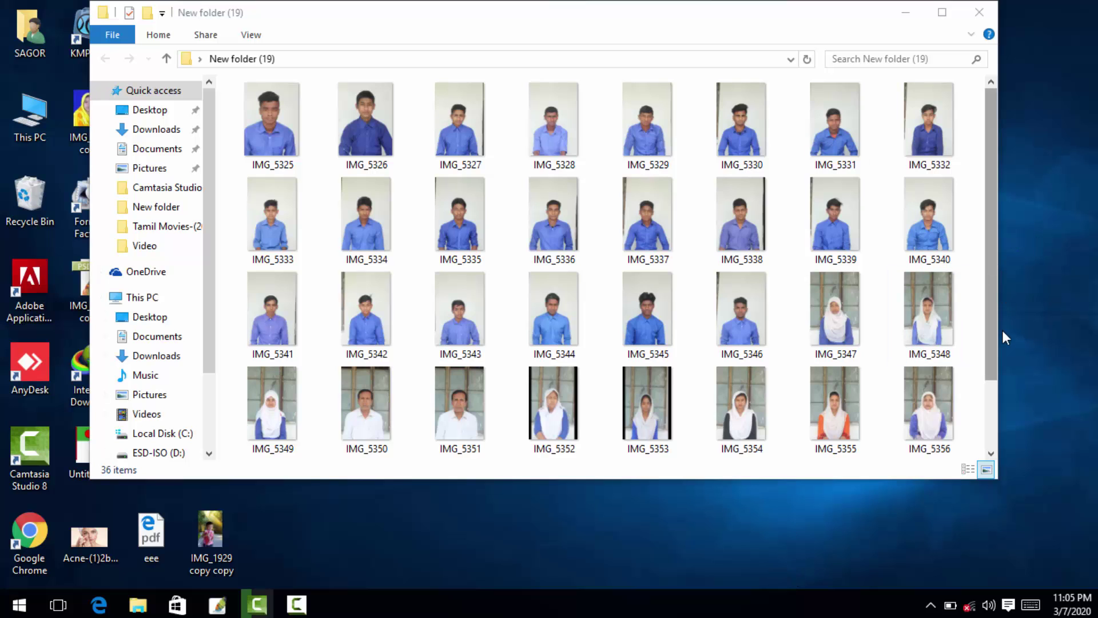
View the rest of the photos in the folder, check that Photoshop is running, and return to the folder.
scroll(869, 444, "down", 2)
left_click(870, 444)
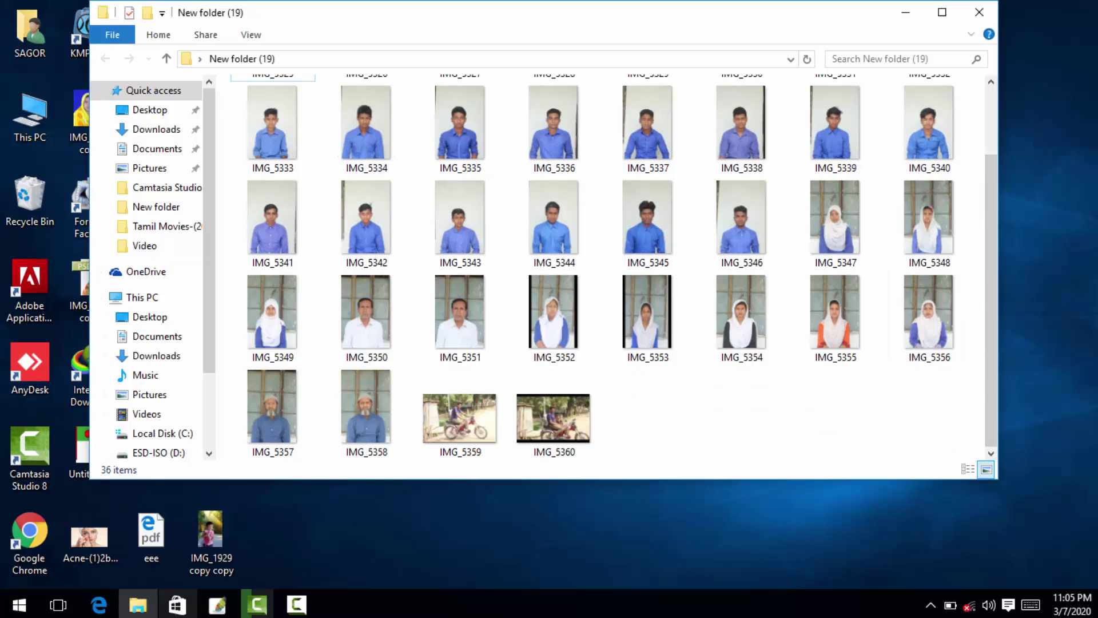
left_click(218, 604)
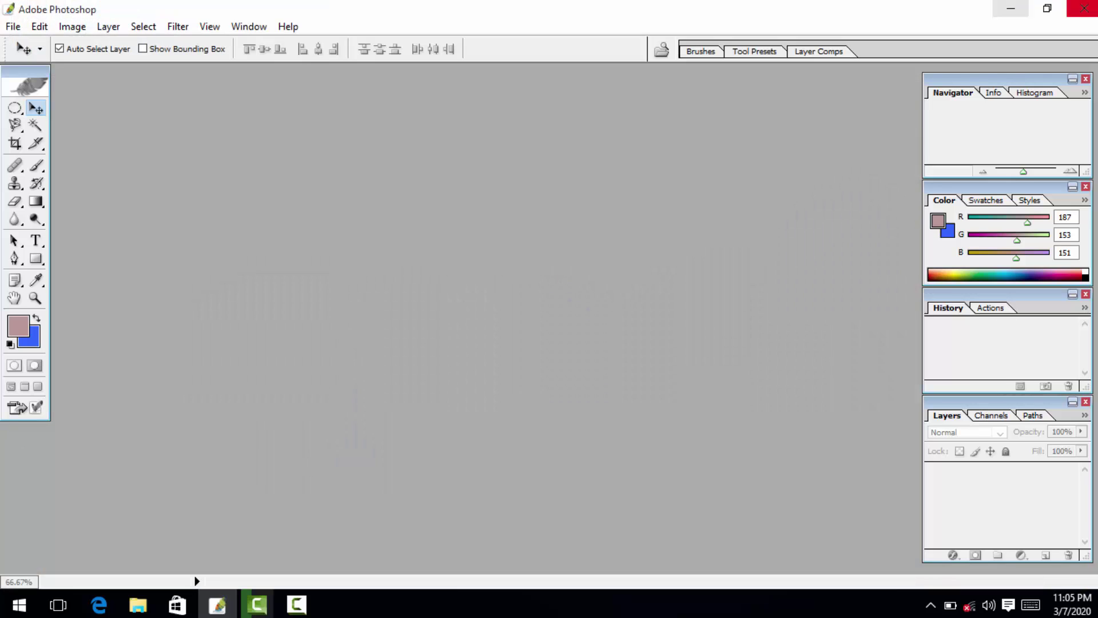
left_click(1011, 9)
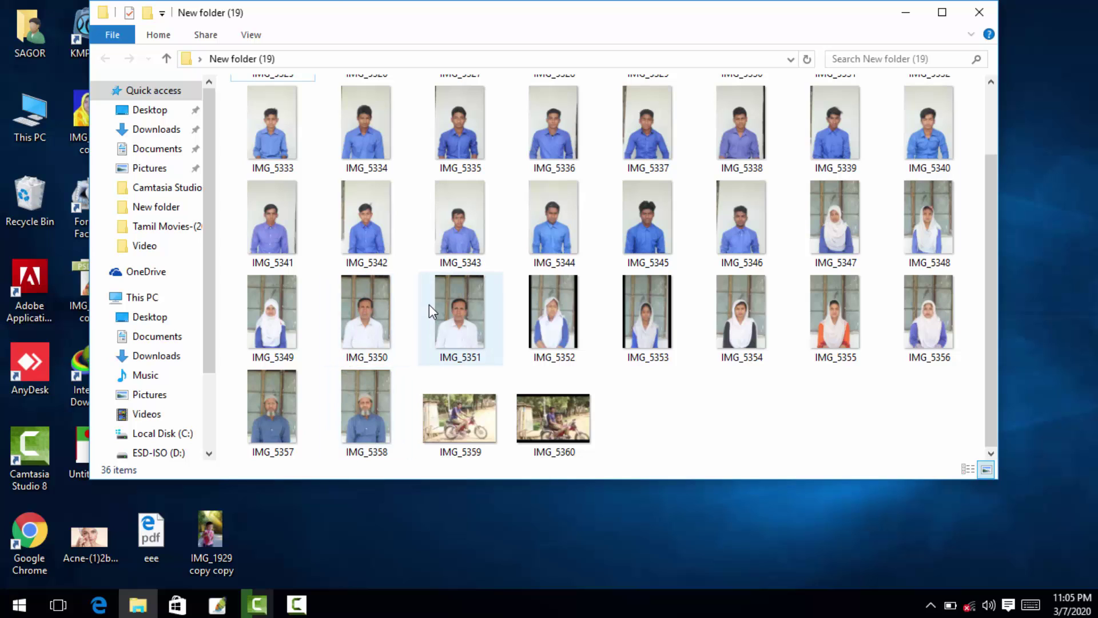
Select every photo in the folder except IMG_5350, IMG_5351 and IMG_5357 through IMG_5360, and open the selection in Photoshop.
key("ctrl+a")
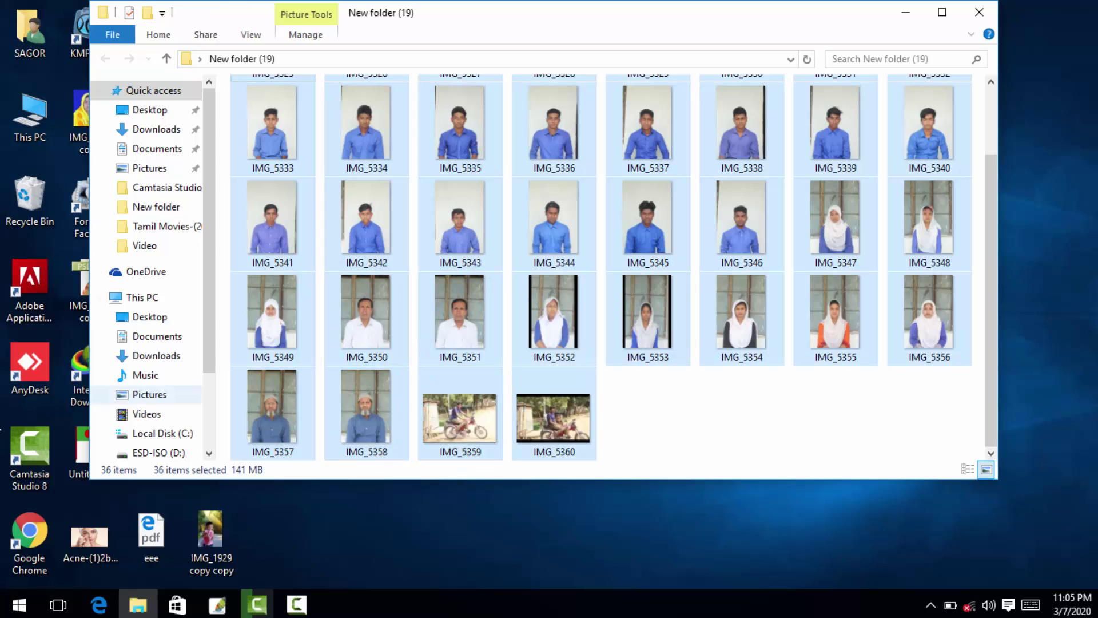
left_click(541, 433, "ctrl")
left_click(487, 443, "ctrl")
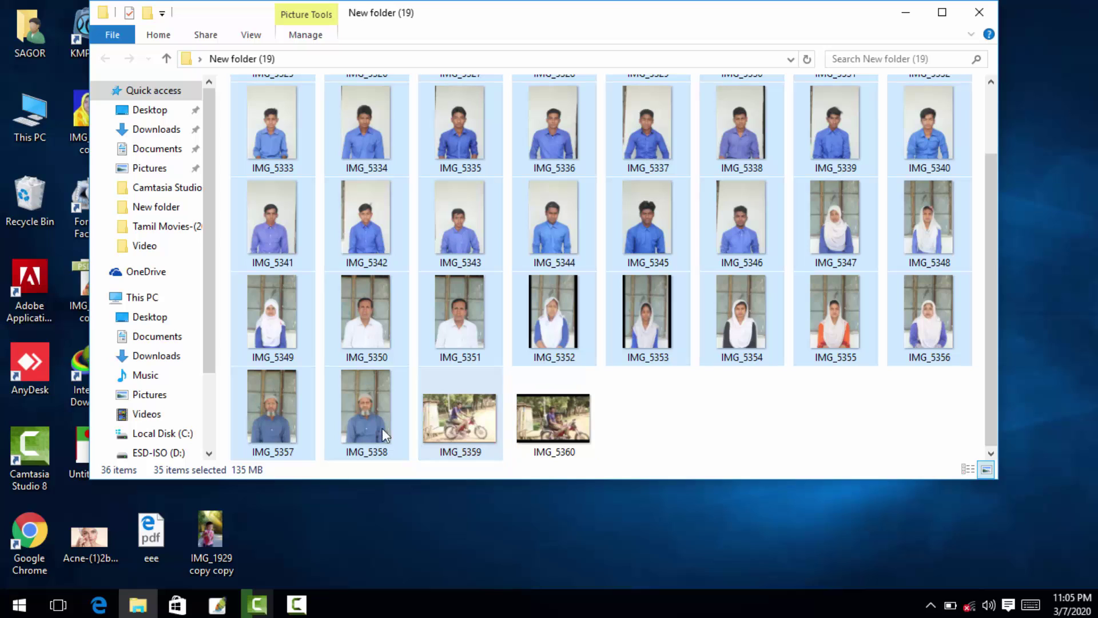
left_click(356, 418, "ctrl")
left_click(275, 418, "ctrl")
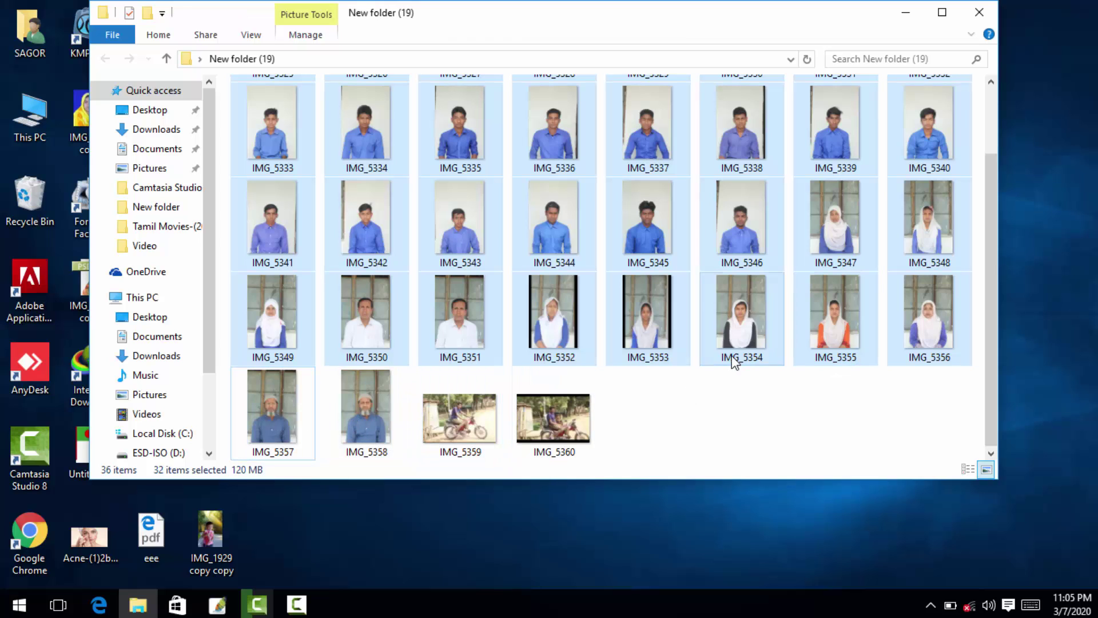
left_click(452, 341, "ctrl")
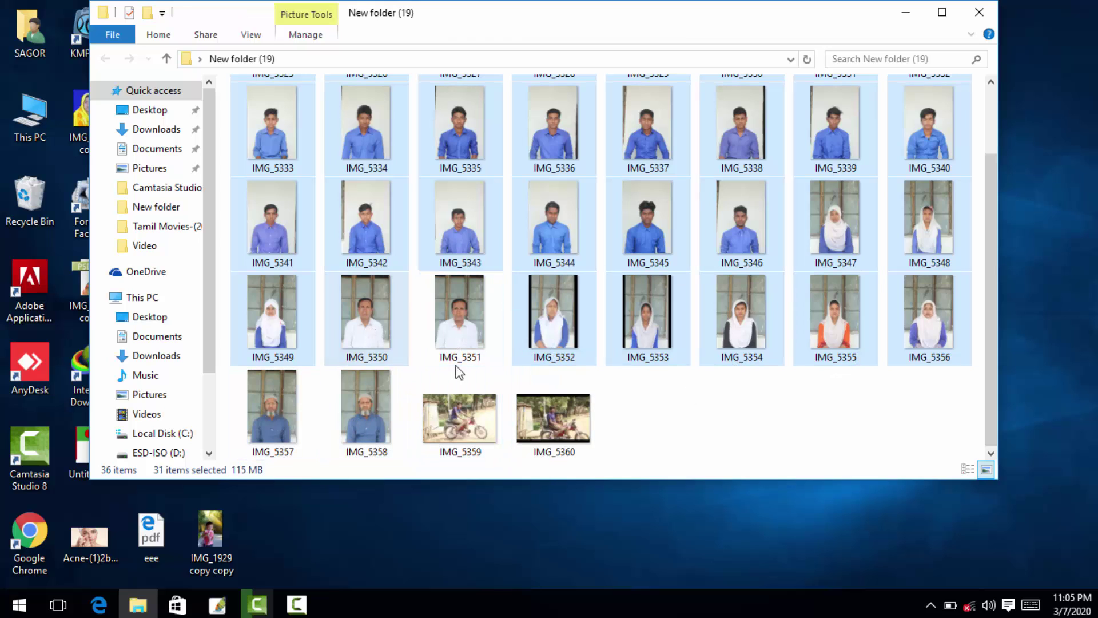
left_click(375, 328, "ctrl")
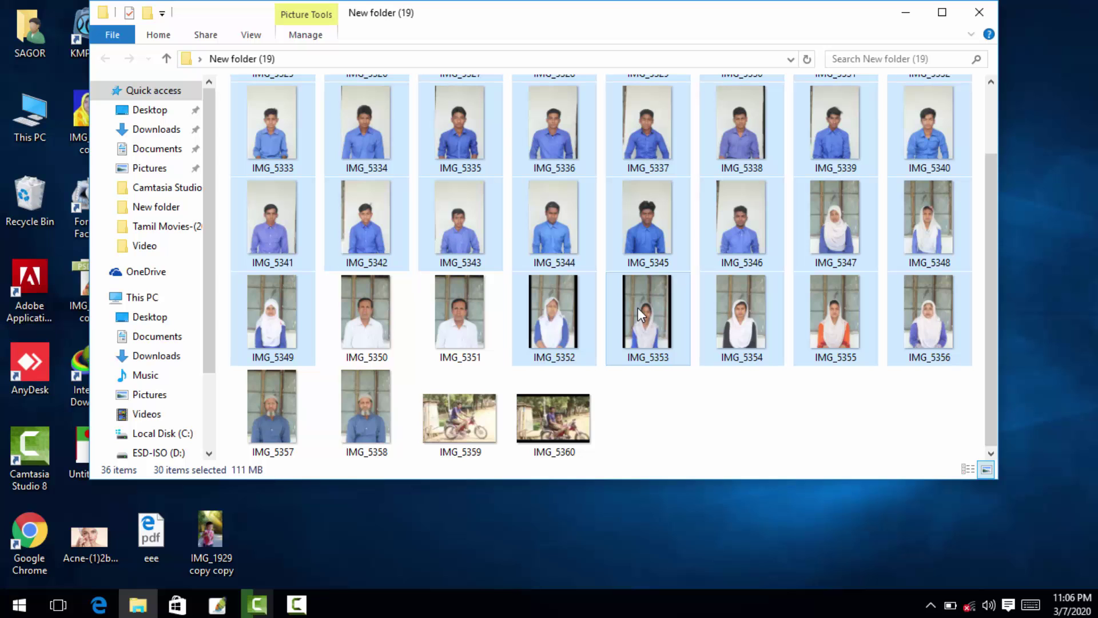
mouse_move(637, 308)
left_mouse_down()
mouse_move(733, 150)
mouse_move(226, 579)
mouse_move(191, 575)
mouse_move(219, 612)
mouse_move(562, 418)
mouse_move(566, 262)
left_mouse_up()
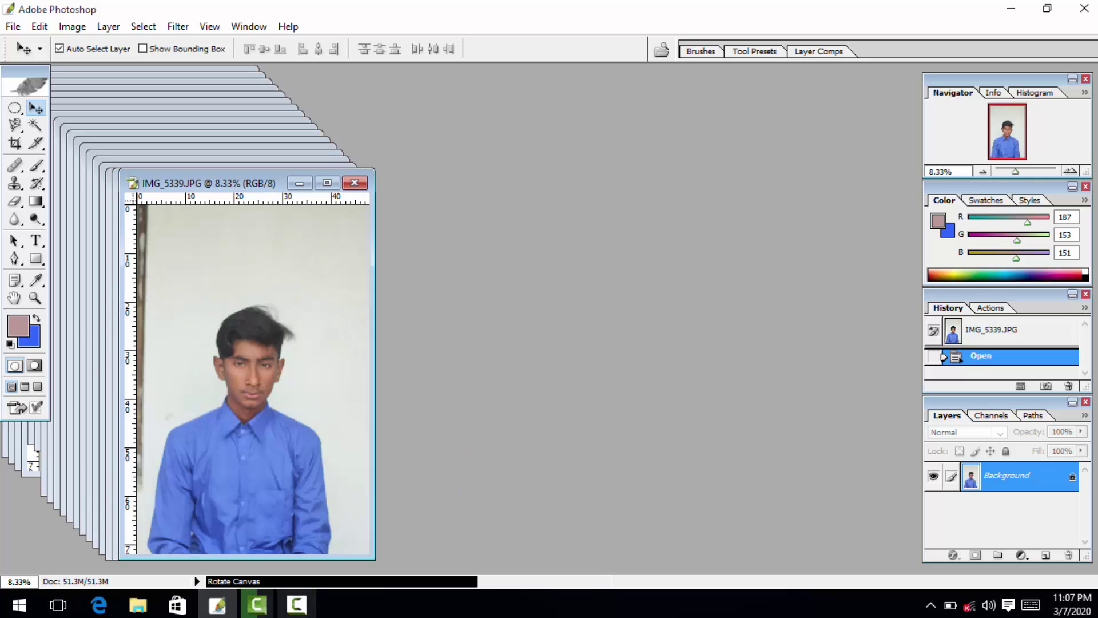
Maximize the IMG_5346.JPG document window in Photoshop.
mouse_move(309, 616)
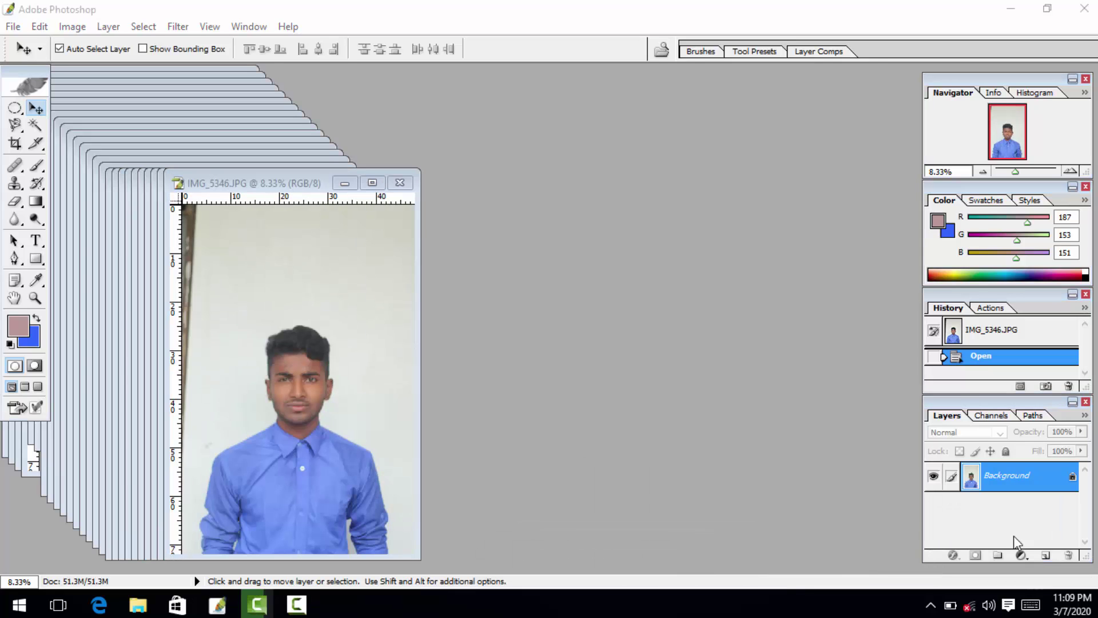
left_click(317, 608)
left_click(372, 187)
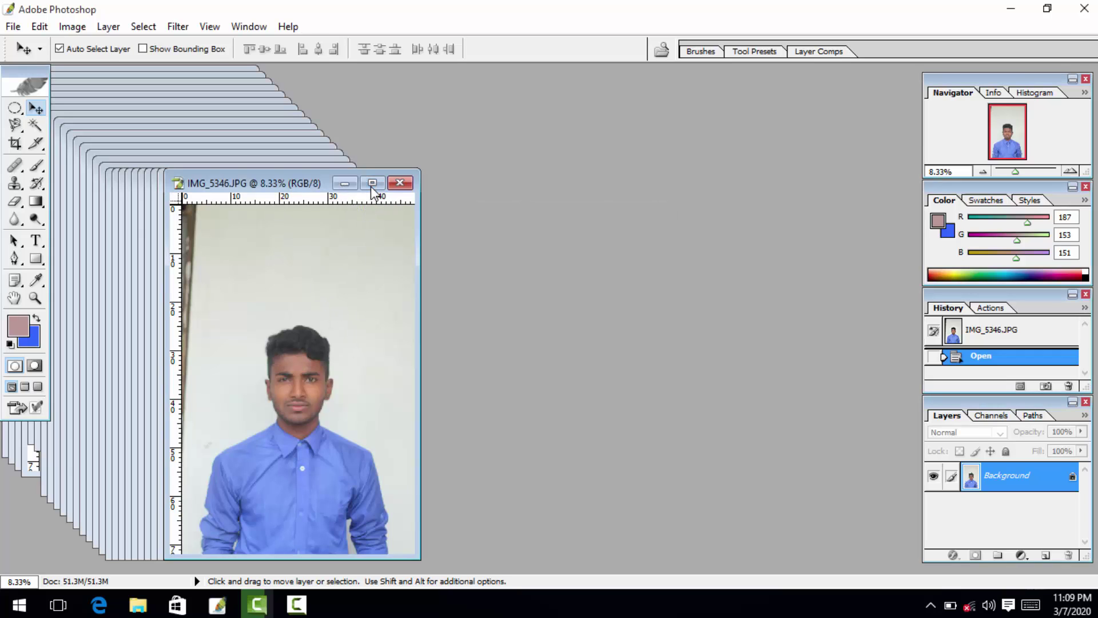
left_click(372, 183)
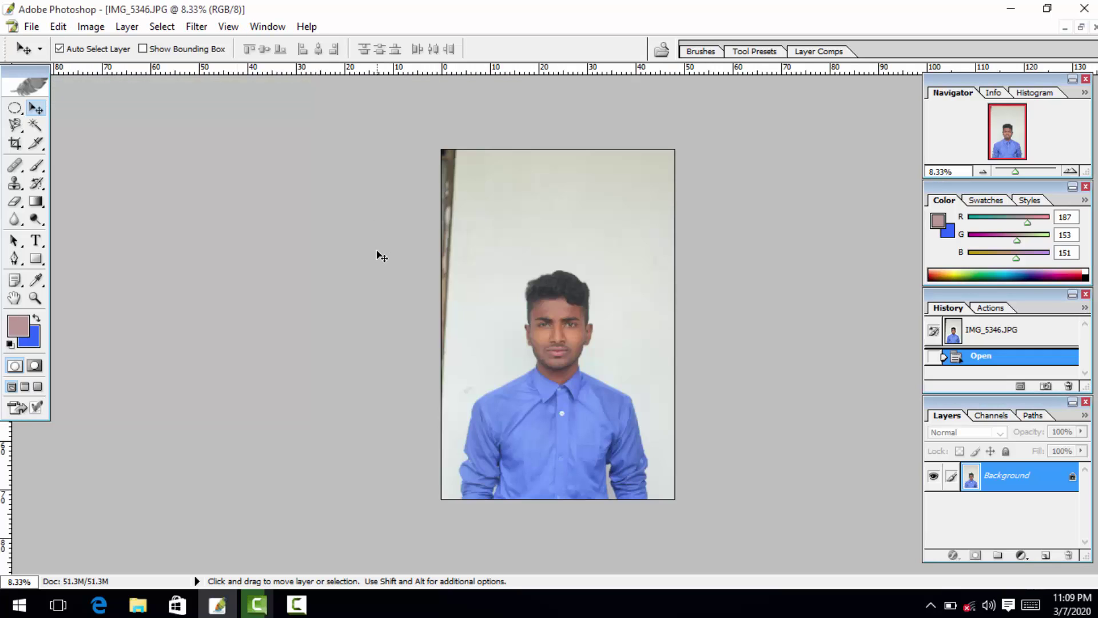
Crop the IMG_5346 portrait around the head and upper body to 1.5 in wide by 1.9 in high at 300 pixels/inch.
left_click(15, 143)
key("Return")
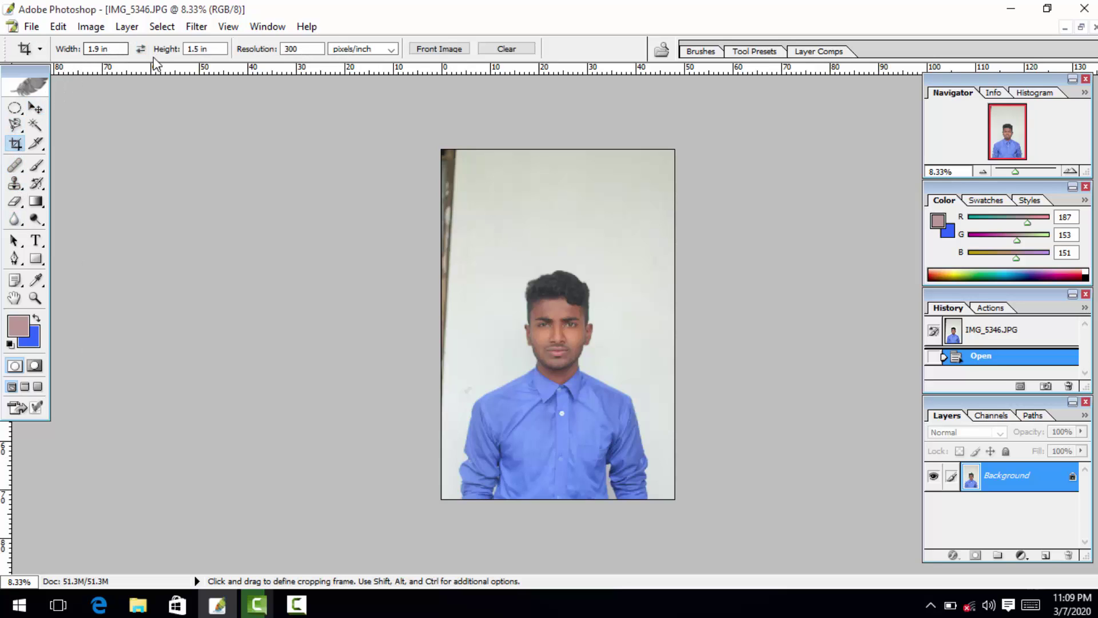
left_click(143, 48)
left_click_drag(606, 393, 657, 459)
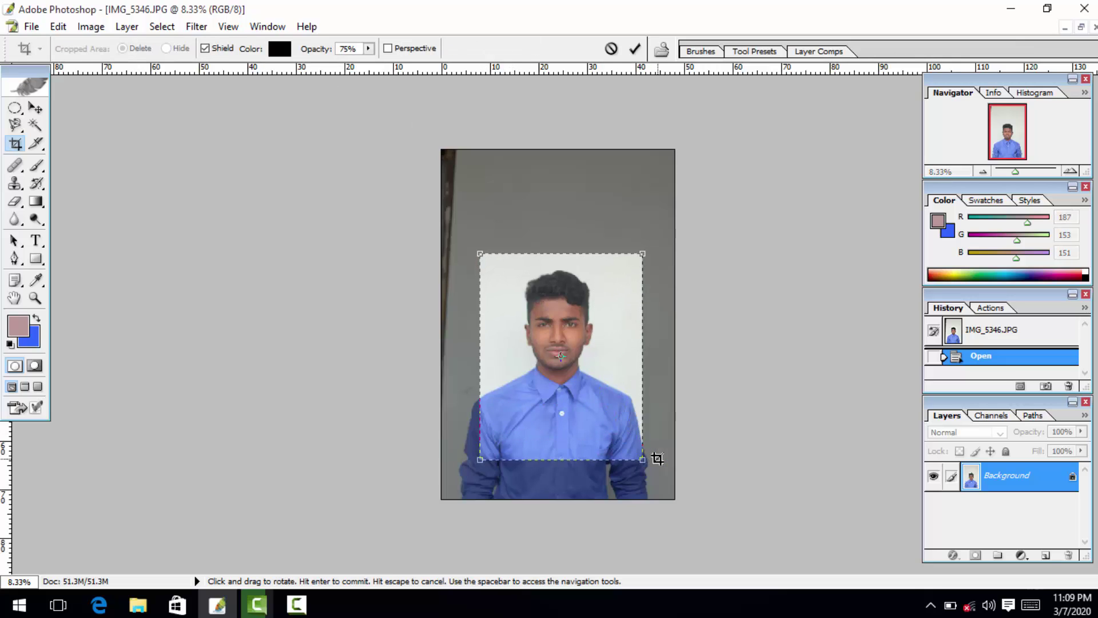
key("Return")
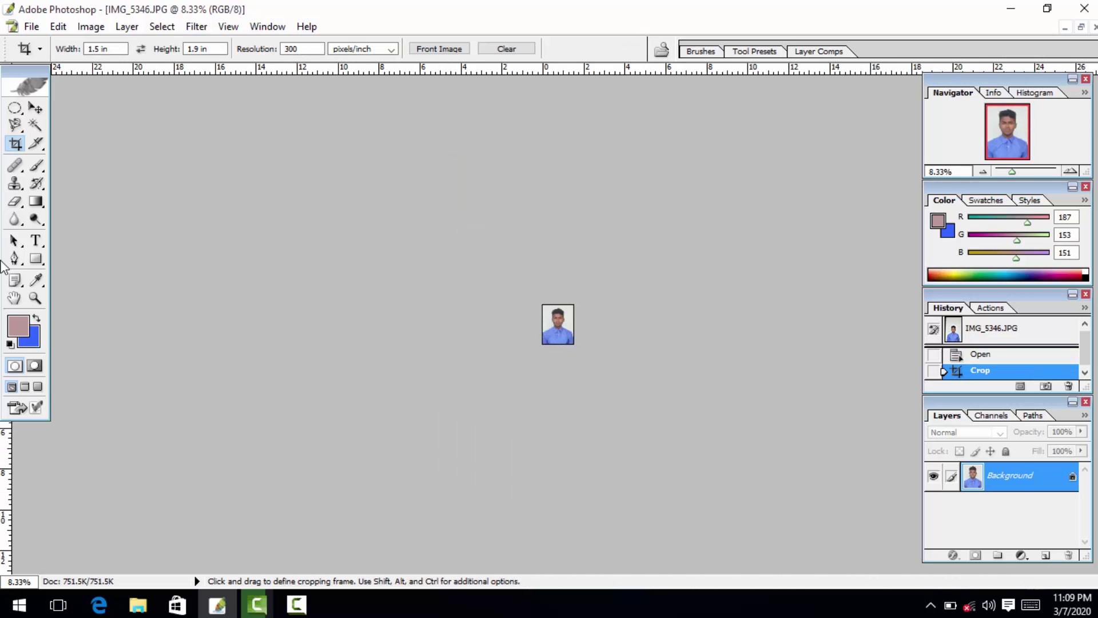
Zoom in on the cropped IMG_5346 portrait and inspect the face and shirt at close range.
left_click(34, 298)
left_click(497, 323)
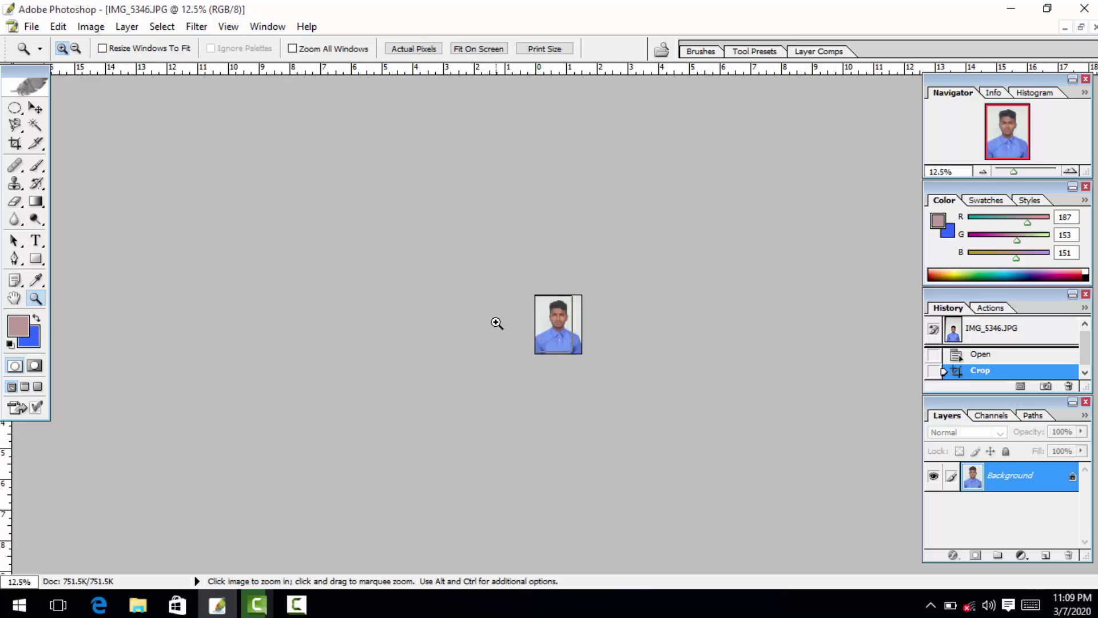
left_click(497, 323)
left_click(496, 323)
left_click(496, 323)
left_click(497, 323)
left_click(496, 323)
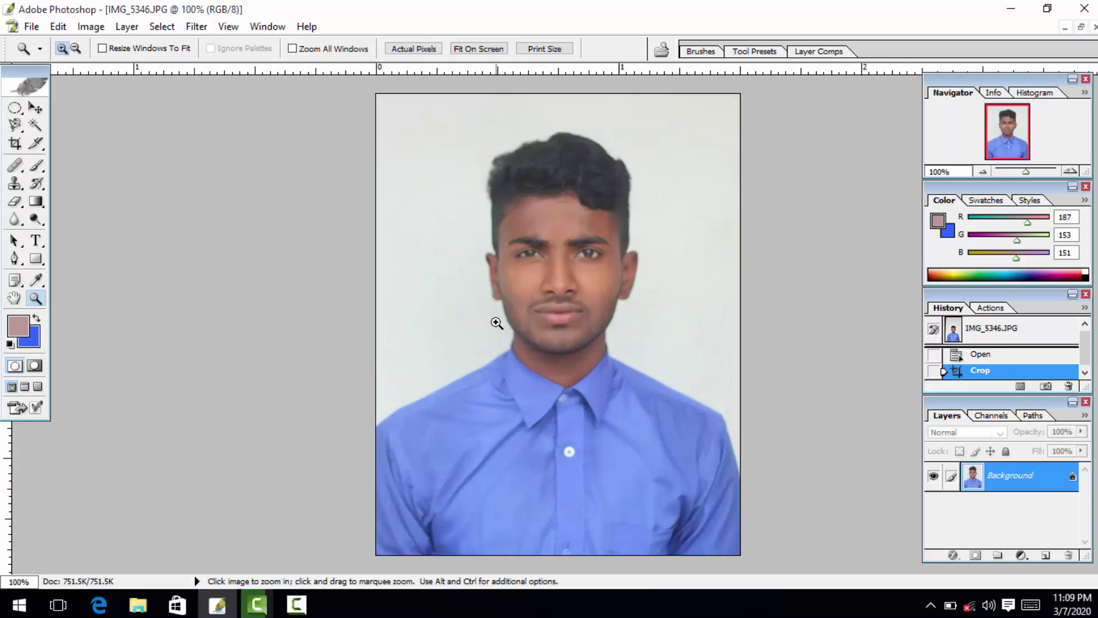
left_click(496, 323)
left_click(497, 322, "alt")
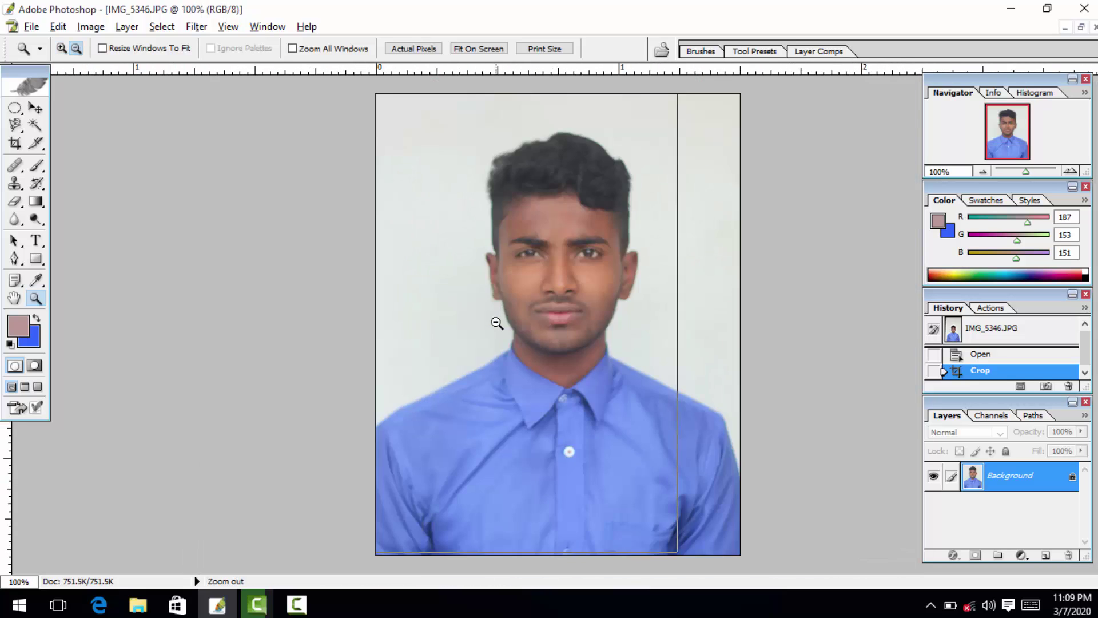
left_click(497, 323, "alt")
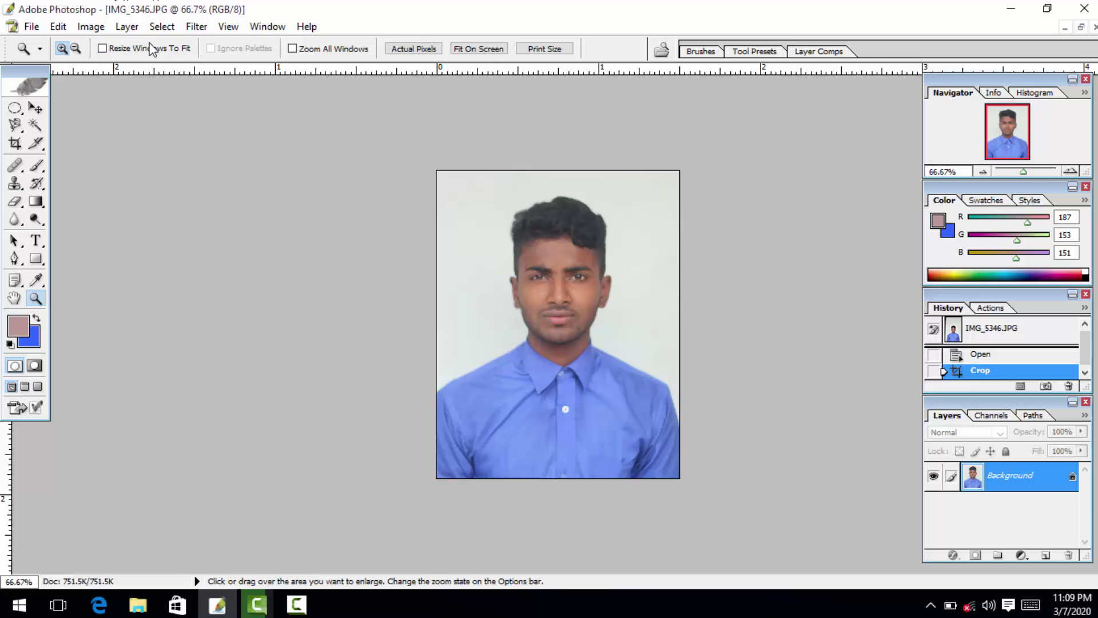
left_click(201, 32)
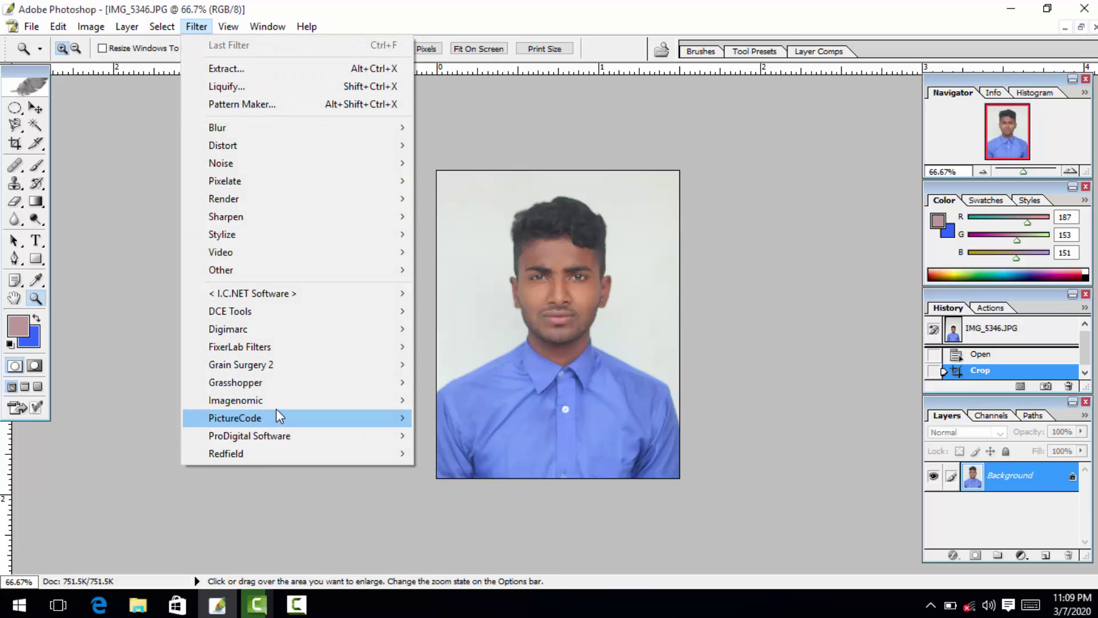
mouse_move(297, 407)
left_click(434, 415)
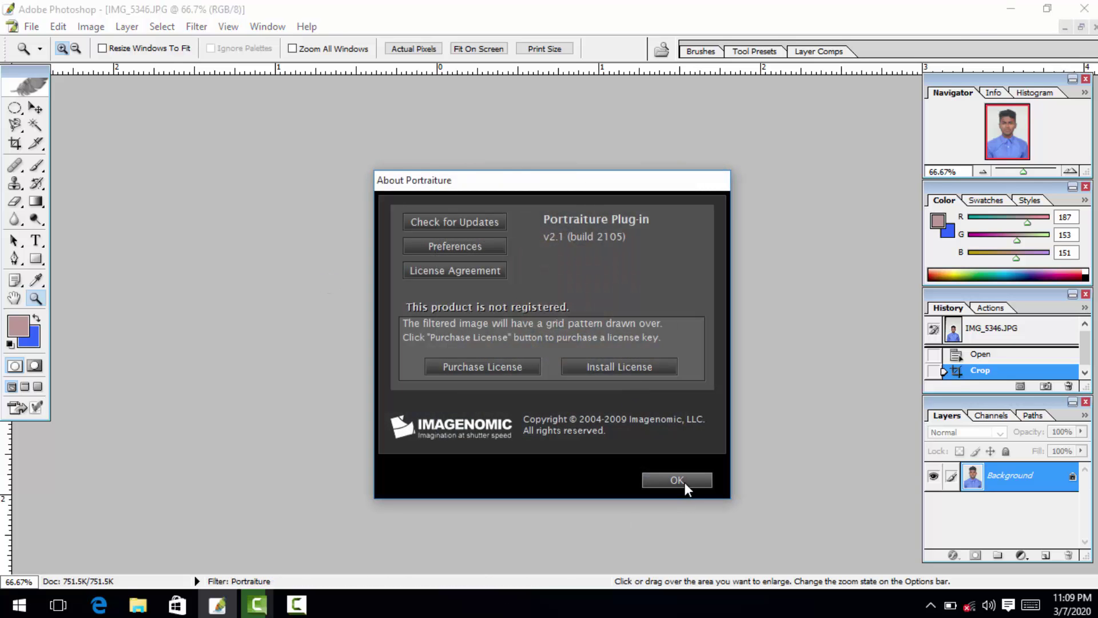
left_click(685, 482)
left_click(877, 96)
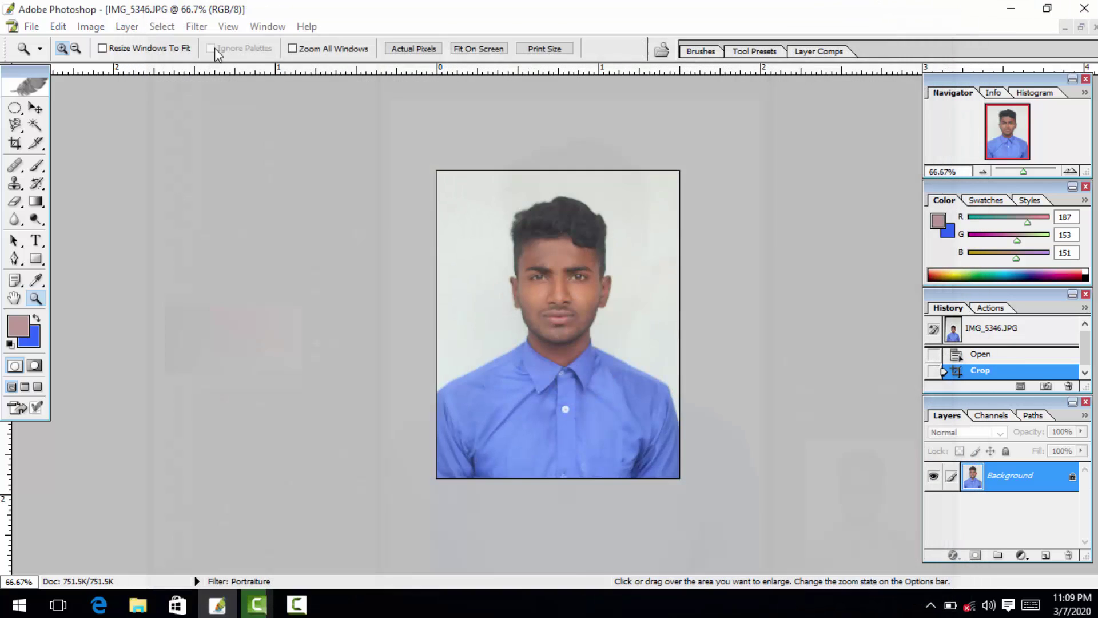
Apply the Imagenomic Noiseware Professional filter with its Default settings to the IMG_5346 portrait.
left_click(195, 28)
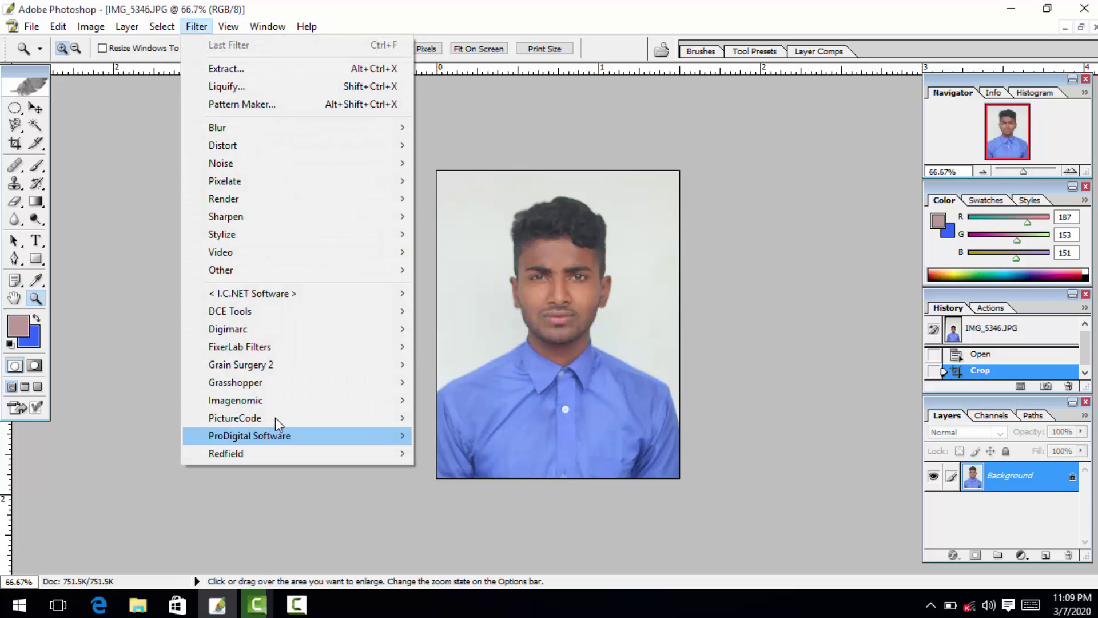
mouse_move(298, 399)
left_click(478, 402)
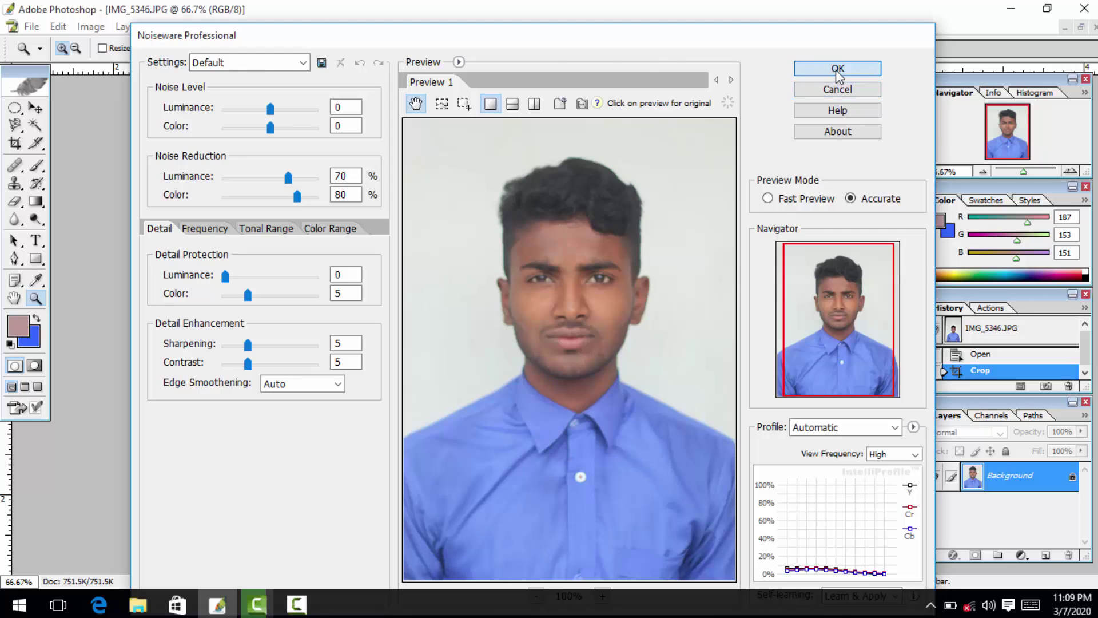
left_click(838, 69)
Brighten the IMG_5346 portrait with Levels, setting the RGB midtone input to 1.18 and the white input to 242.
left_click(90, 27)
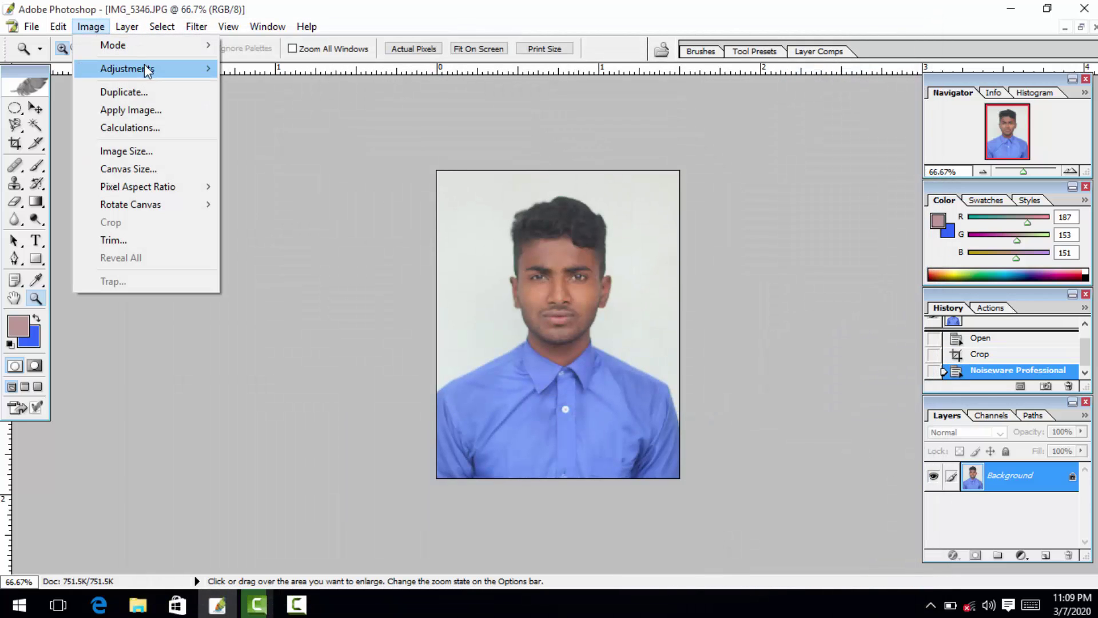
mouse_move(148, 68)
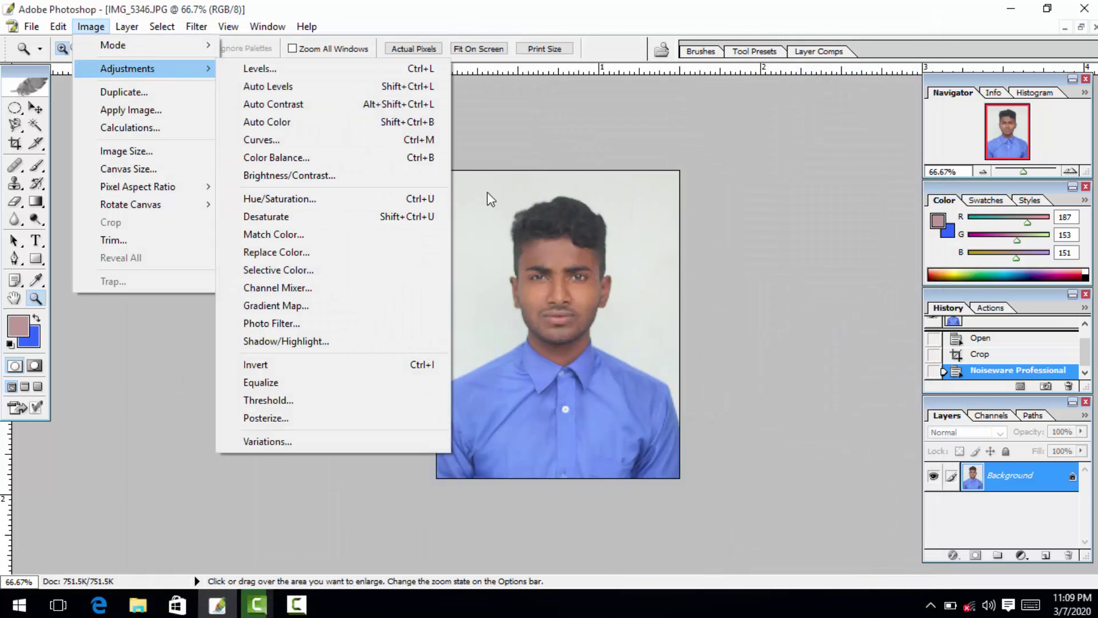
left_click(638, 249)
key("ctrl")
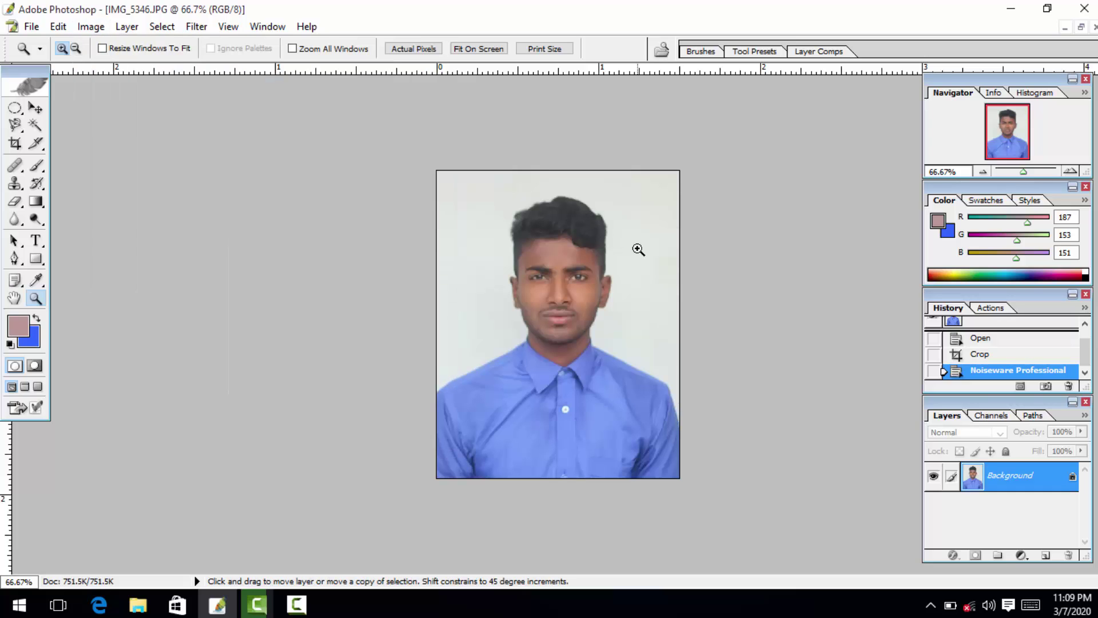
key("ctrl+alt+l")
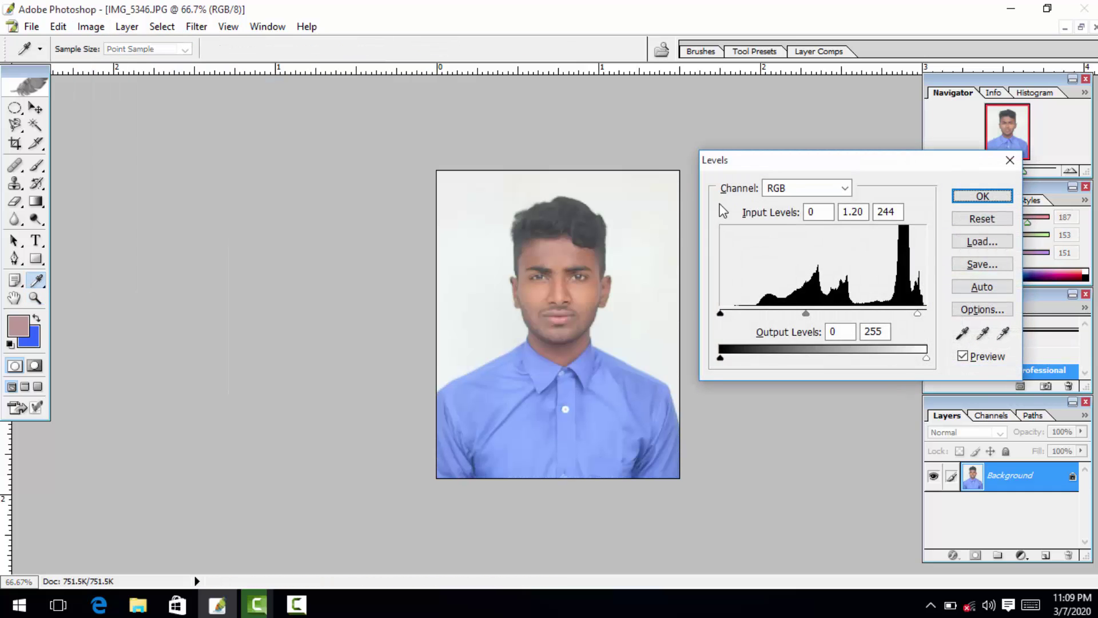
left_click(977, 218, "alt")
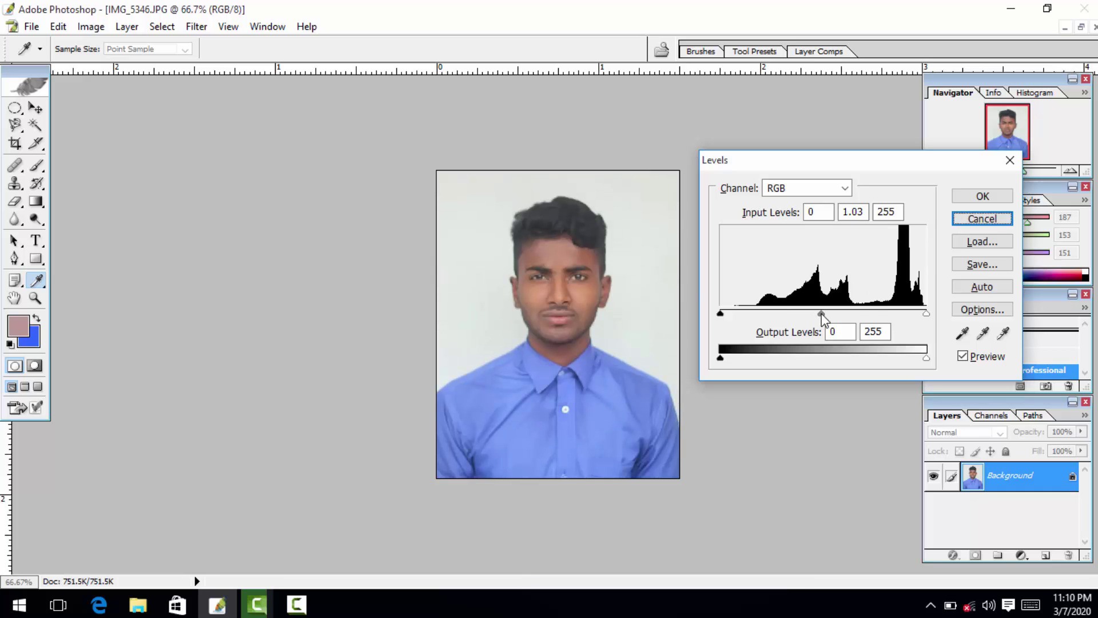
mouse_move(822, 317)
left_mouse_down()
mouse_move(437, 348)
mouse_move(944, 343)
mouse_move(452, 337)
mouse_move(827, 332)
left_mouse_up()
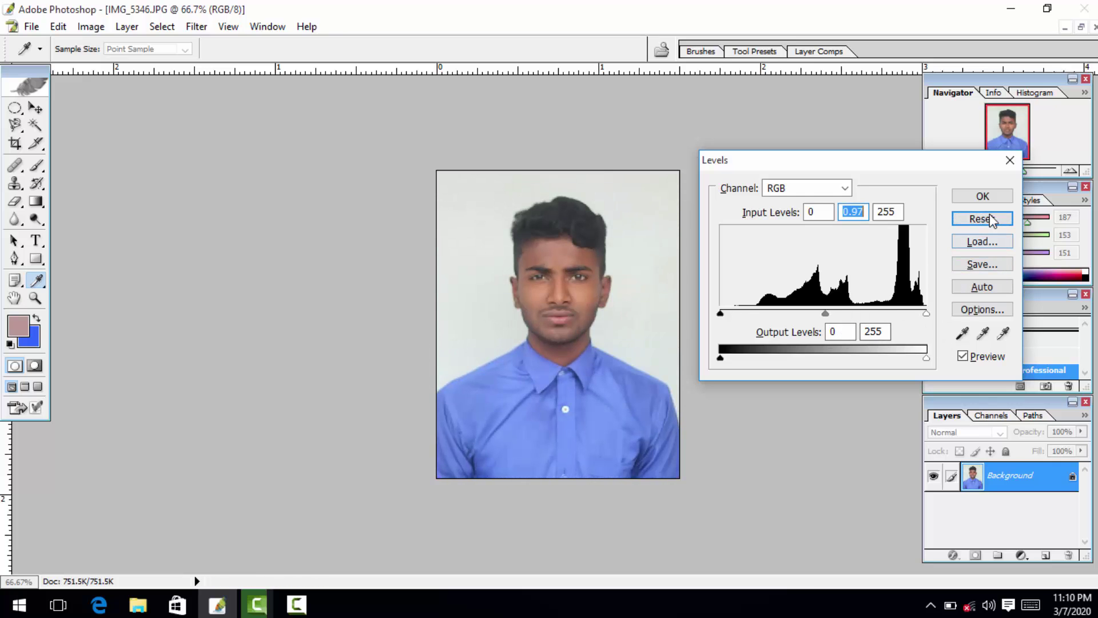
left_click(990, 220, "alt")
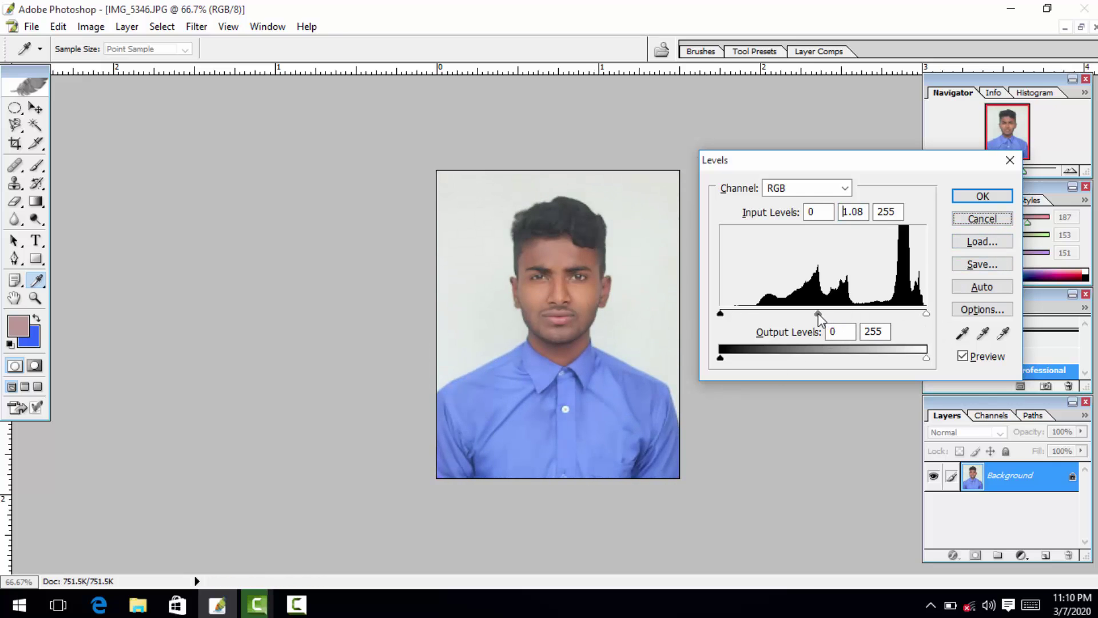
left_click_drag(818, 313, 813, 314)
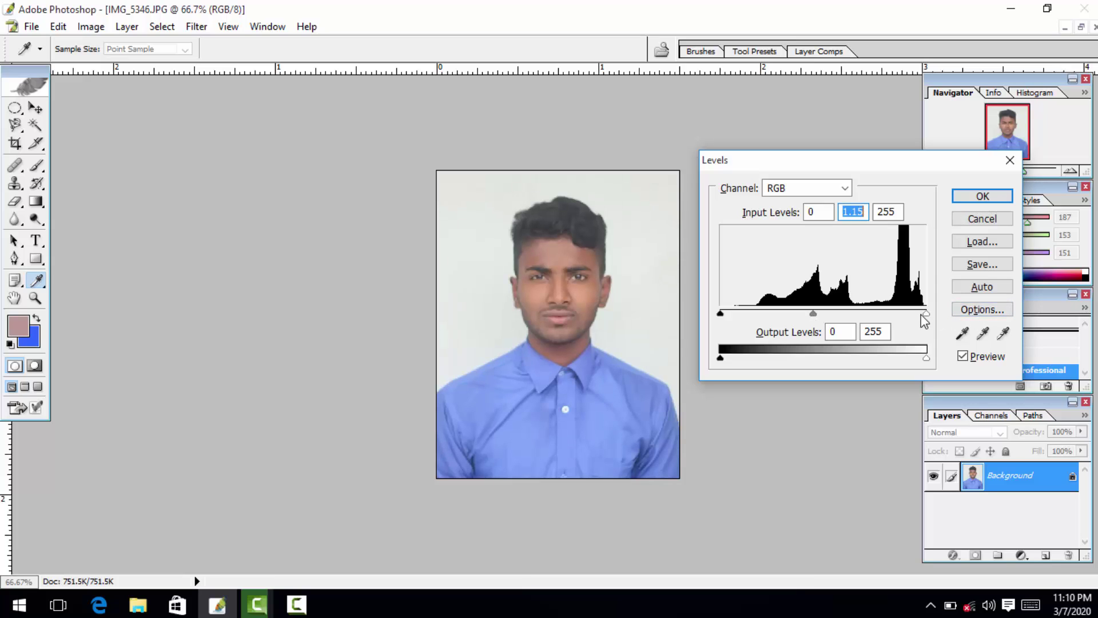
left_click_drag(921, 314, 915, 314)
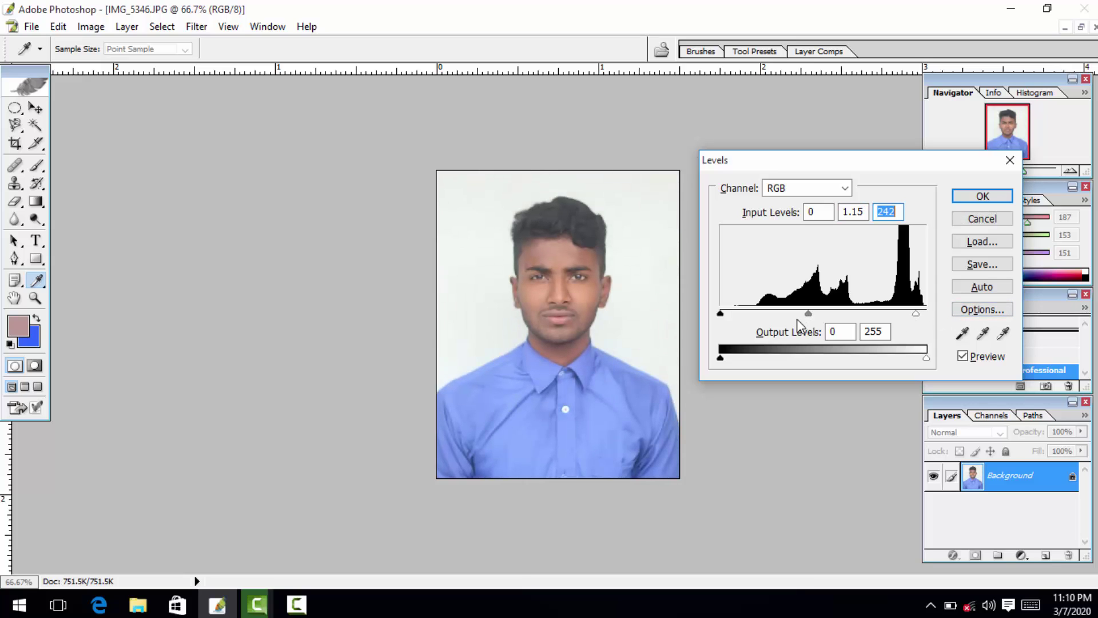
left_click_drag(808, 313, 806, 314)
key("Return")
key("z")
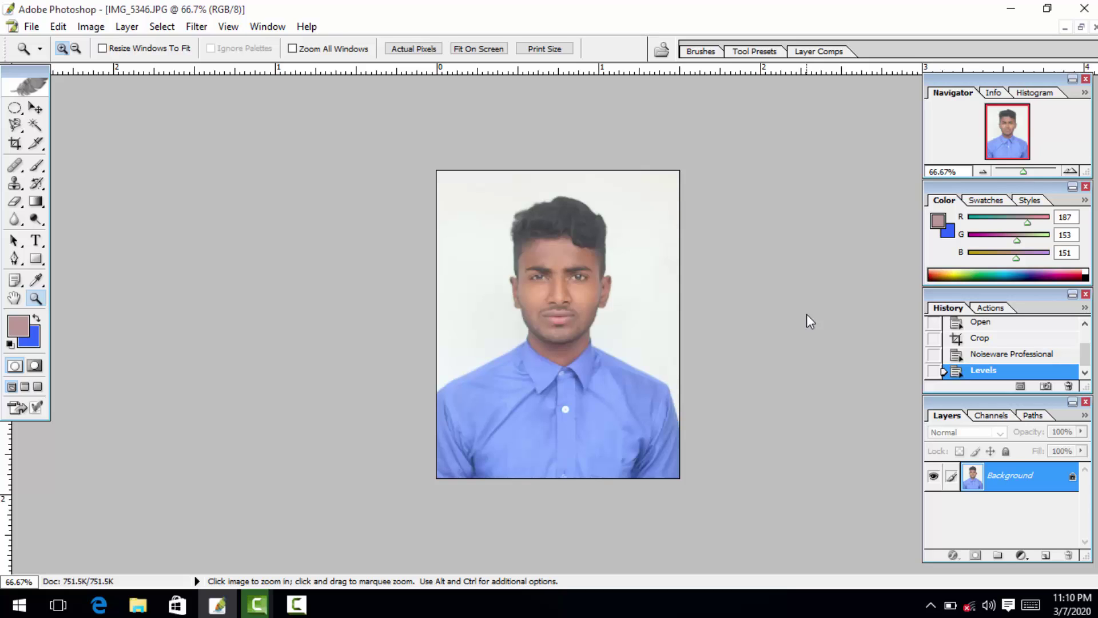
Save IMG_5346.JPG at JPEG quality 5 and close its document window.
key("ctrl")
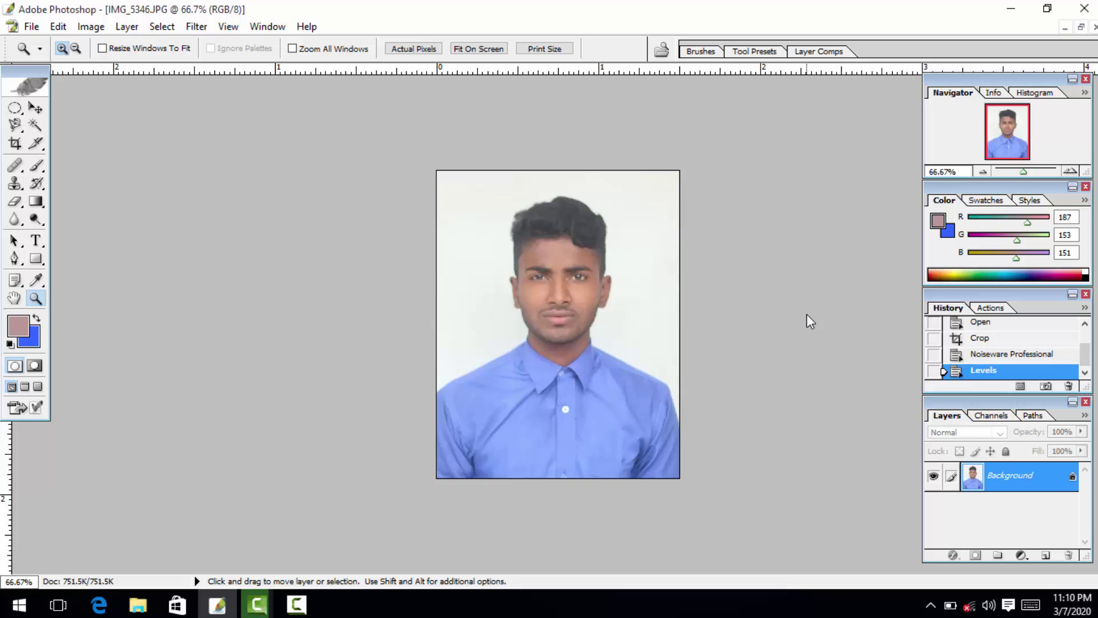
key("ctrl+s")
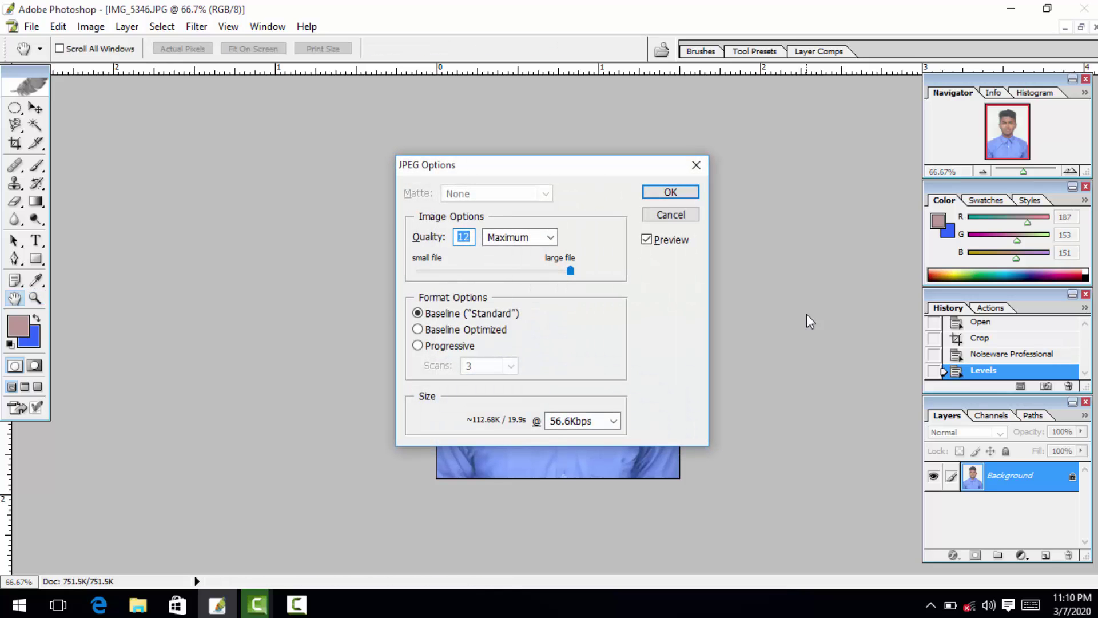
type("5")
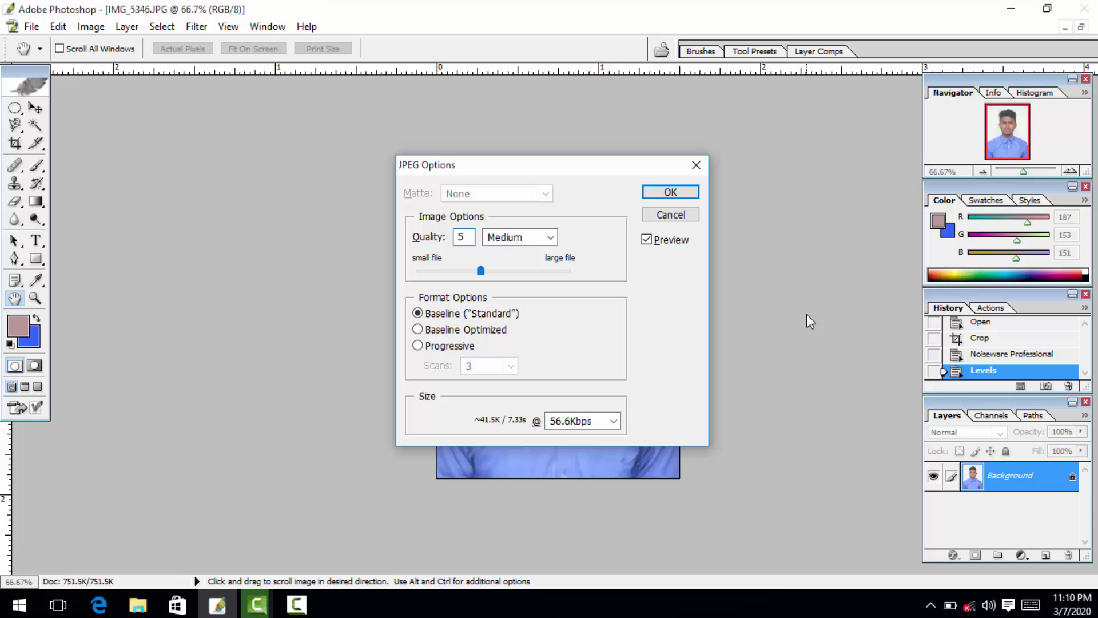
key("Return")
key("f")
key("f")
key("f")
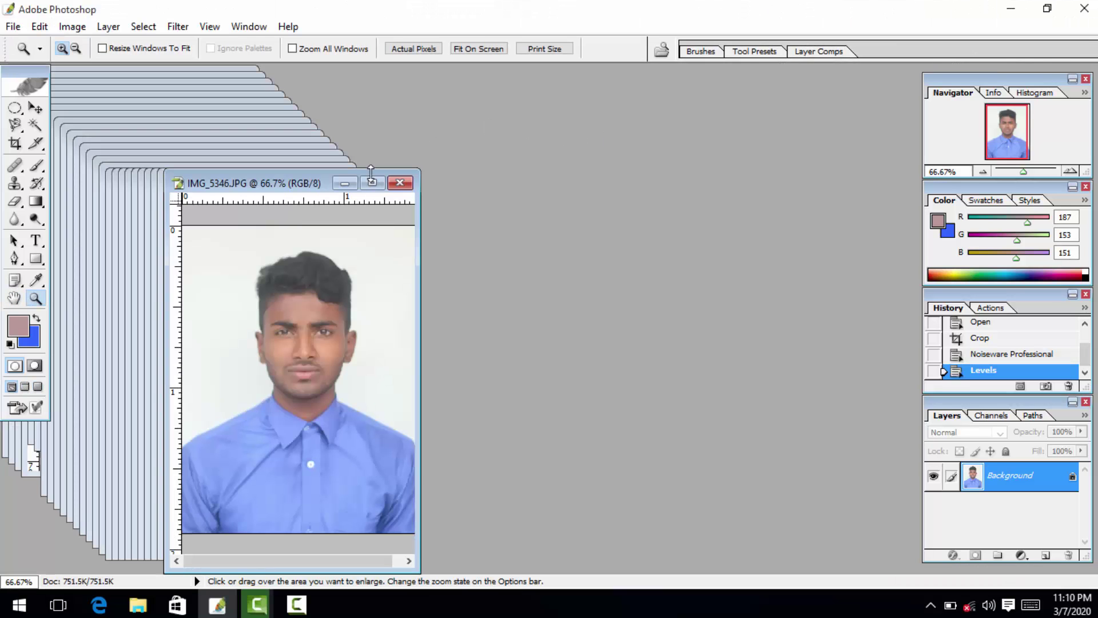
left_click(400, 183)
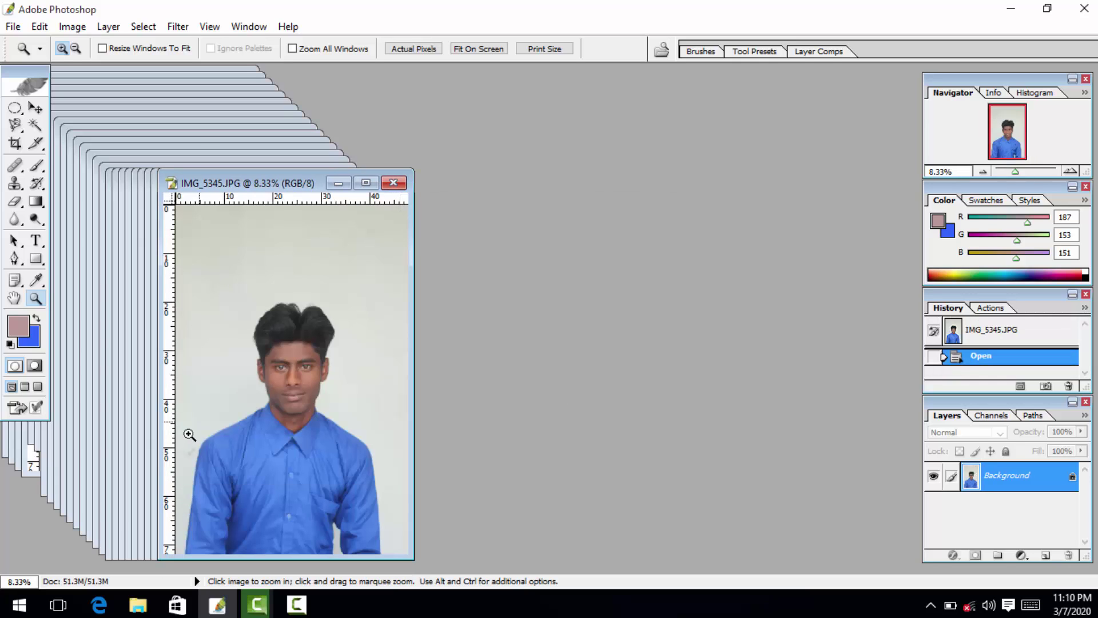
Crop the IMG_5345 portrait around the head and upper body to 1.5 in wide by 1.9 in high at 300 pixels/inch.
key("c")
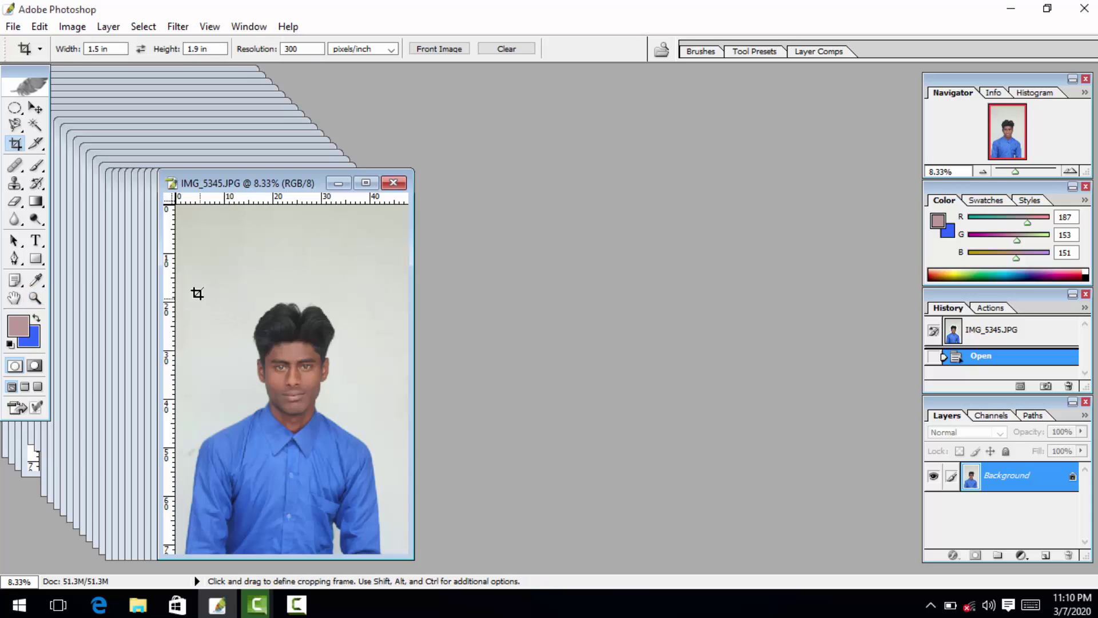
left_click_drag(206, 311, 360, 473)
mouse_move(329, 435)
left_mouse_down()
mouse_move(330, 403)
mouse_move(327, 417)
left_mouse_up()
key("Return")
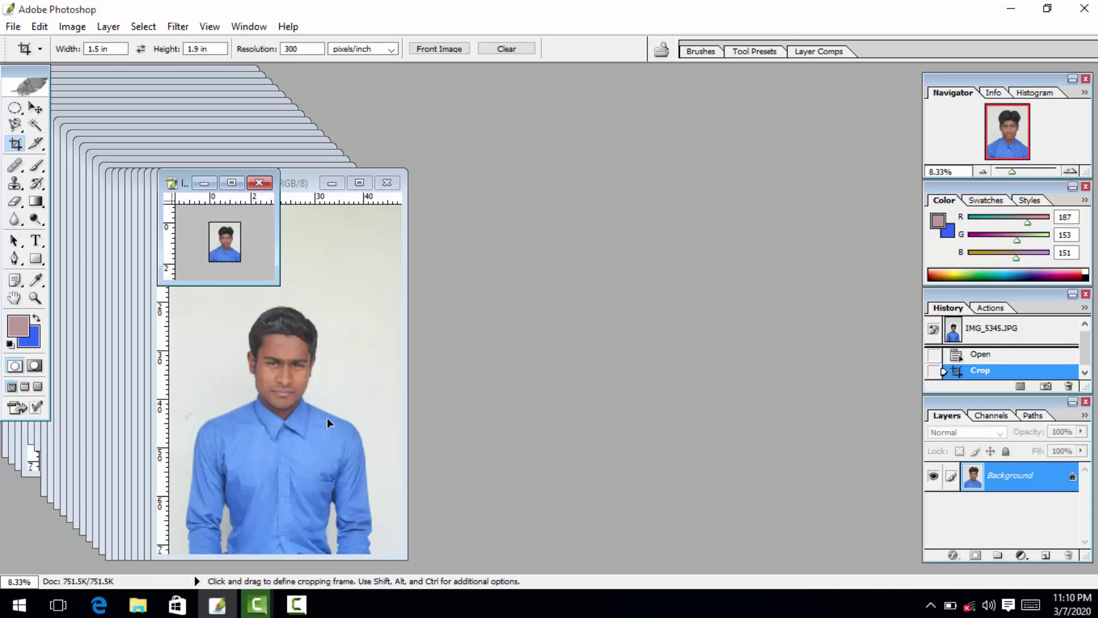
Reduce noise in the IMG_5345 portrait using the Noiseware Professional filter with its Default settings.
left_click(178, 27)
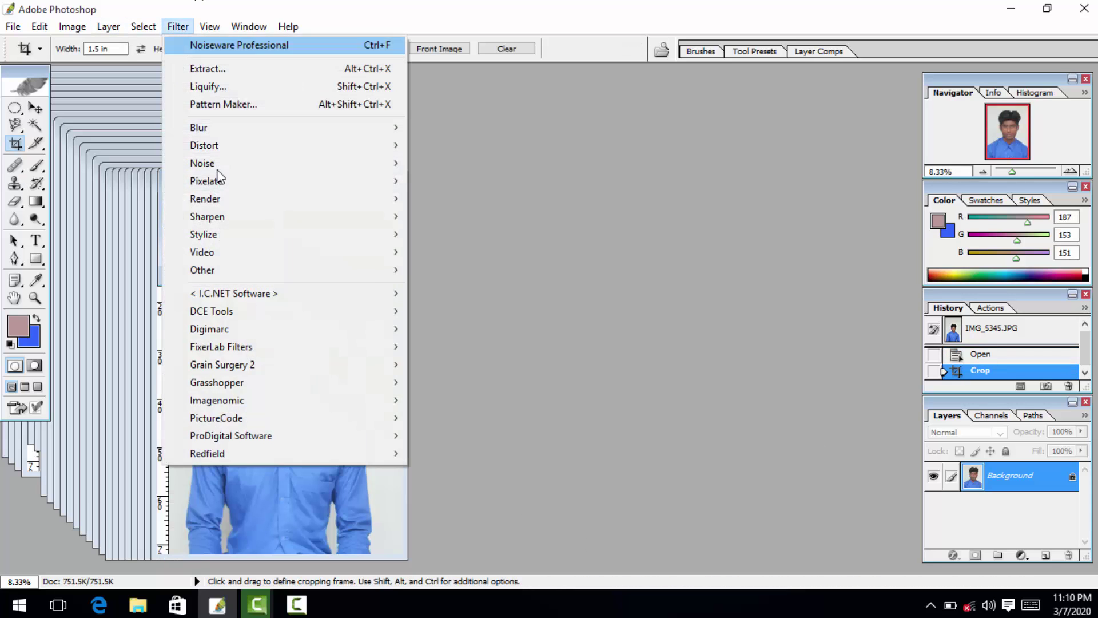
mouse_move(342, 400)
left_click(472, 400)
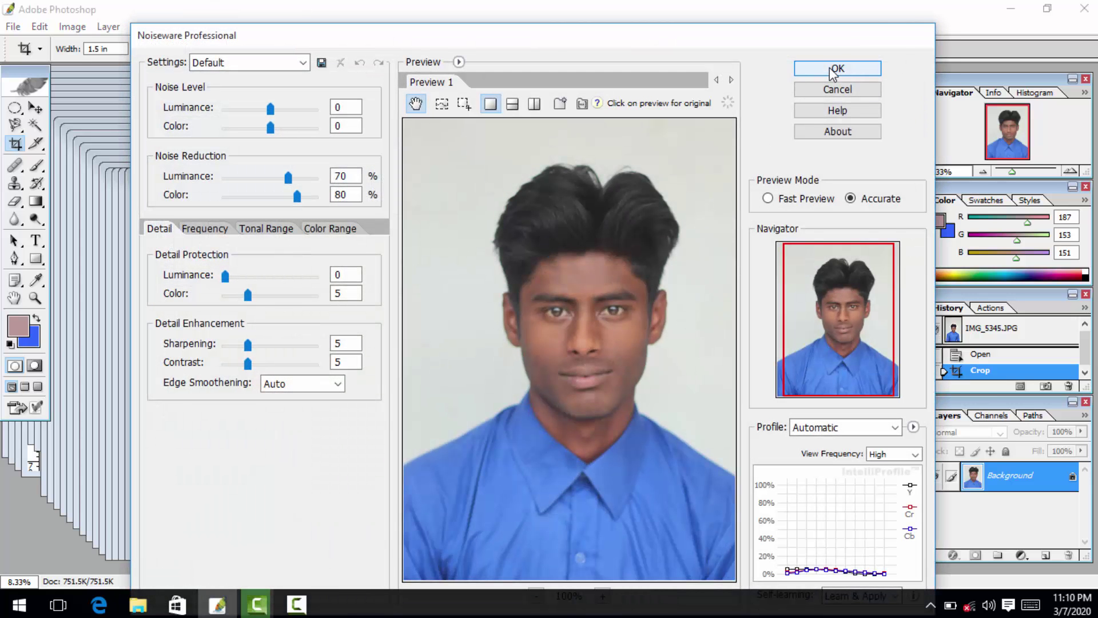
left_click(830, 72)
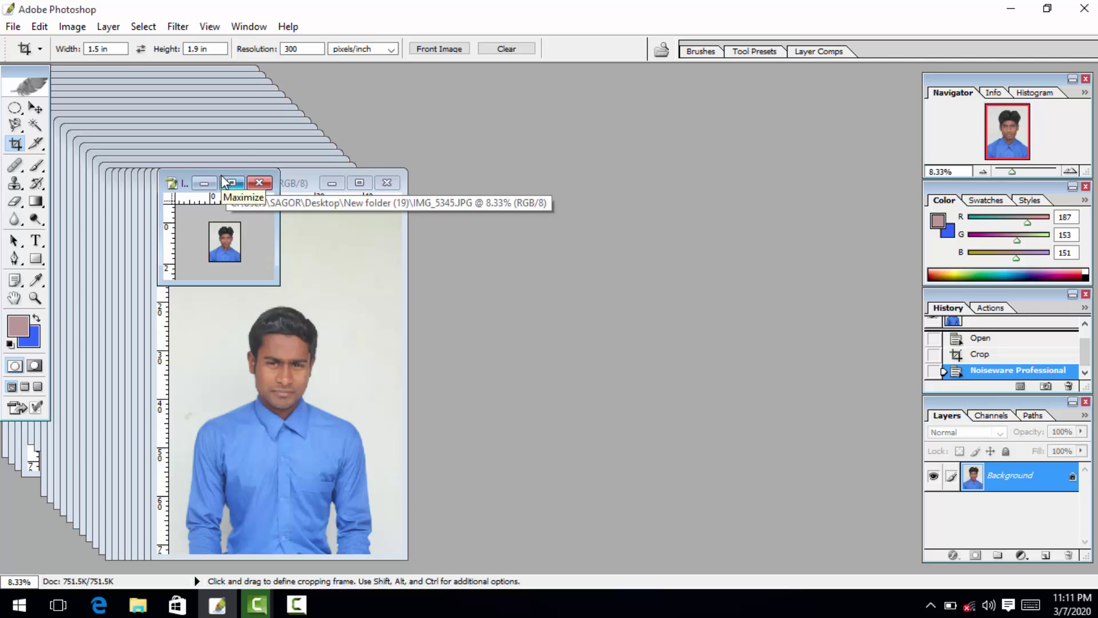
Maximize the IMG_5345 window and apply Levels with RGB midtone input 1.18 and white input 242.
left_click(226, 183)
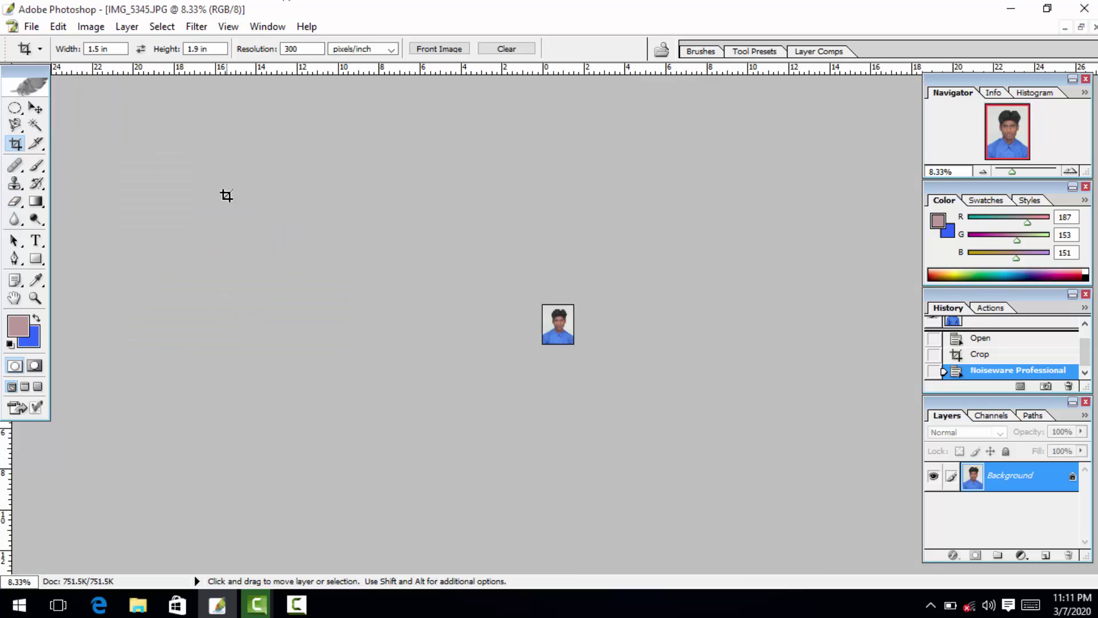
key("ctrl+plus")
key("ctrl+plus")
key("ctrl+plus")
key("ctrl+plus")
key("ctrl+l")
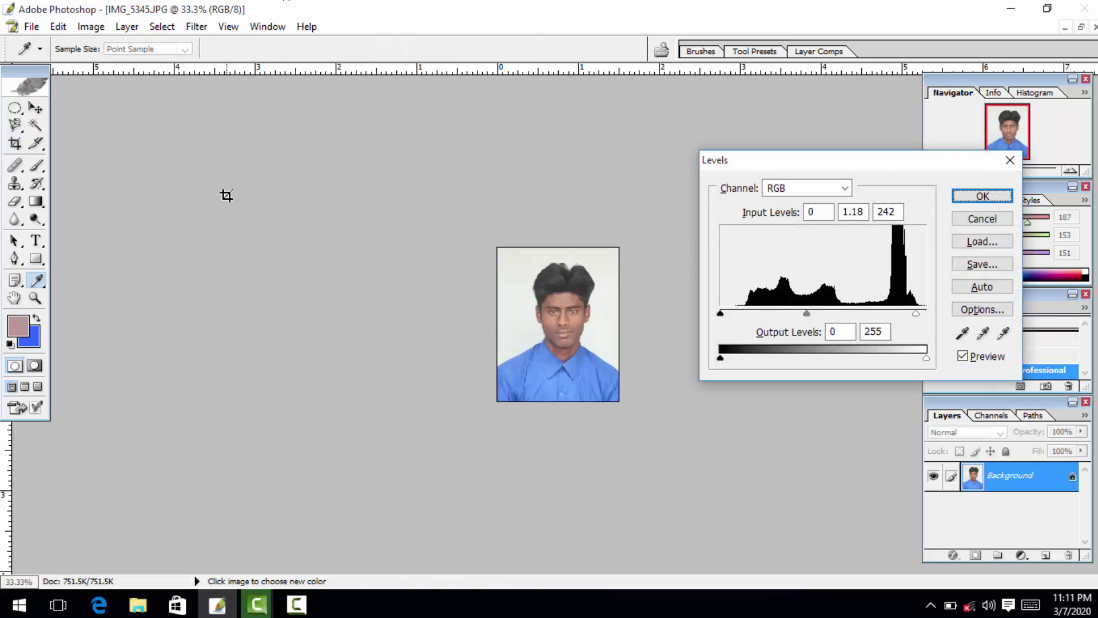
key("Return")
Brighten the IMG_5345 portrait again with a second Levels pass, reusing midtone 1.18 and white input 242.
key("ctrl+plus")
key("ctrl+plus")
key("ctrl+plus")
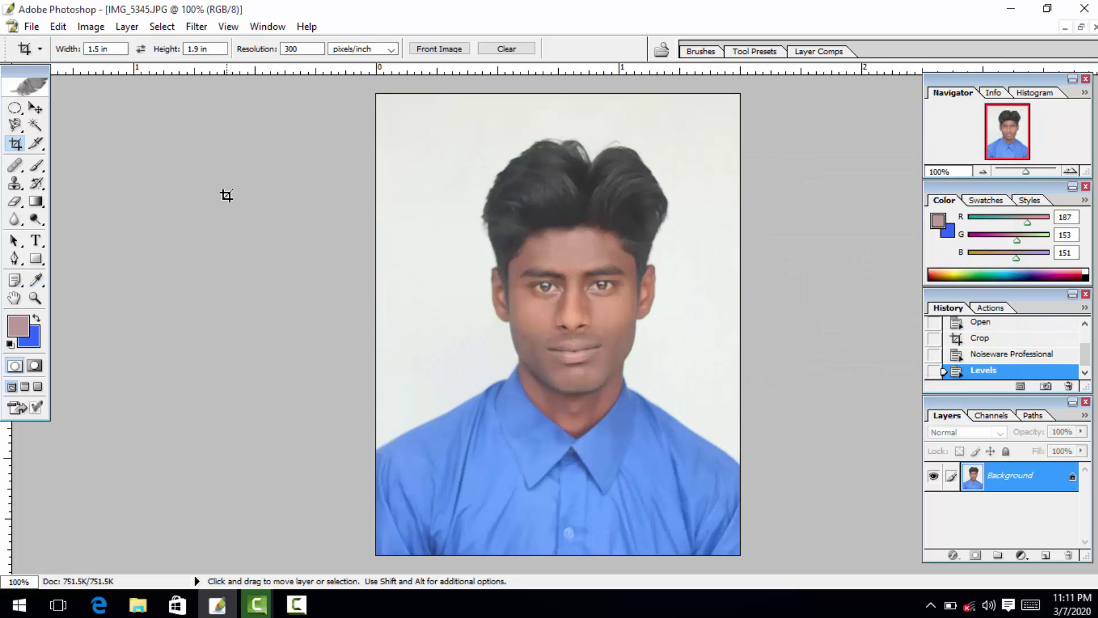
key("alt")
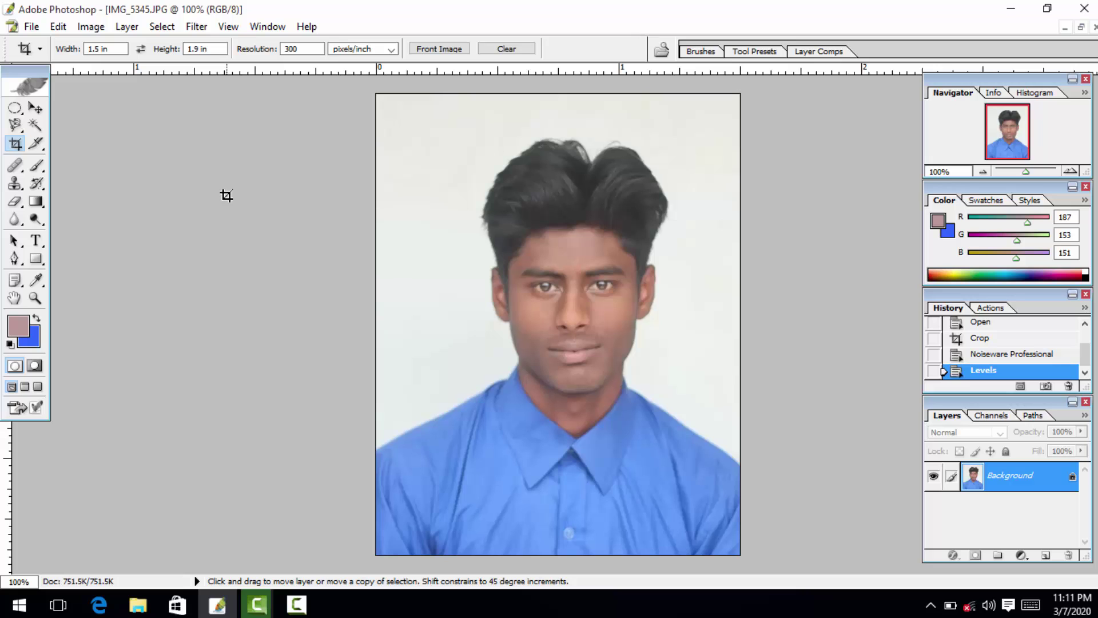
key("ctrl+alt+l")
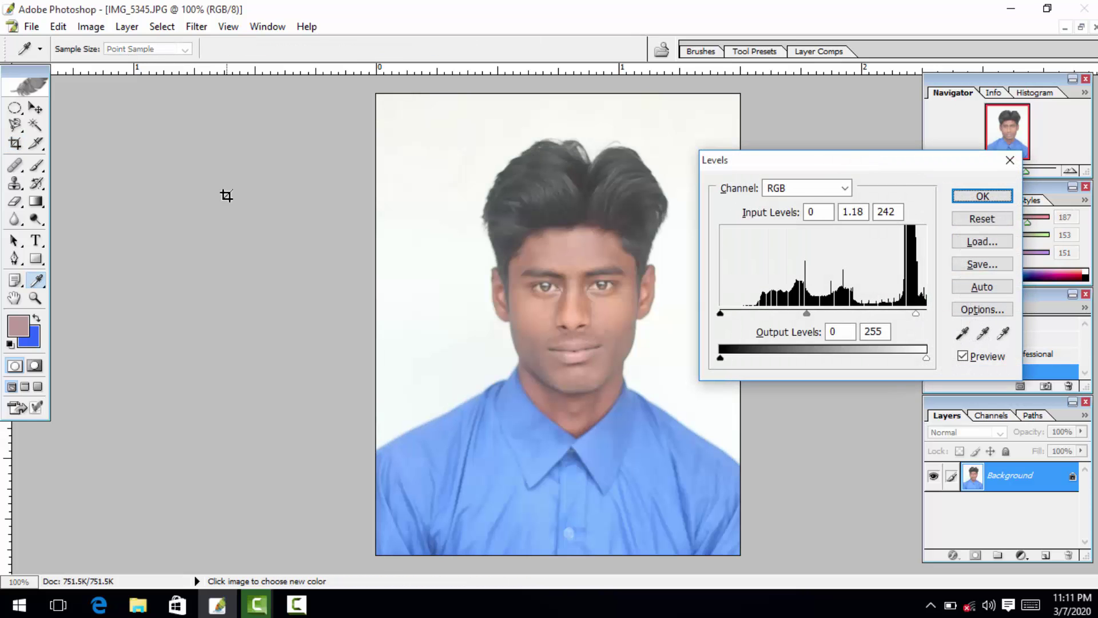
key("Return")
Save the IMG_5345 portrait as a JPEG at quality 8 and close its window.
key("ctrl+s")
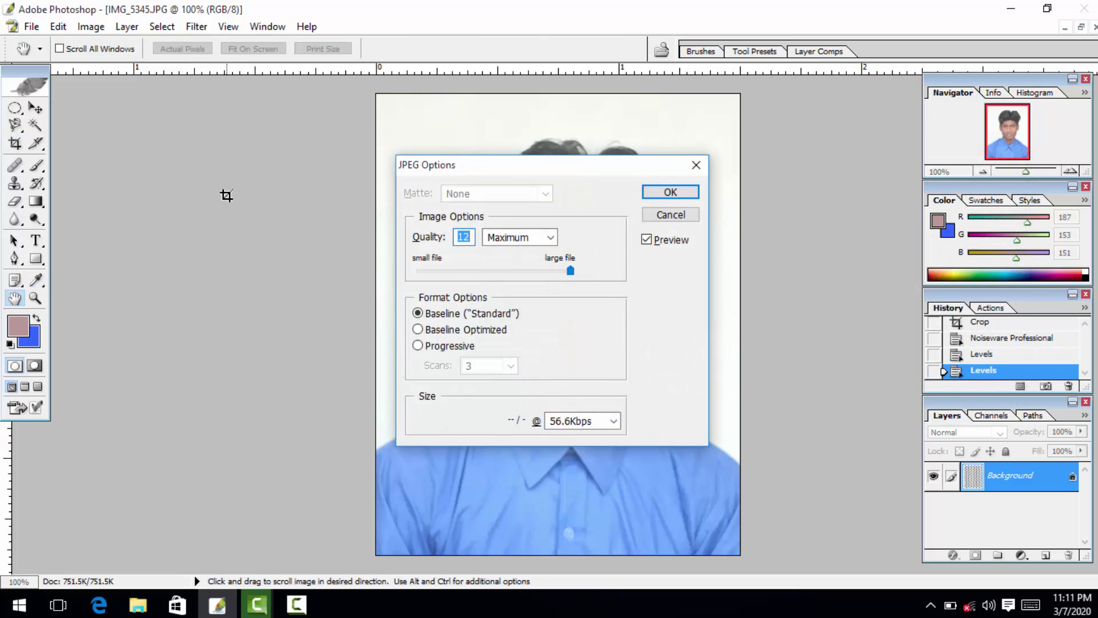
type("8")
key("Return")
key("c")
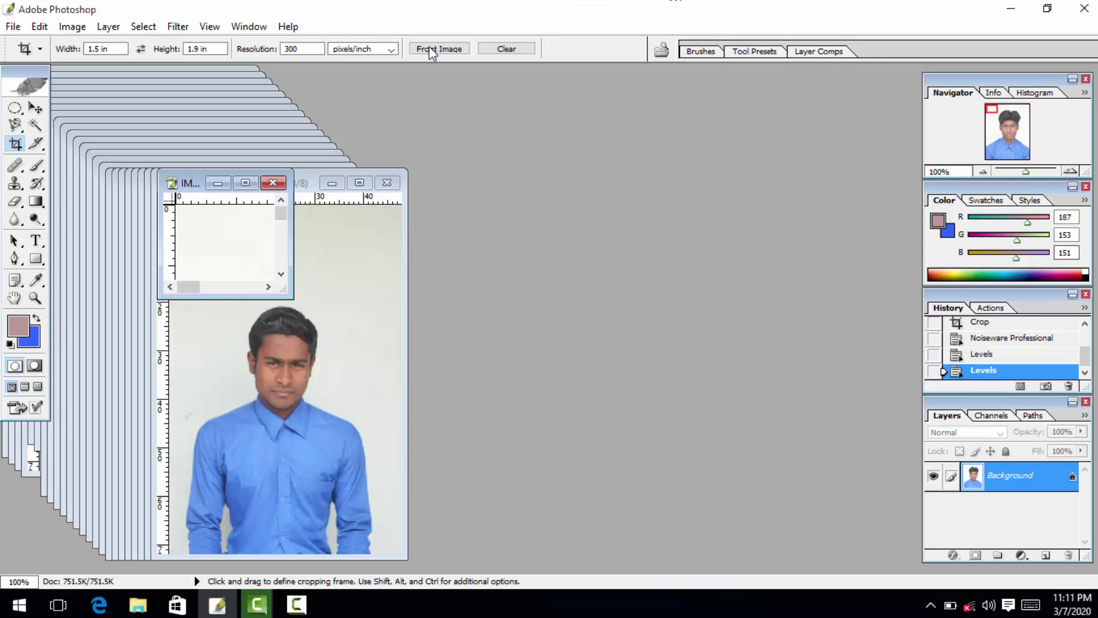
left_click(273, 183)
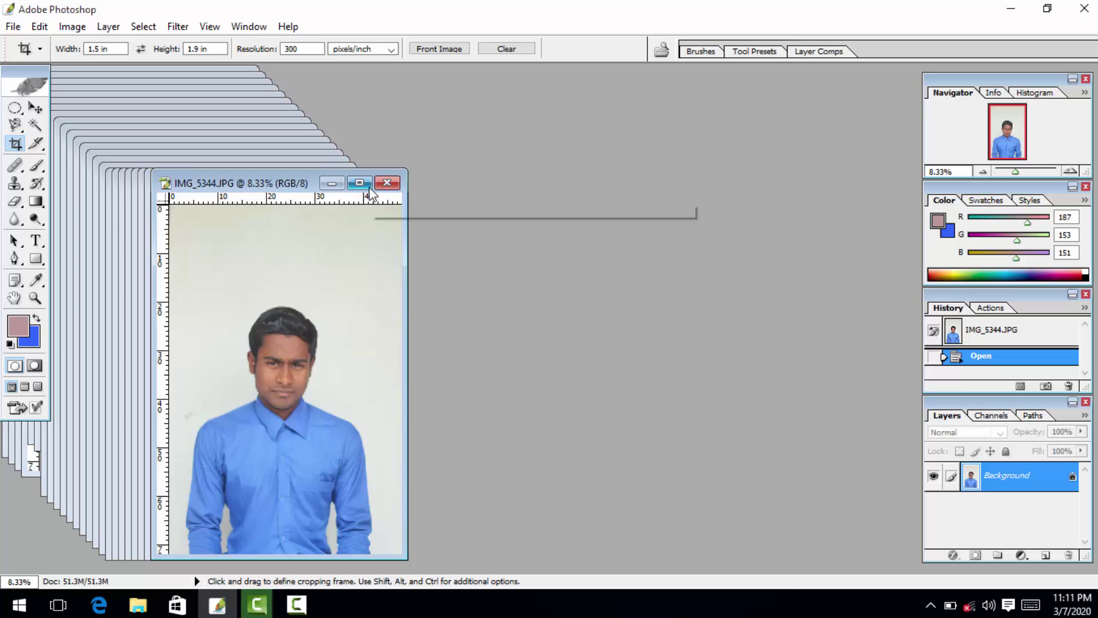
Maximize IMG_5344 and crop it around the head and upper body to 1.5 in wide by 1.9 in high at 300 pixels/inch.
left_click(359, 183)
left_click_drag(478, 240, 655, 430)
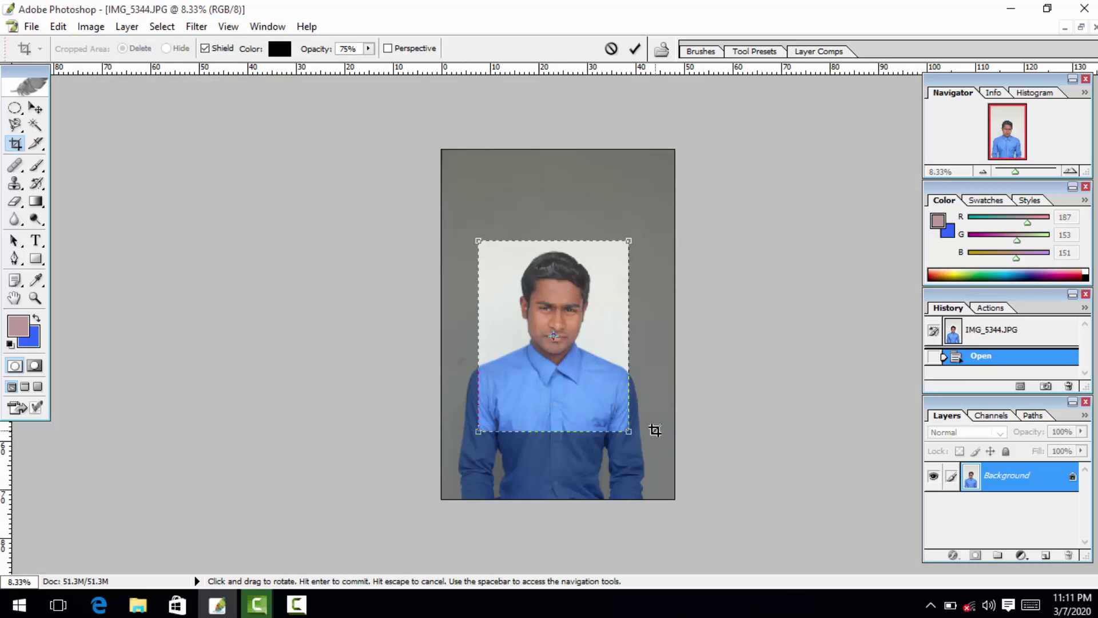
key("Return")
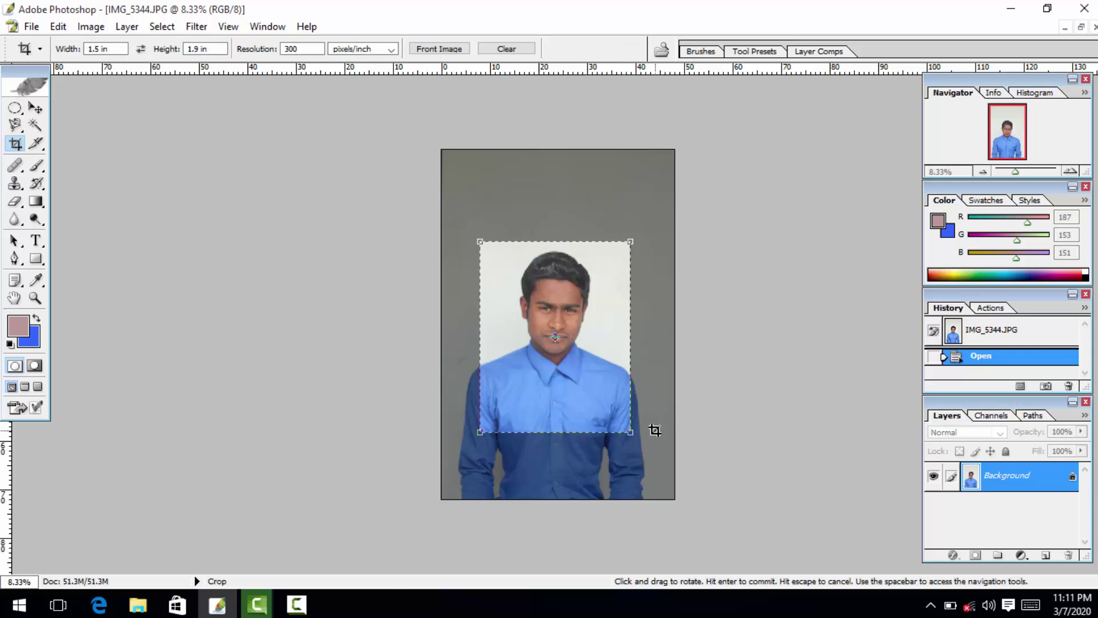
key("ctrl+plus")
key("ctrl+plus")
key("ctrl+plus")
key("ctrl+plus")
key("ctrl+plus")
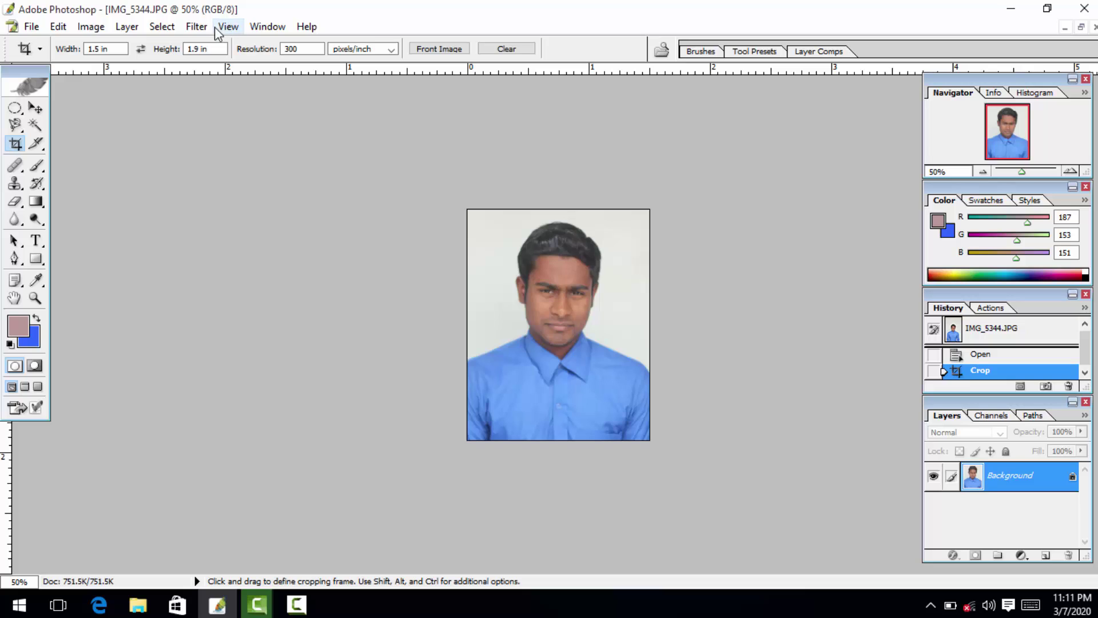
left_click(297, 605)
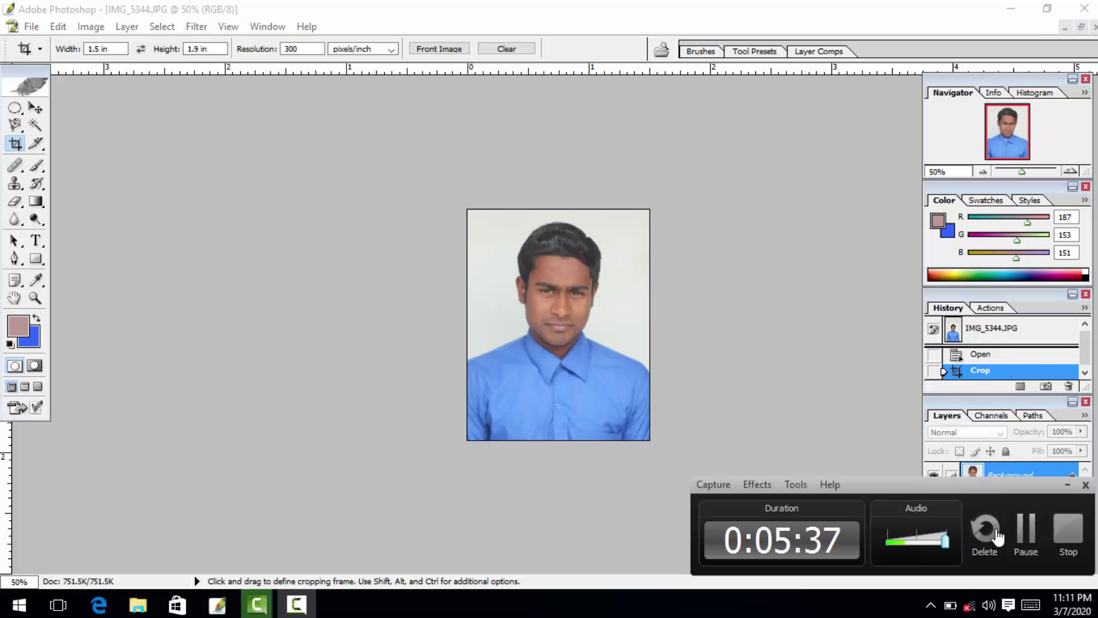
left_click(1022, 535)
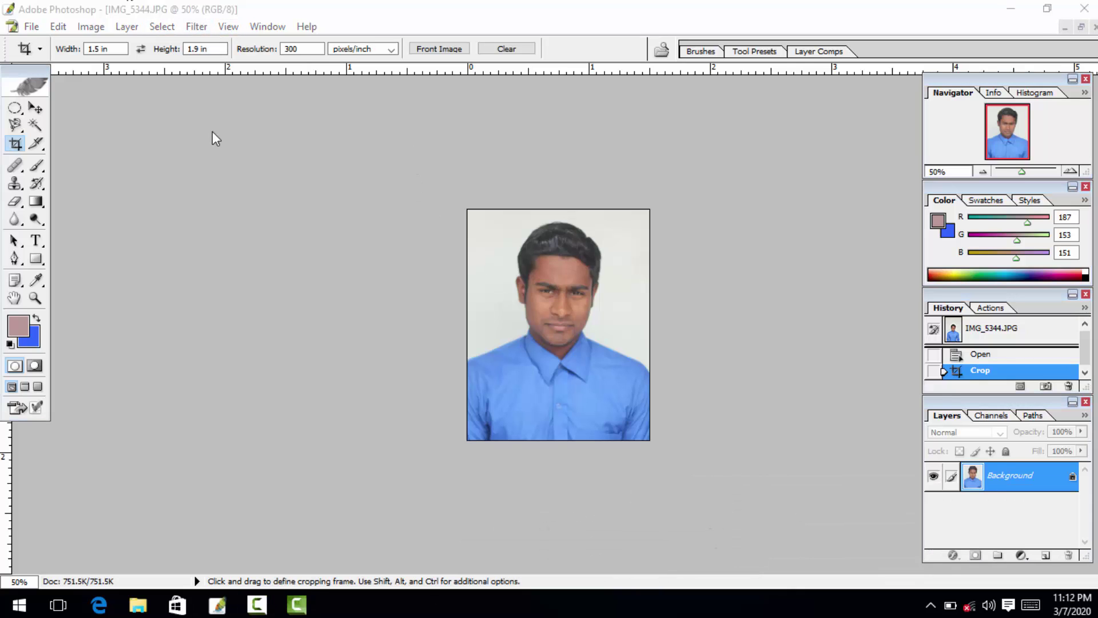
Reduce noise in the IMG_5344 portrait using the Noiseware Professional filter with its Default settings.
left_click(196, 26)
mouse_move(281, 398)
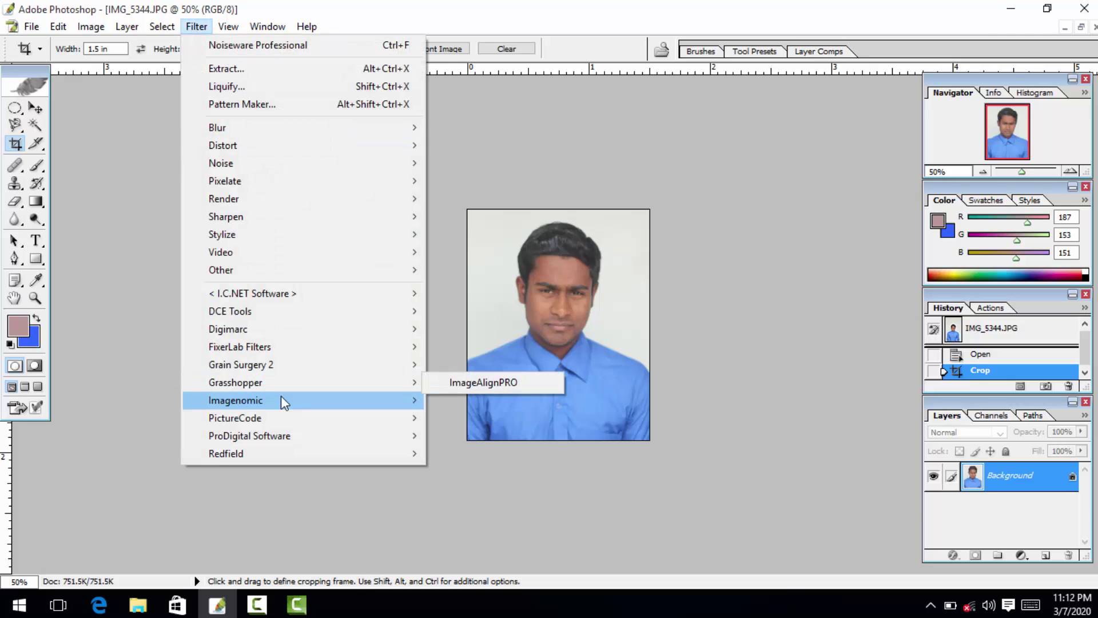
left_click(458, 399)
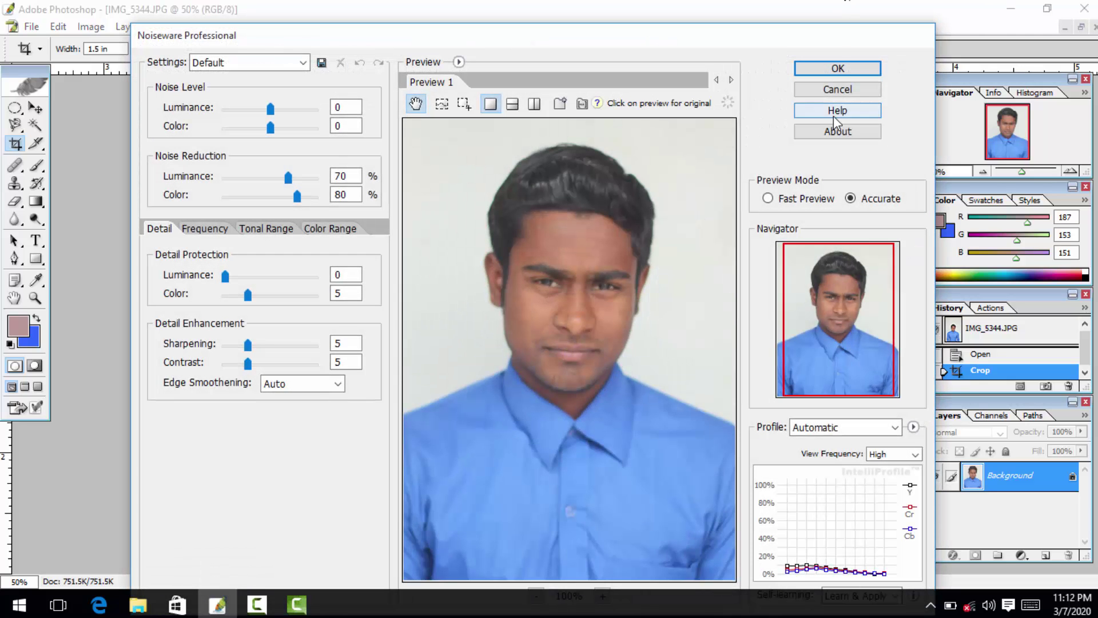
left_click(839, 67)
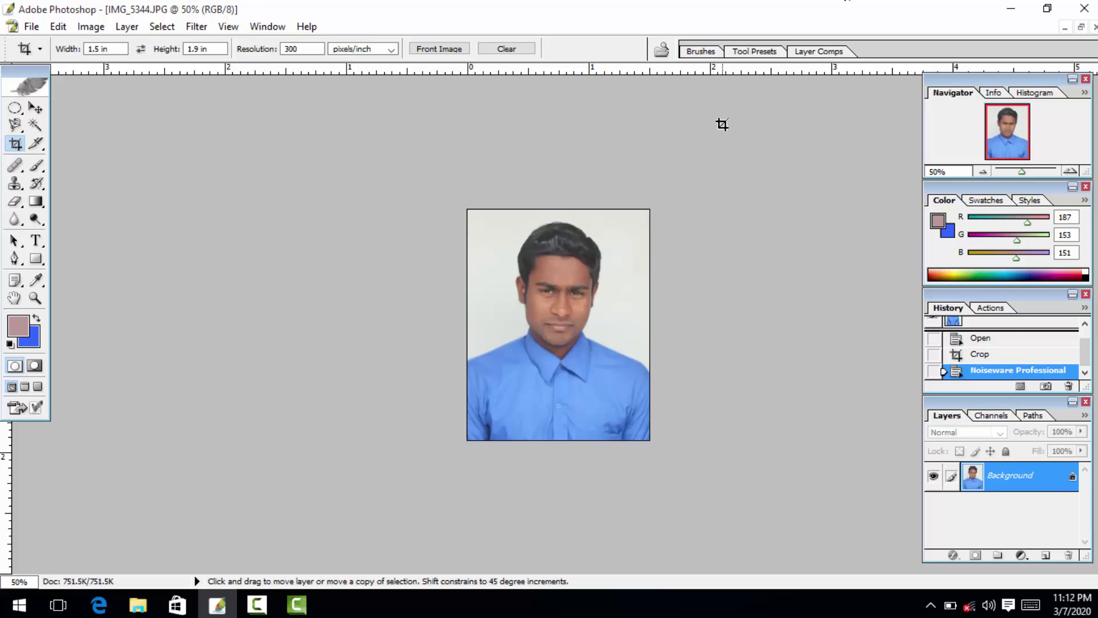
Brighten the IMG_5344 portrait with Levels, reusing midtone 1.18 and white input 242.
key("ctrl+l")
key("Return")
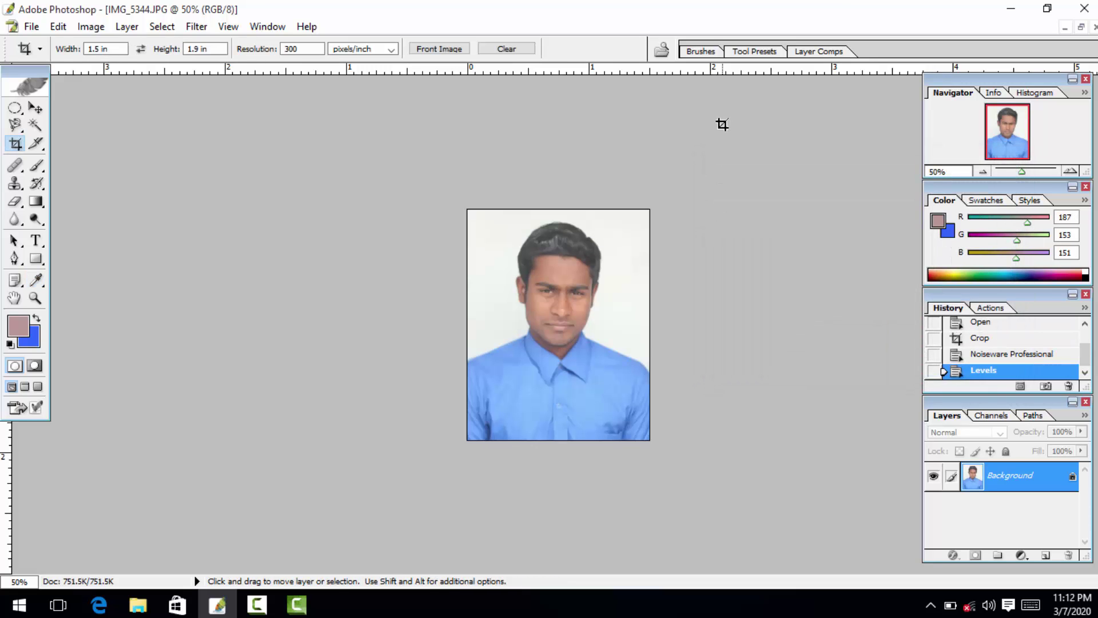
key("ctrl+plus")
key("ctrl+plus")
key("ctrl+plus")
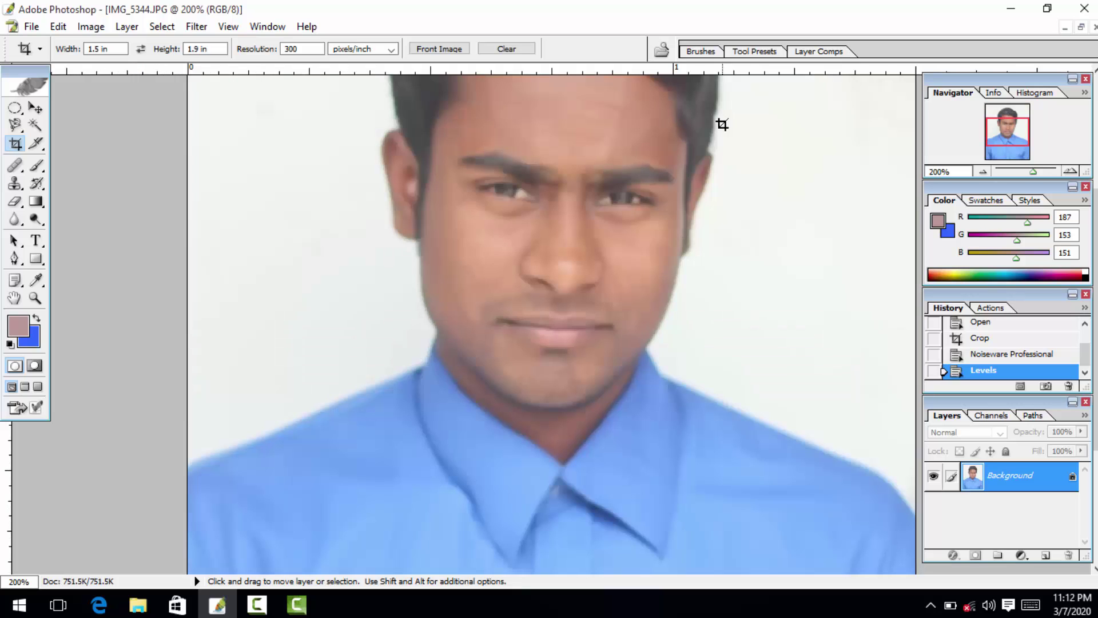
key("ctrl+minus")
key("ctrl+minus")
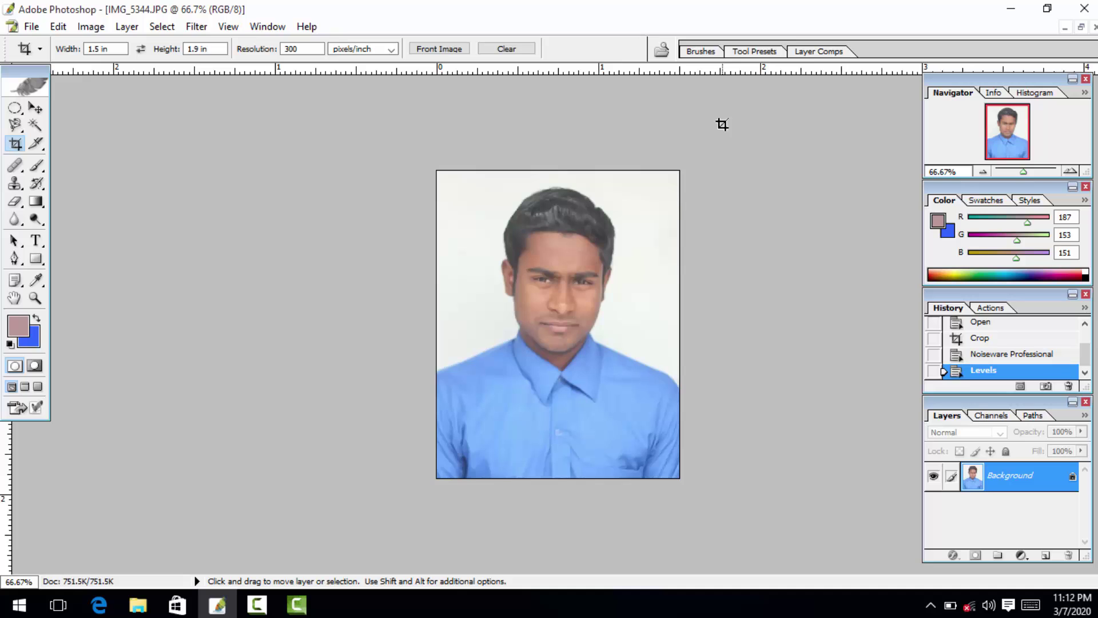
Apply a second Levels pass to the IMG_5344 portrait with the same midtone 1.18 and white input 242.
key("alt")
key("ctrl+alt+l")
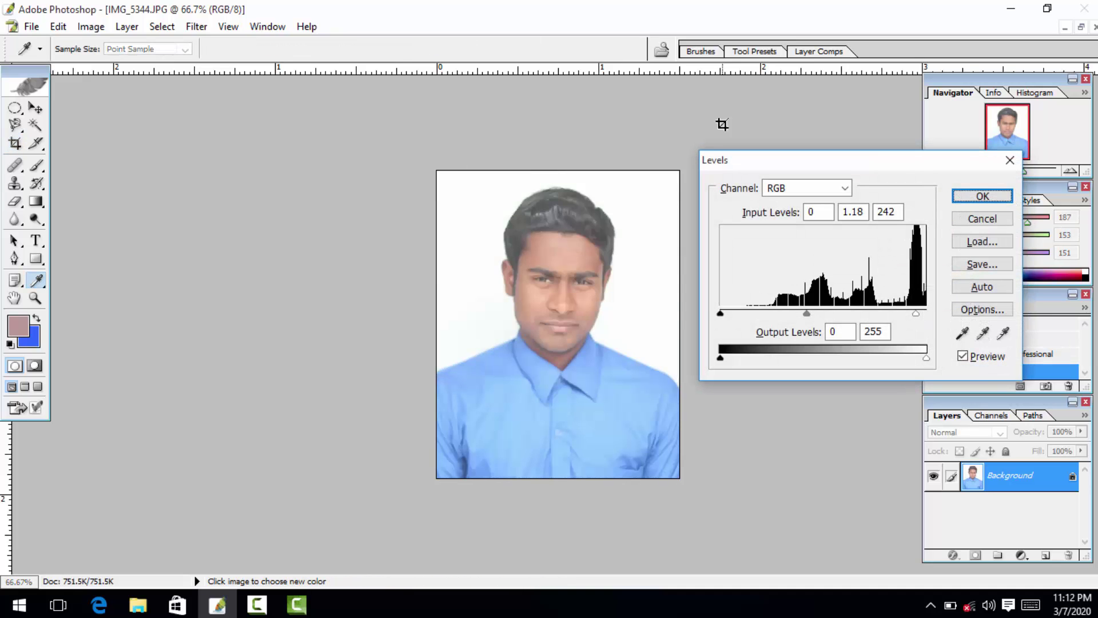
key("Return")
Save the IMG_5344 portrait as a JPEG at quality 5 and close its window.
key("ctrl+s")
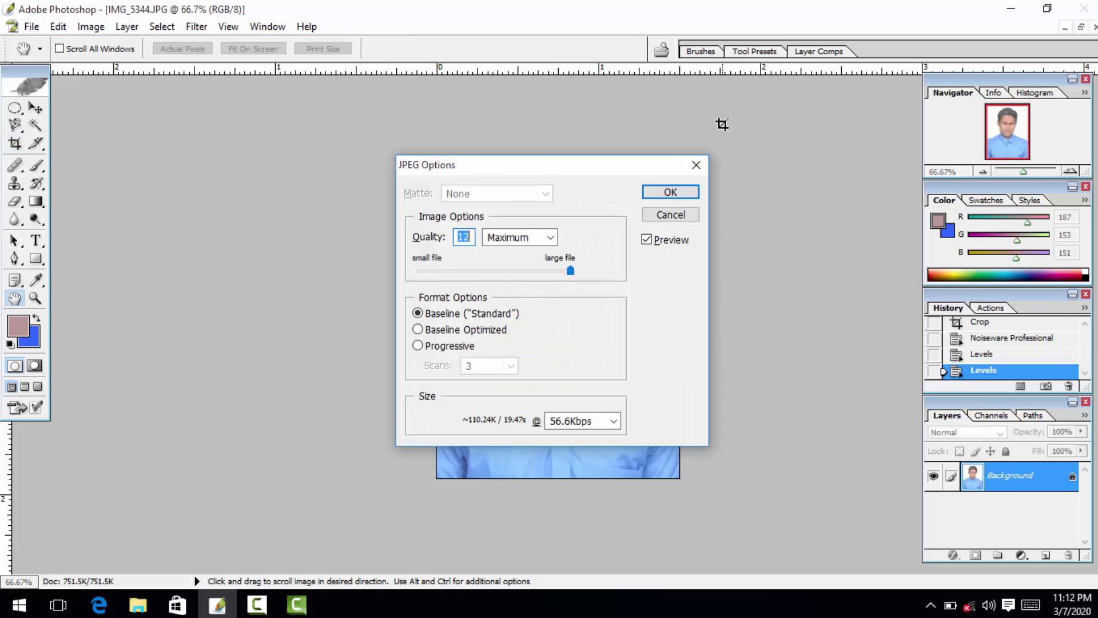
type("5")
key("Return")
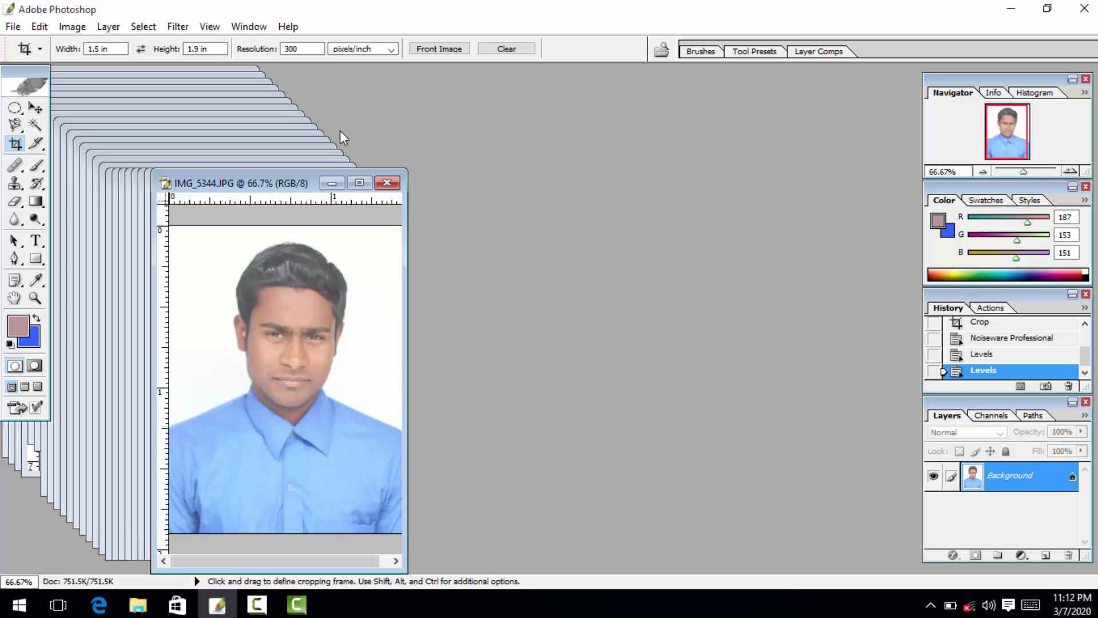
left_click(387, 183)
Maximize IMG_5343 and crop it around the head and upper body to 1.5 in wide by 1.9 in high at 300 pixels/inch.
left_click(358, 182)
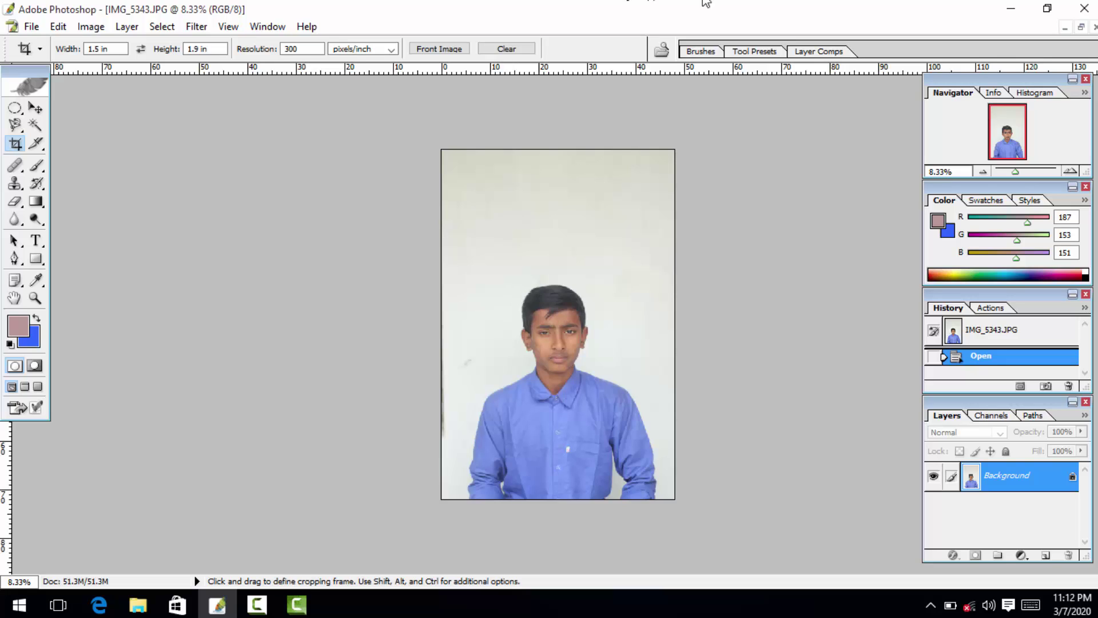
left_click_drag(593, 391, 620, 433)
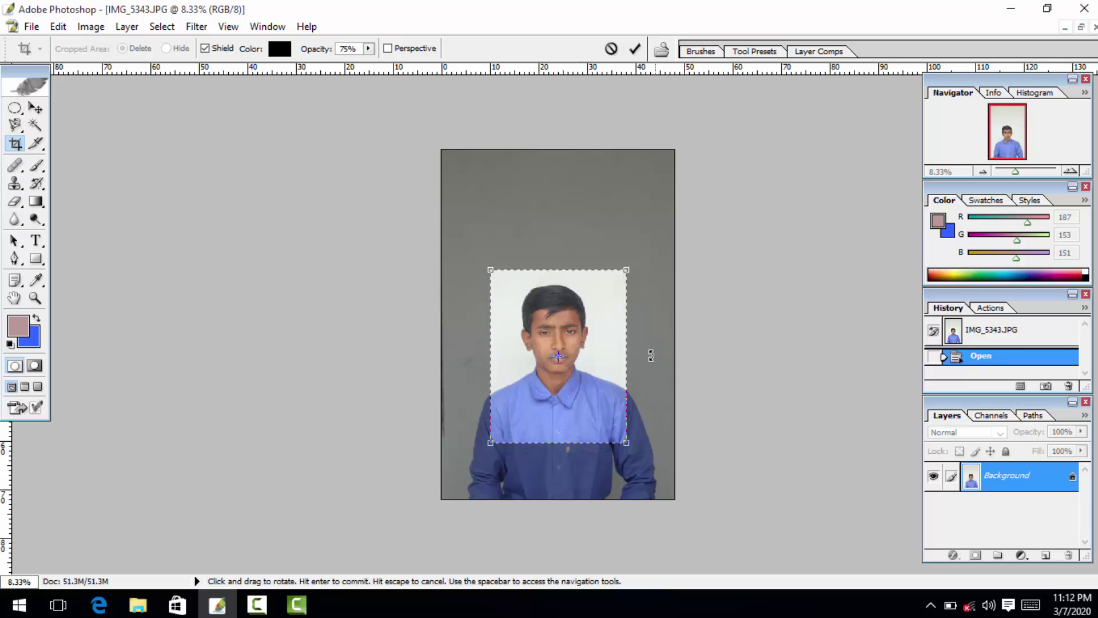
key("Return")
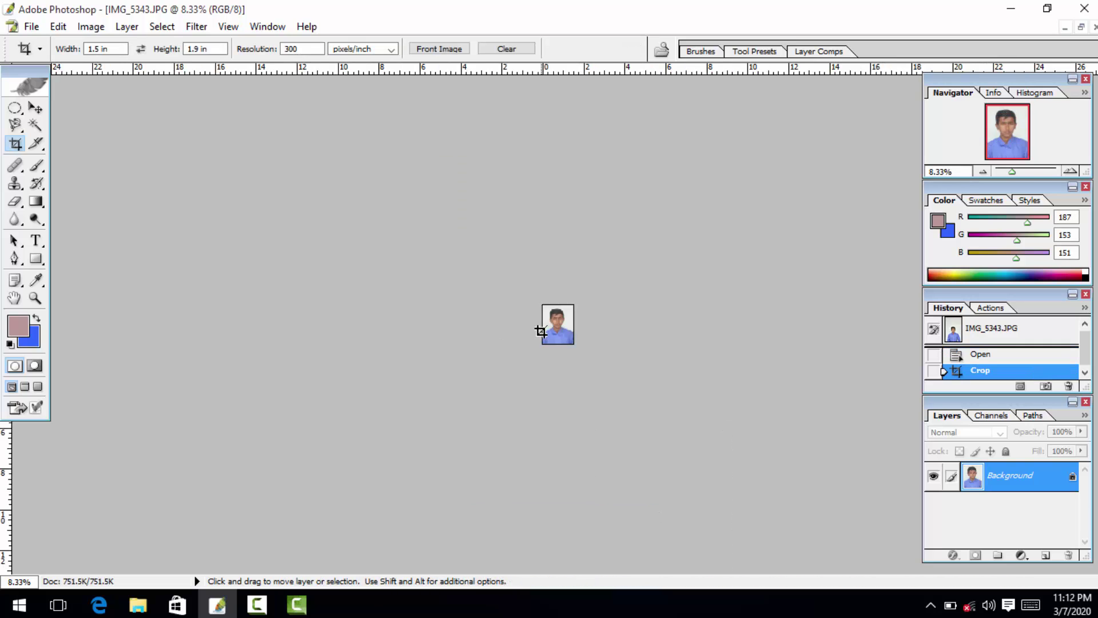
Reduce noise in the IMG_5343 portrait with Noiseware Professional's Default settings and brighten it once with the previously used Levels values.
key("ctrl+plus")
key("ctrl+plus")
key("ctrl+plus")
key("ctrl+plus")
key("ctrl+plus")
key("ctrl+plus")
key("ctrl+plus")
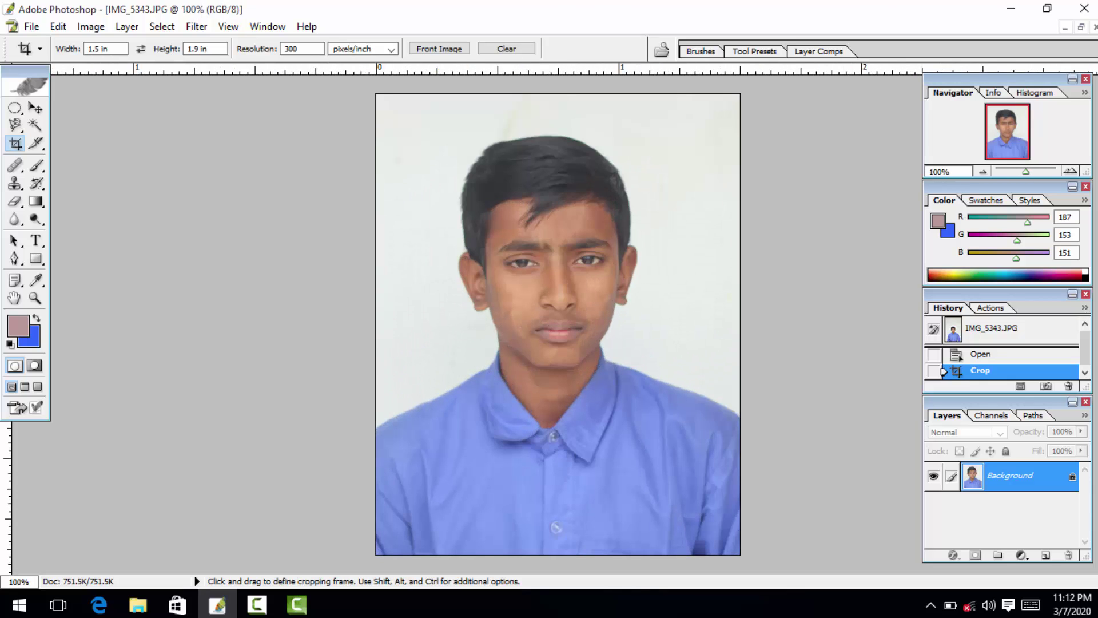
left_click(196, 26)
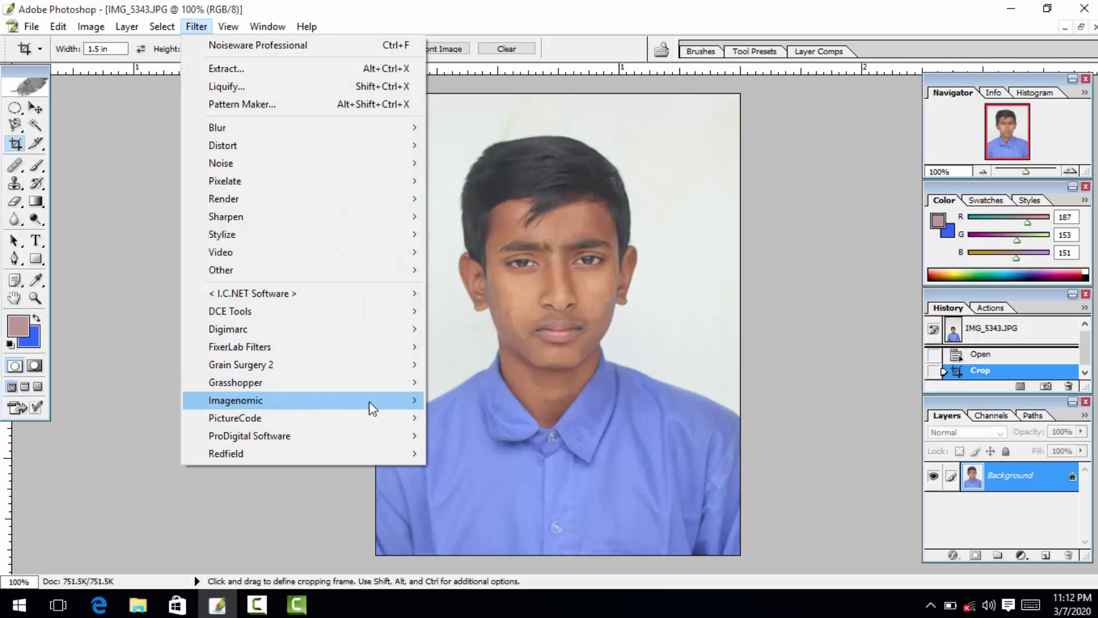
mouse_move(370, 400)
left_click(482, 403)
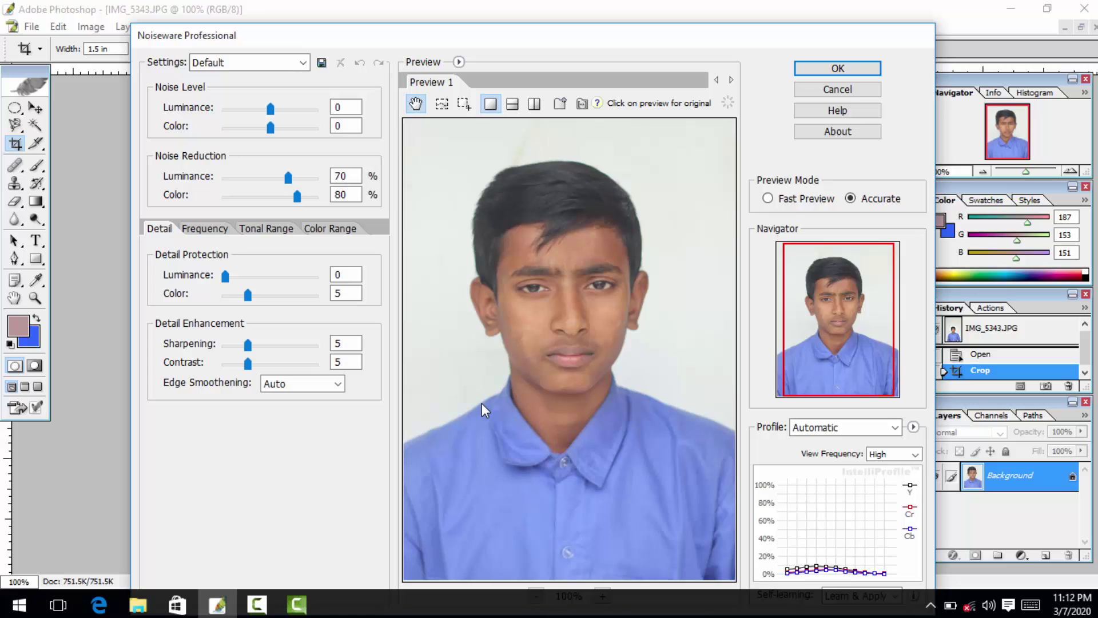
key("Return")
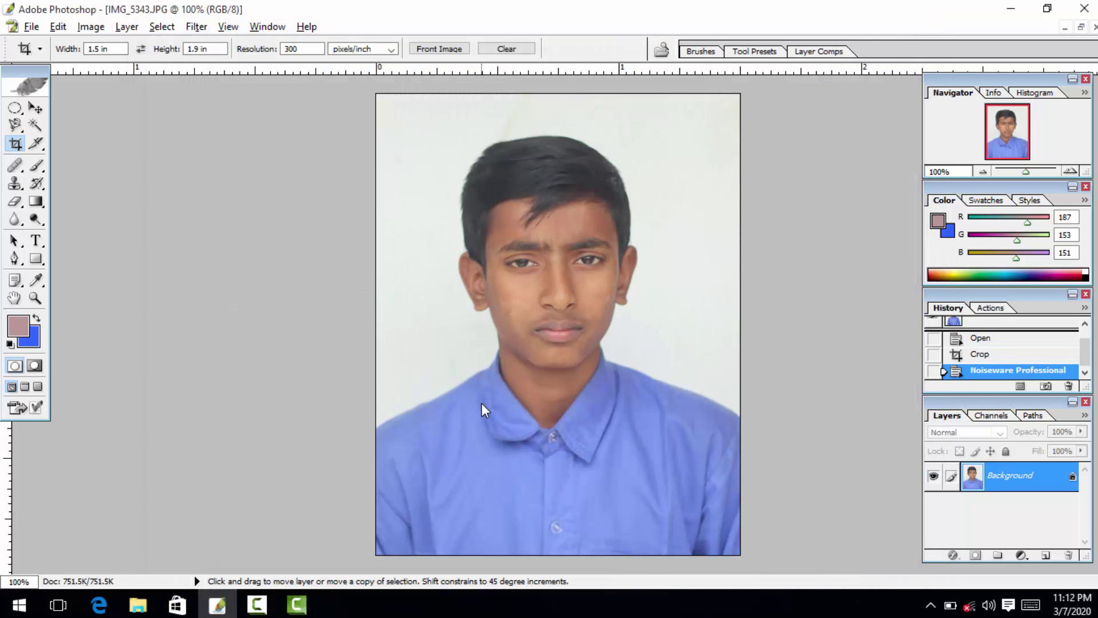
key("ctrl+alt+l")
key("Return")
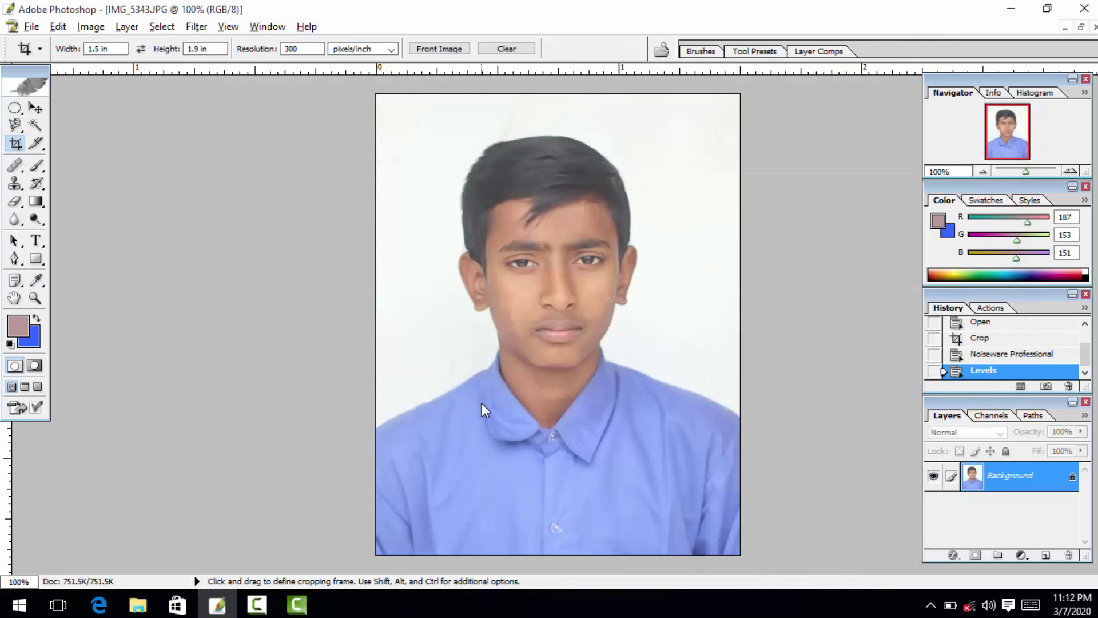
Save the IMG_5343 portrait as a JPEG at quality 8 and close its window.
key("ctrl+s")
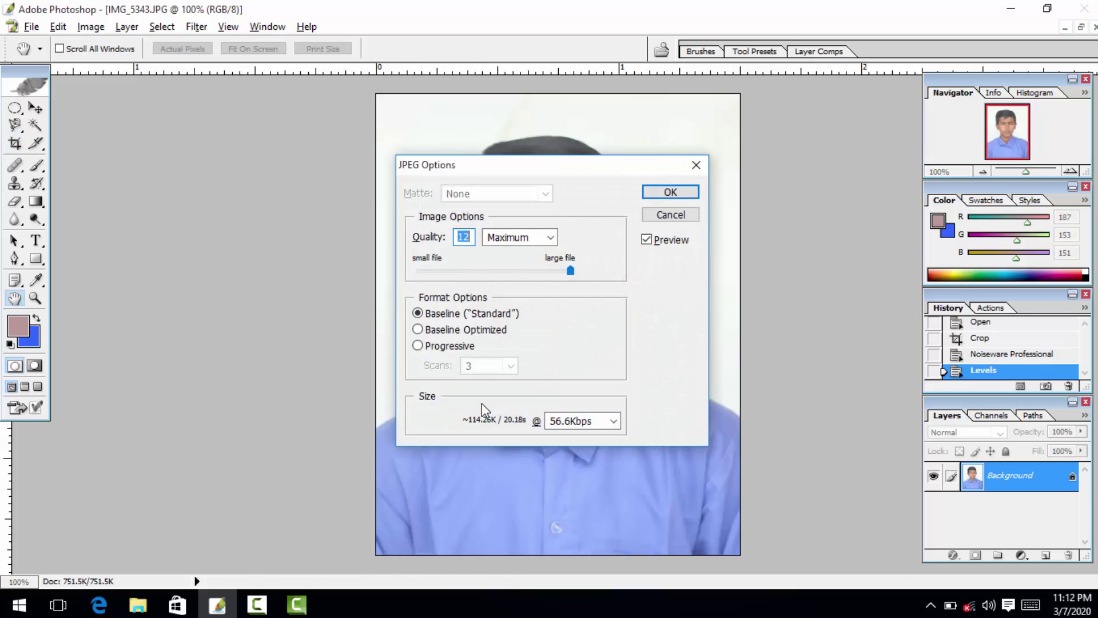
type("8")
key("Return")
key("c")
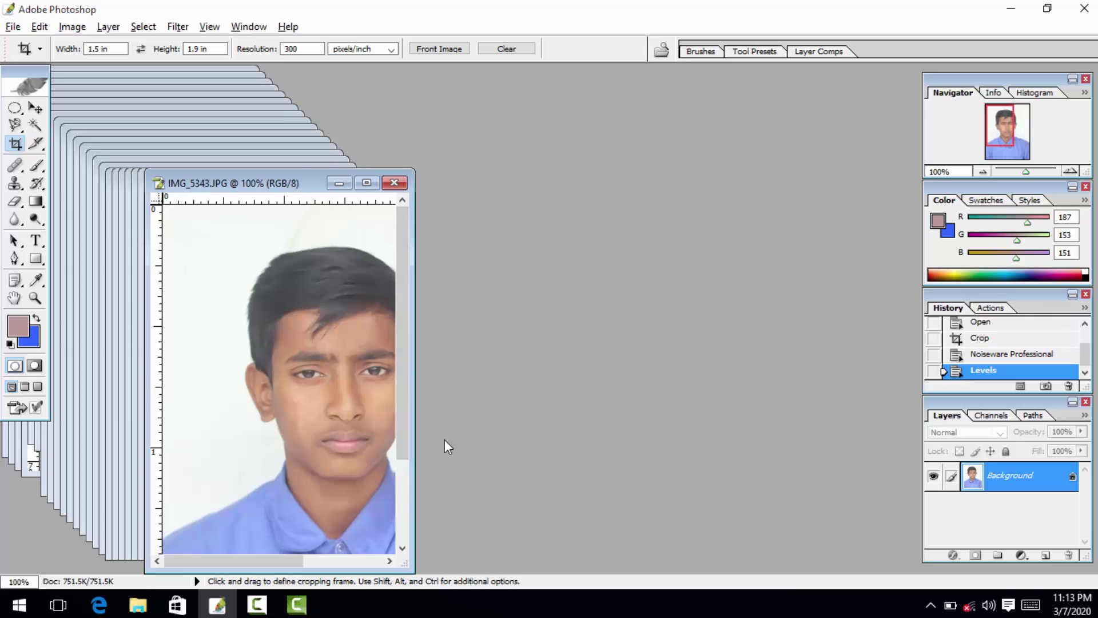
left_click(394, 182)
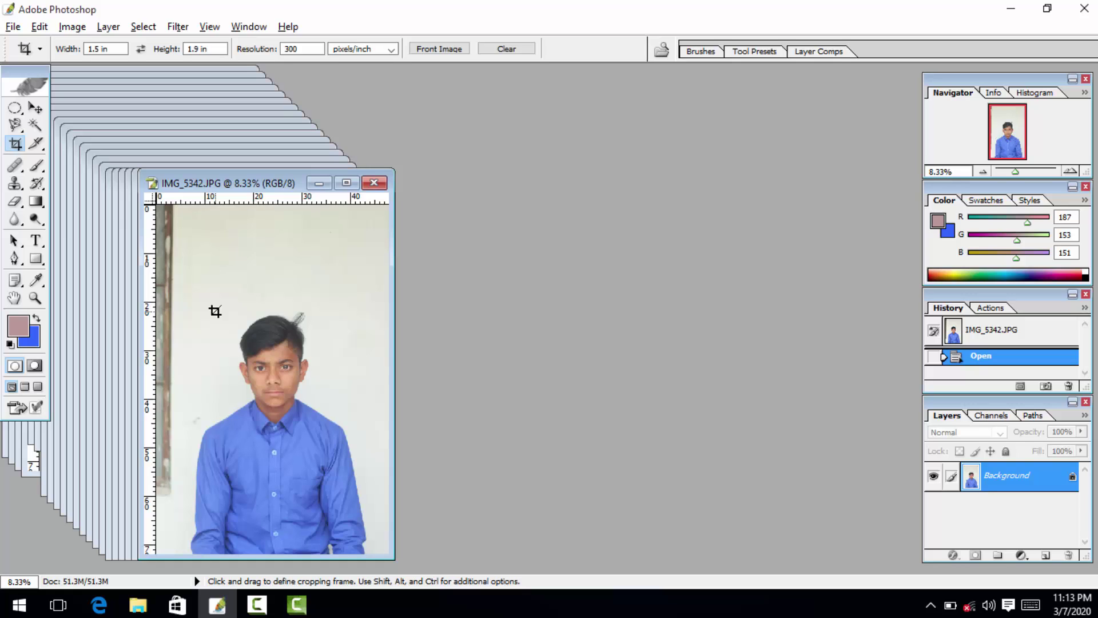
Crop the IMG_5342 portrait to 1.5 in by 1.9 in at 300 pixels/inch, enlarging and centring the frame on the head and upper body.
left_click_drag(212, 318, 280, 233)
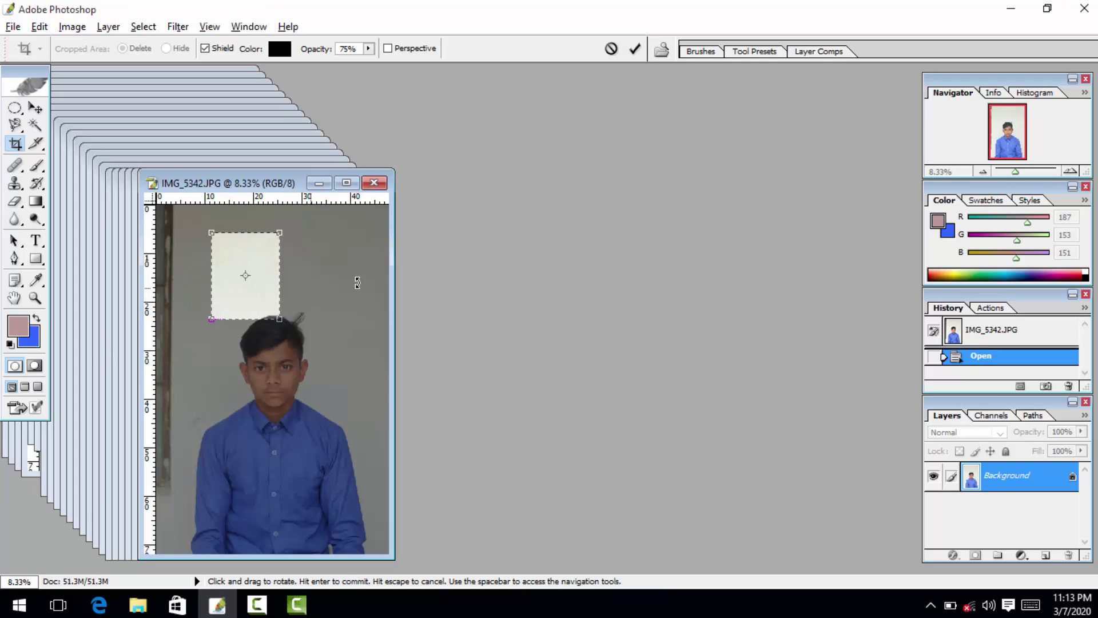
left_click_drag(269, 293, 359, 458)
mouse_move(297, 402)
left_mouse_down()
mouse_move(267, 404)
mouse_move(278, 406)
left_mouse_up()
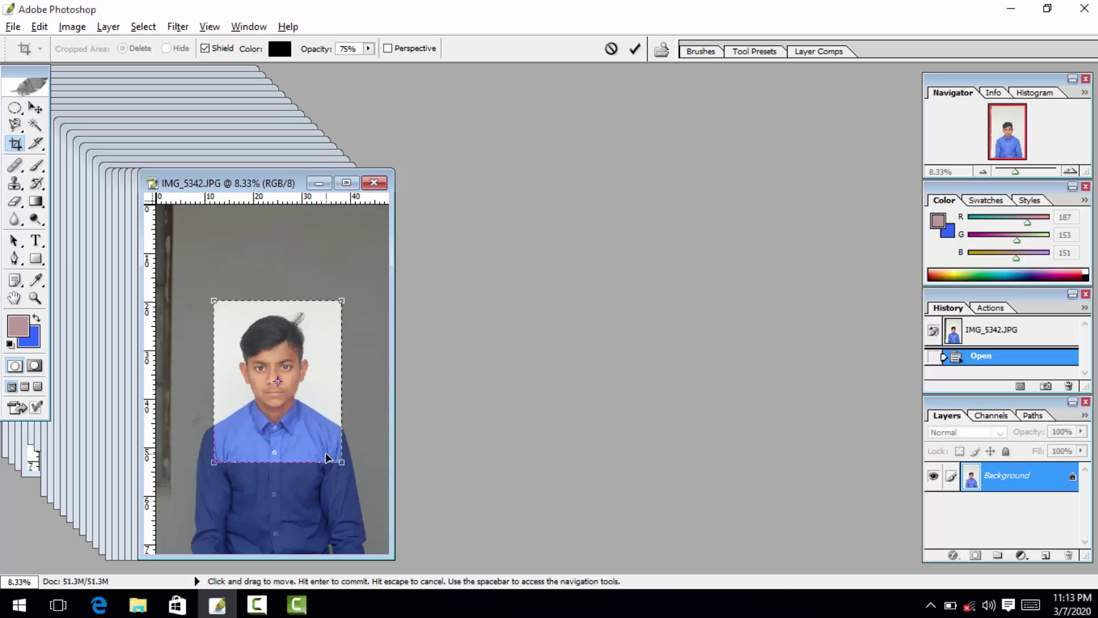
left_click_drag(342, 468, 356, 484)
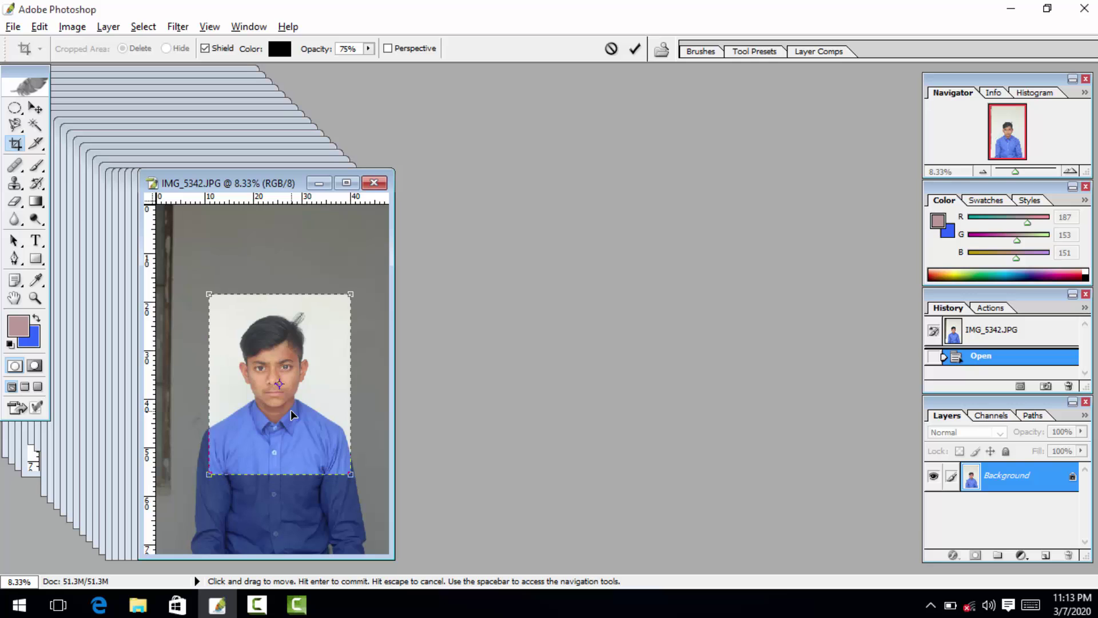
key("Return")
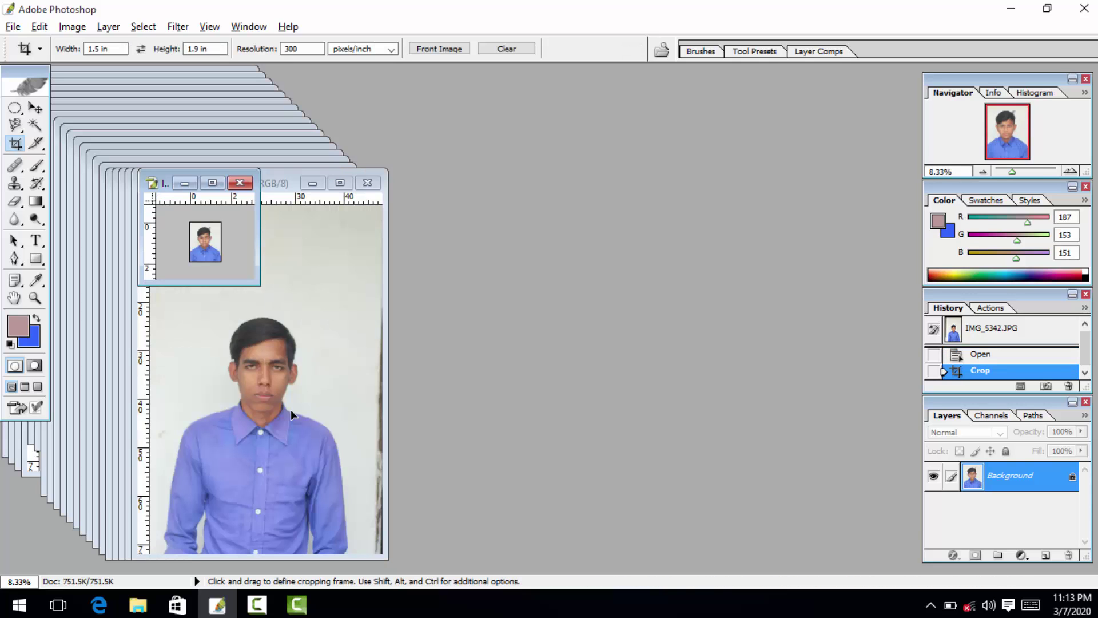
Reduce noise in the IMG_5342 portrait with Noiseware Professional and brighten it with Levels input values 0, 1.18 and 242.
left_click(203, 183)
key("ctrl+plus")
key("ctrl+plus")
key("ctrl+plus")
key("ctrl+plus")
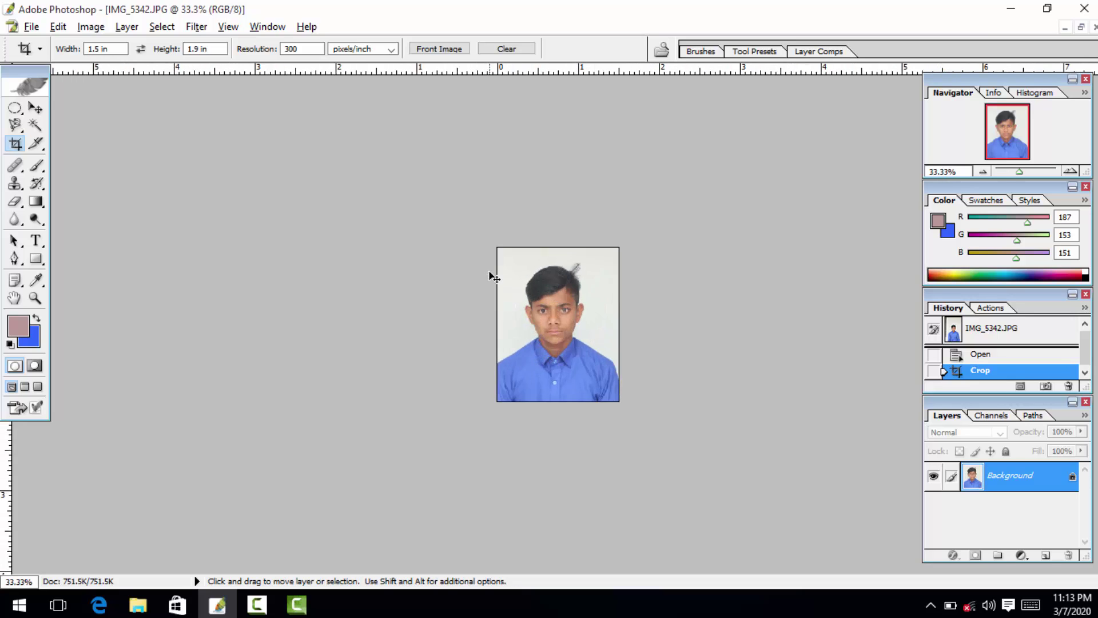
key("ctrl+plus")
key("ctrl+plus")
key("ctrl+plus")
key("ctrl+plus")
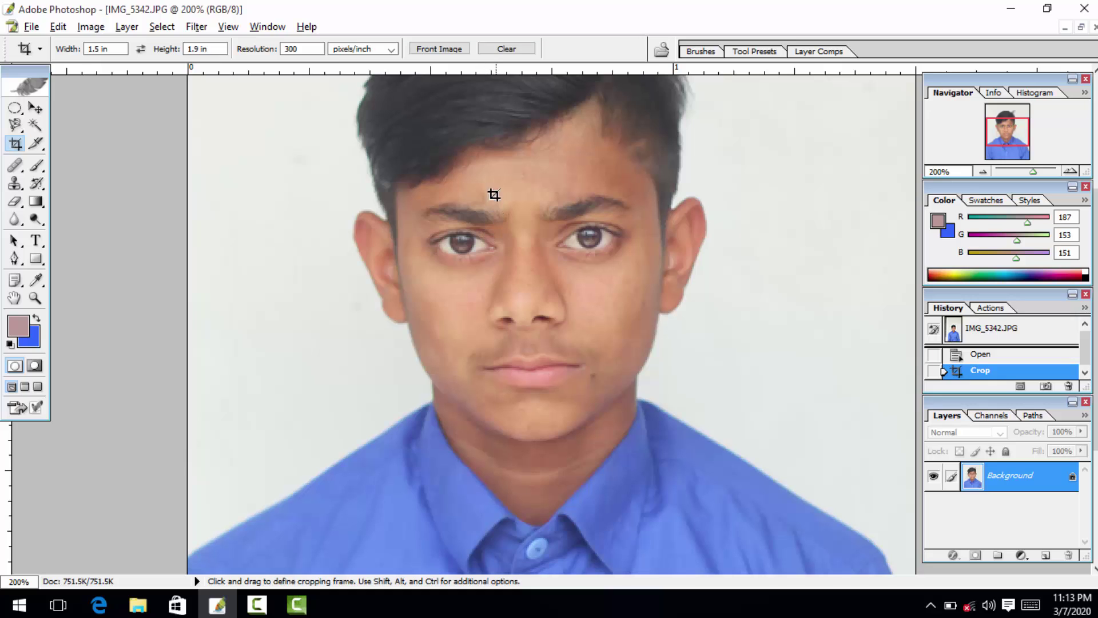
left_click(196, 27)
mouse_move(406, 406)
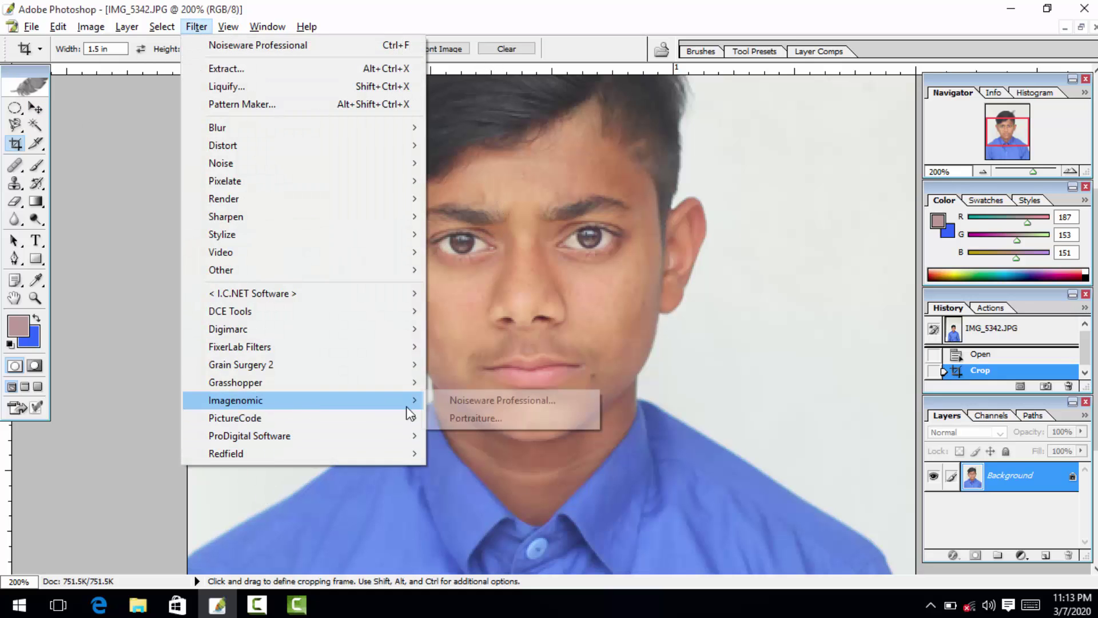
left_click(544, 402)
left_click(843, 70)
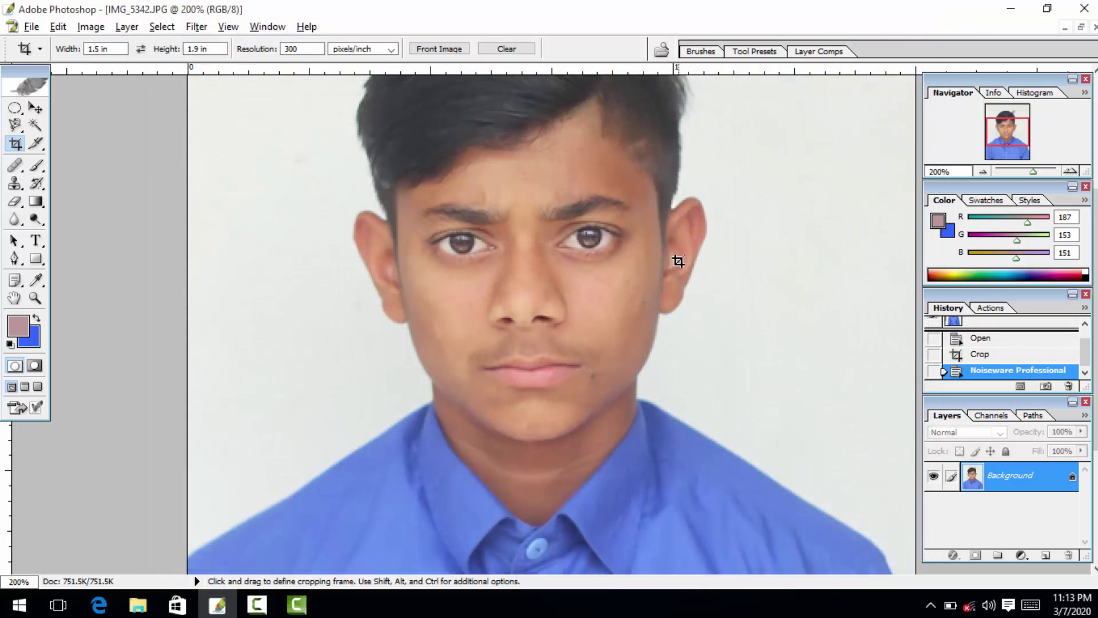
key("ctrl+l")
key("Return")
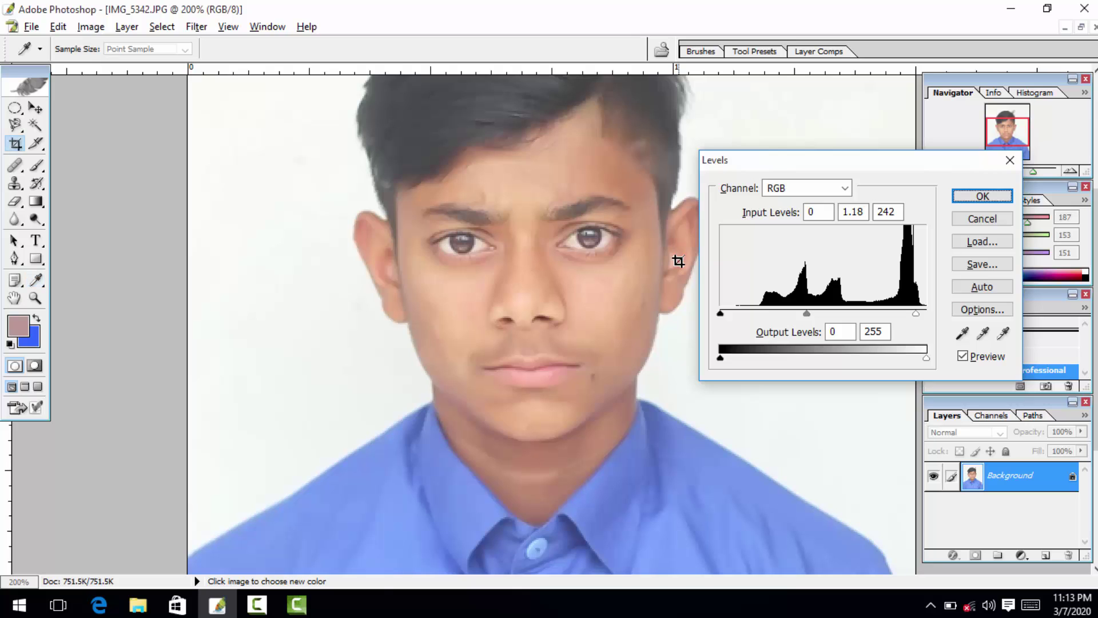
Save the IMG_5342 portrait as a baseline standard JPEG and close its window.
key("ctrl+minus")
key("ctrl+minus")
key("ctrl+minus")
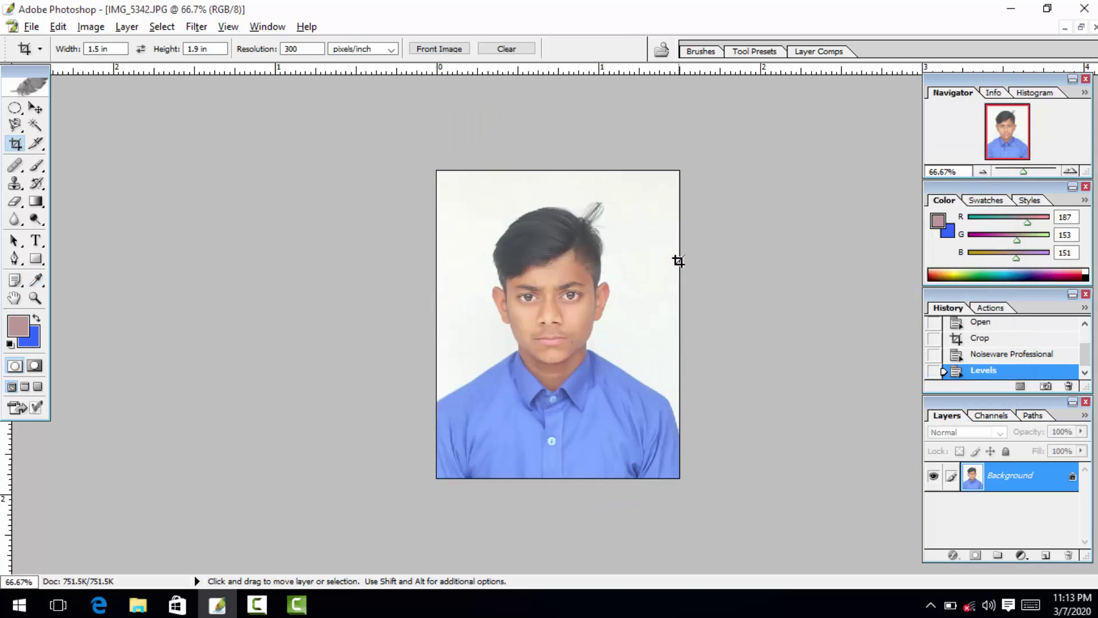
key("ctrl+s")
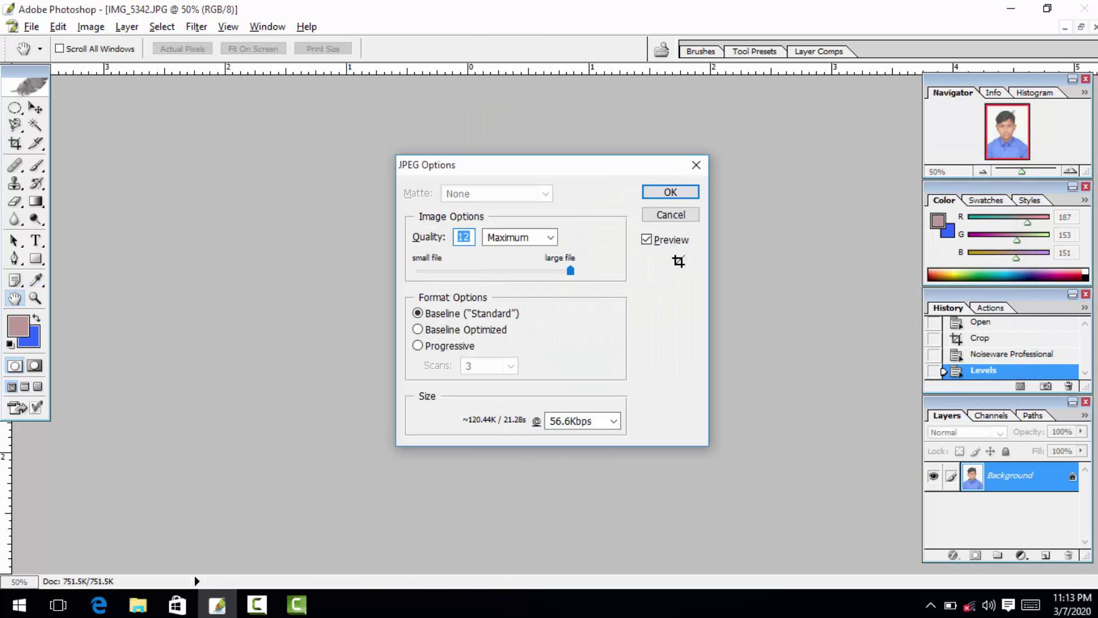
key("Return")
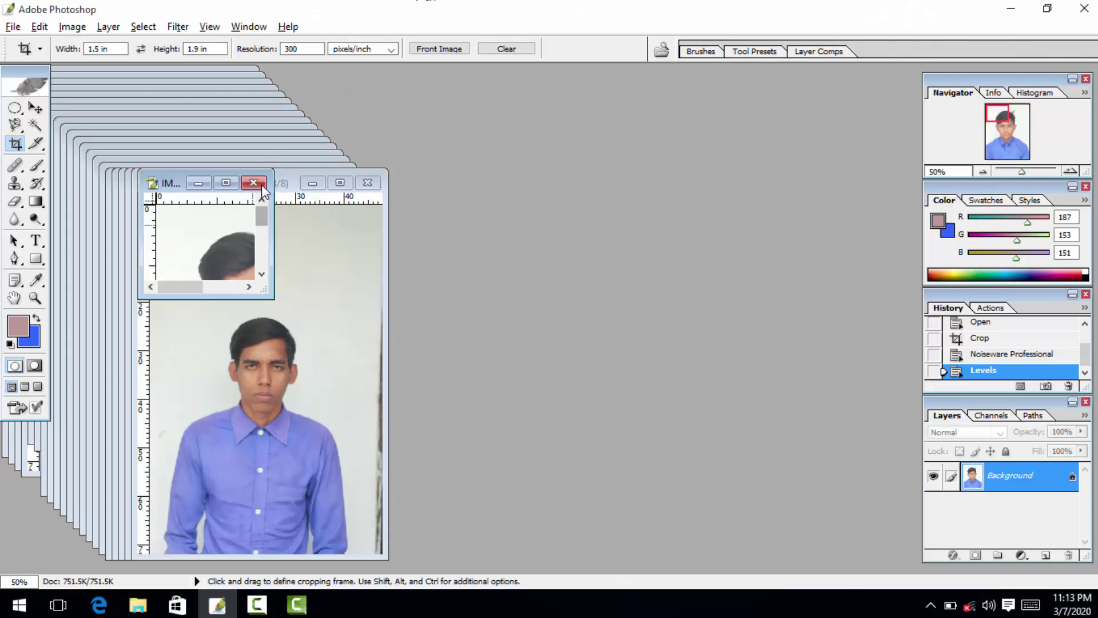
left_click(261, 185)
Maximize IMG_5341 and crop it around the head and upper body to 1.5 in by 1.9 in at 300 pixels/inch.
left_click(343, 188)
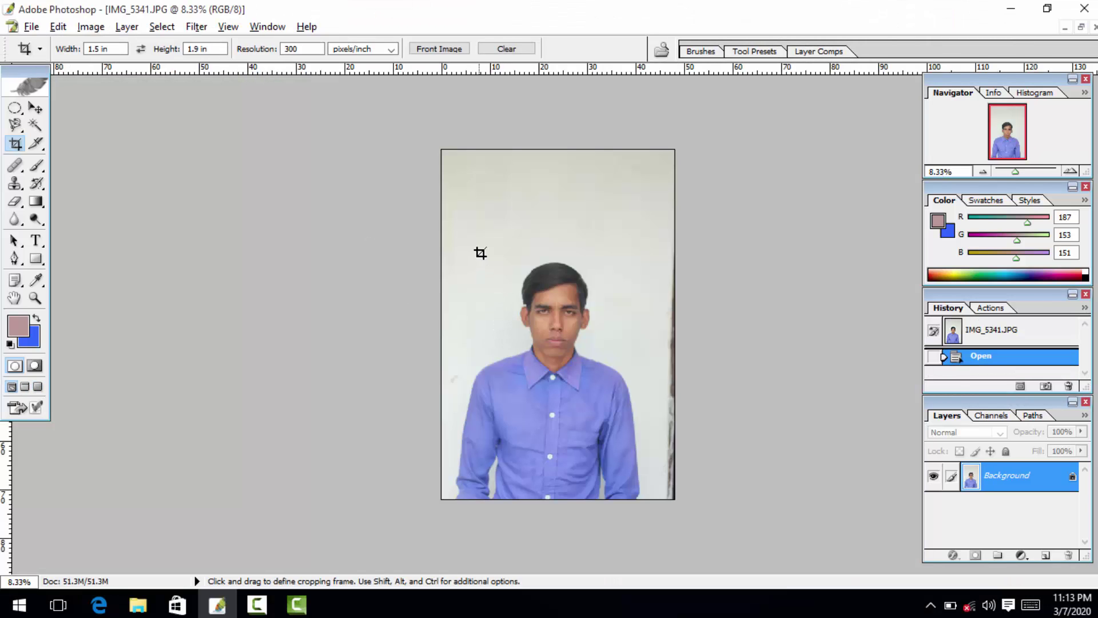
left_click_drag(617, 416, 640, 460)
left_click_drag(574, 354, 563, 343)
key("Return")
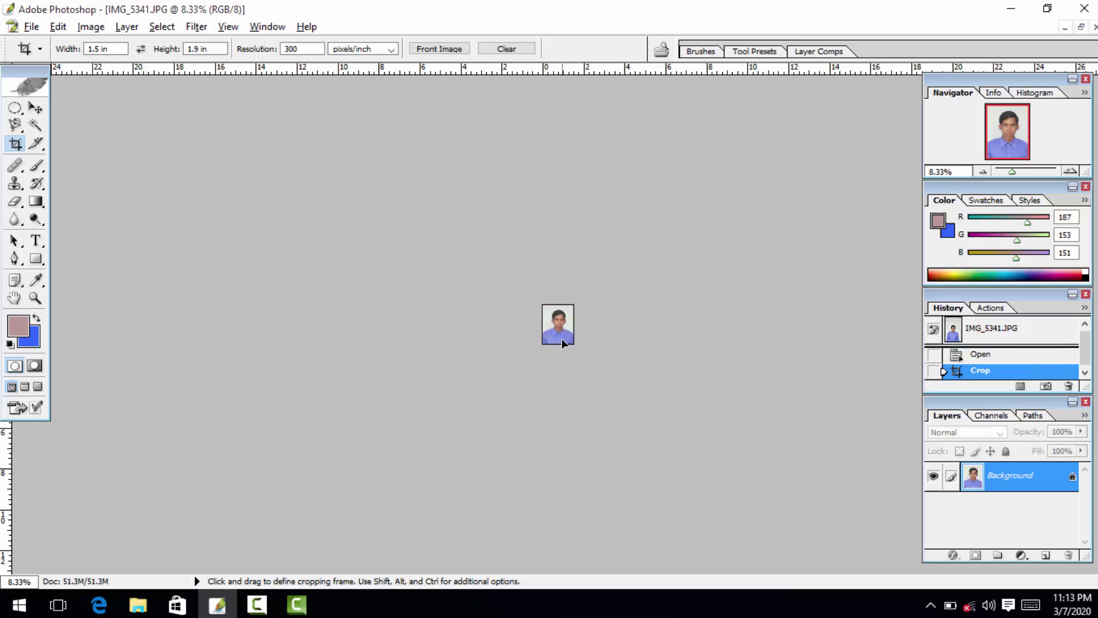
Reduce noise in the IMG_5341 portrait with Noiseware Professional's Default settings and brighten it with the previously used Levels values.
key("ctrl+plus")
key("ctrl+plus")
key("ctrl+plus")
key("ctrl+plus")
key("ctrl+plus")
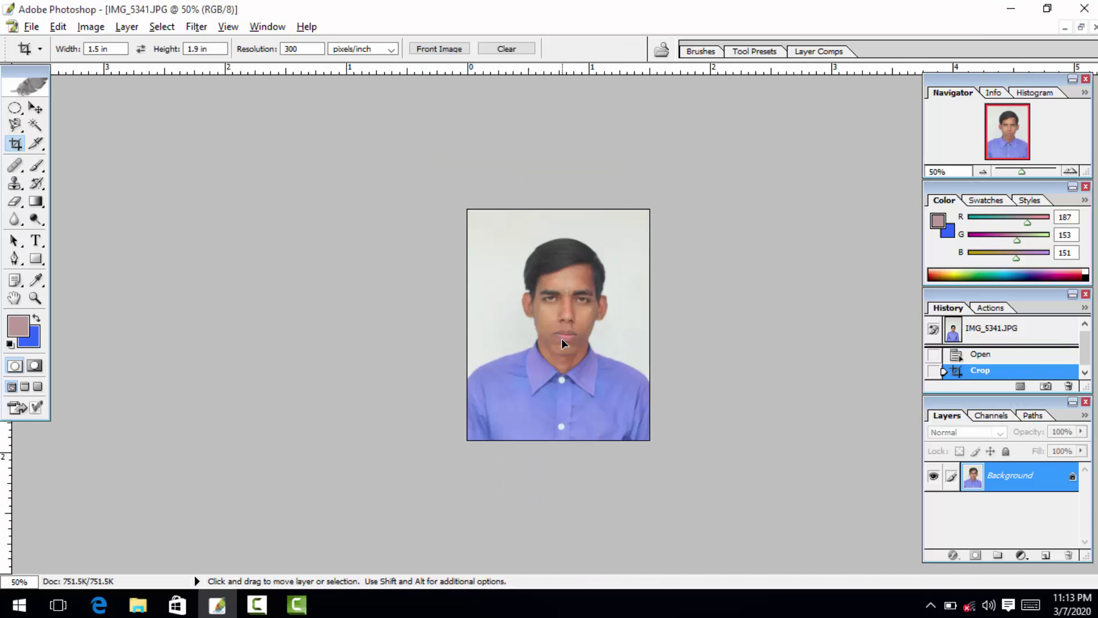
key("ctrl+plus")
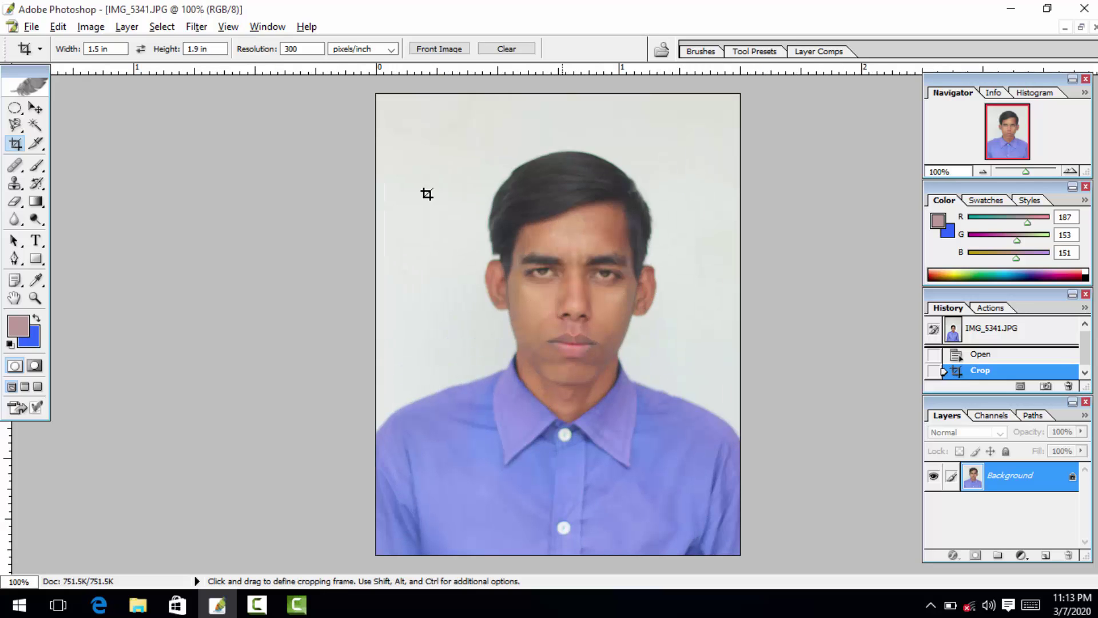
left_click(195, 26)
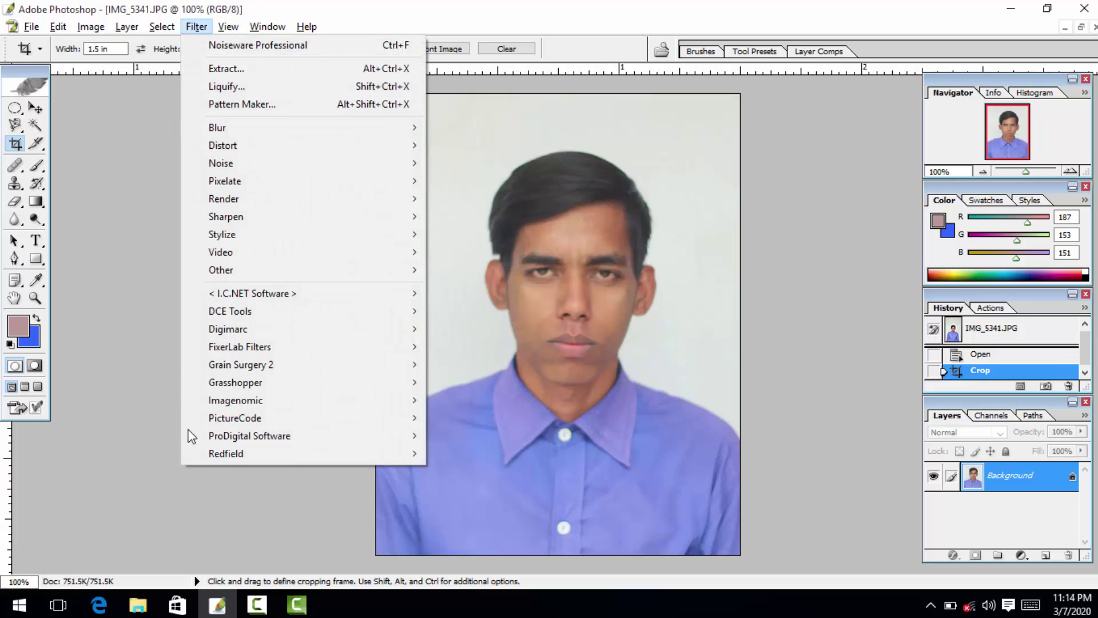
mouse_move(250, 407)
mouse_move(12, 27)
mouse_move(196, 27)
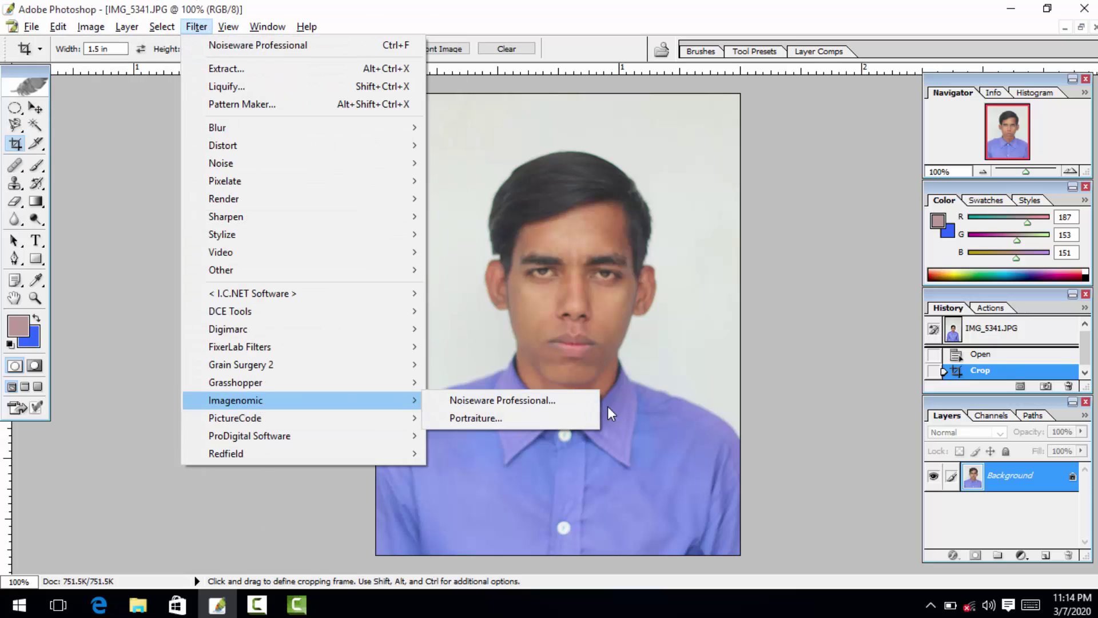
left_click(538, 400)
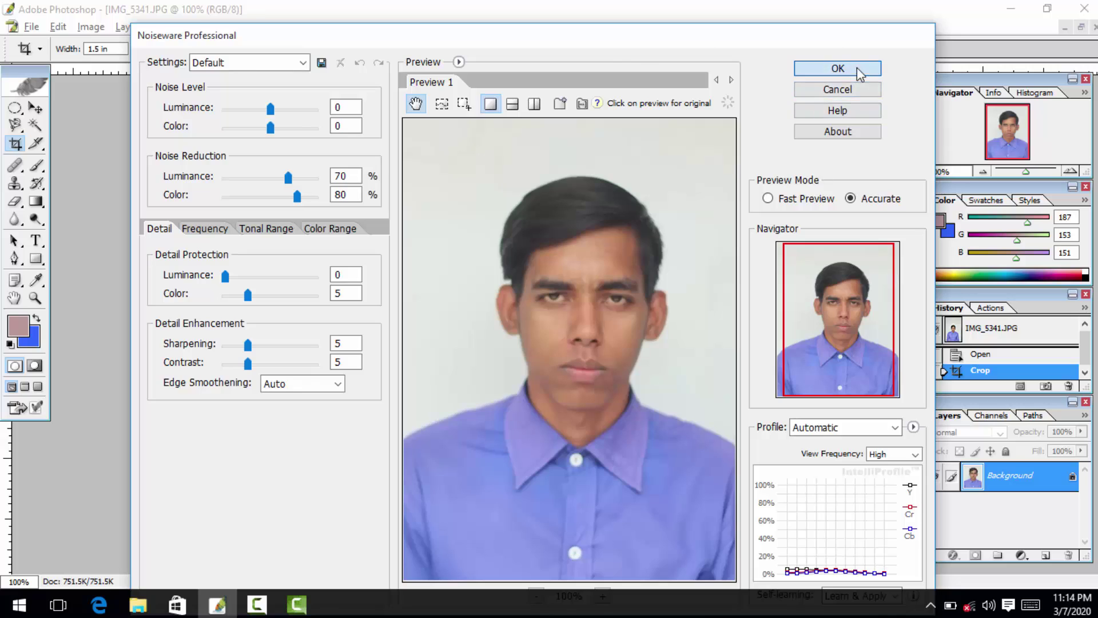
left_click(855, 70)
key("ctrl")
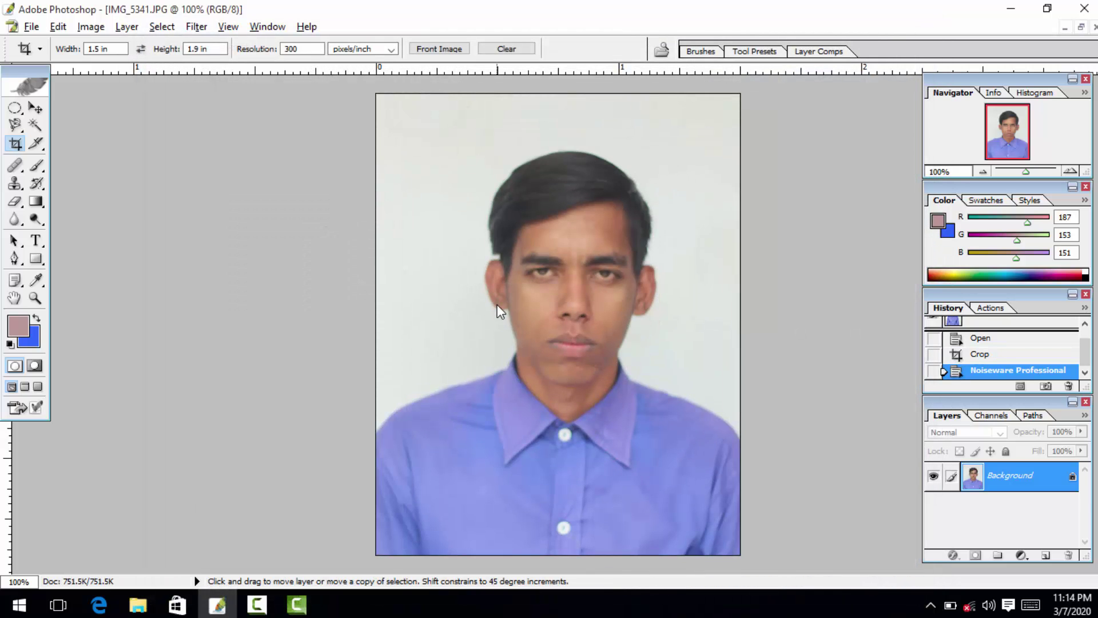
key("ctrl+alt+l")
key("Return")
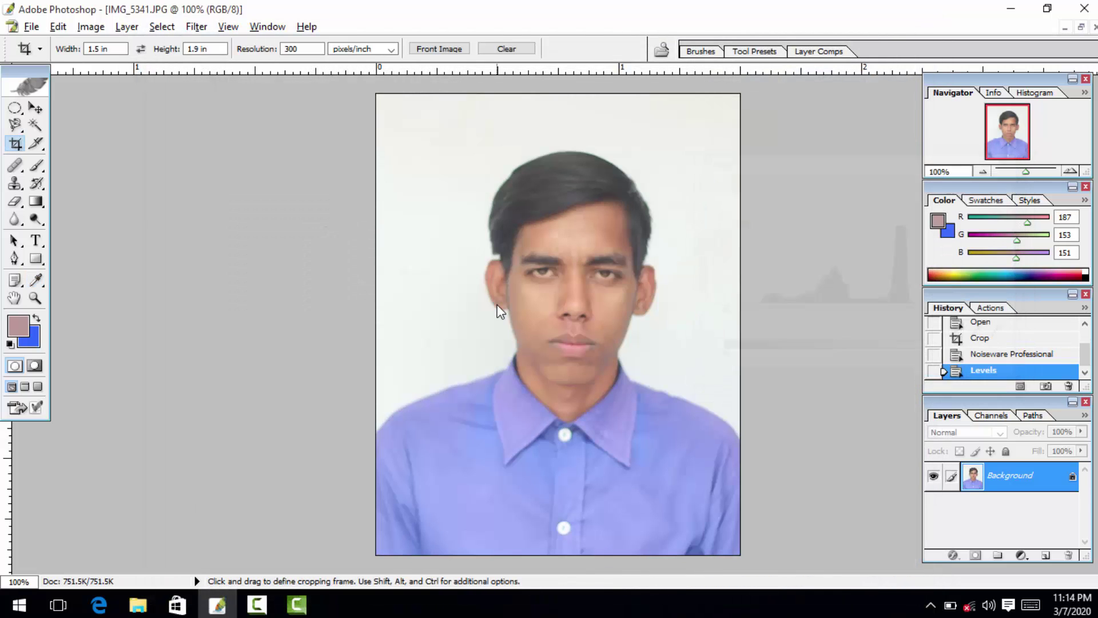
Save the IMG_5341 portrait as a baseline standard JPEG and close its window.
key("ctrl+s")
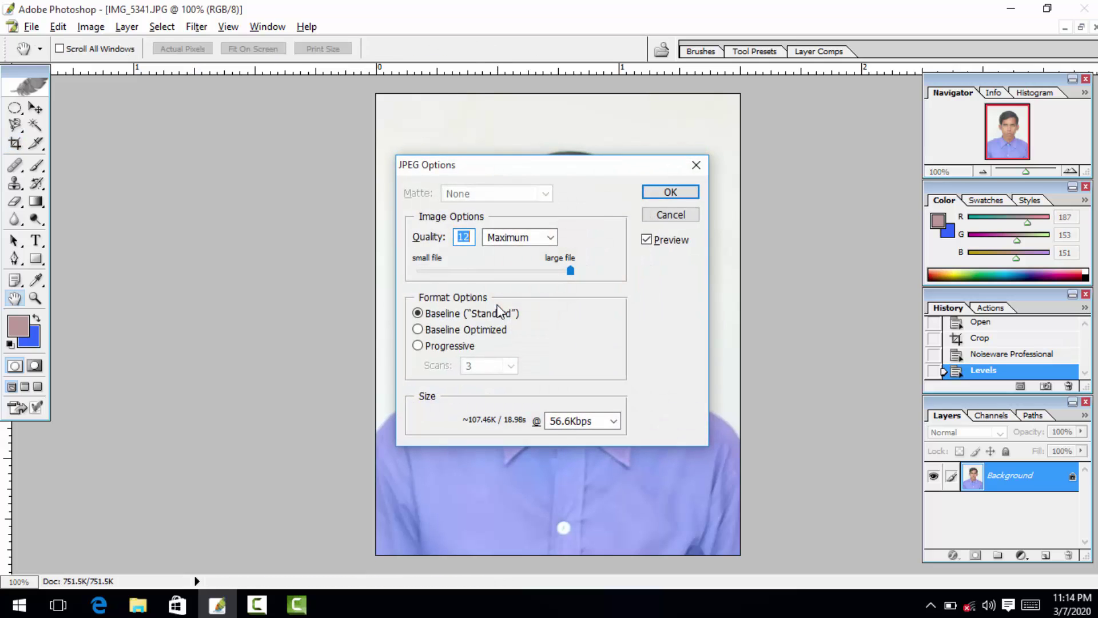
key("Return")
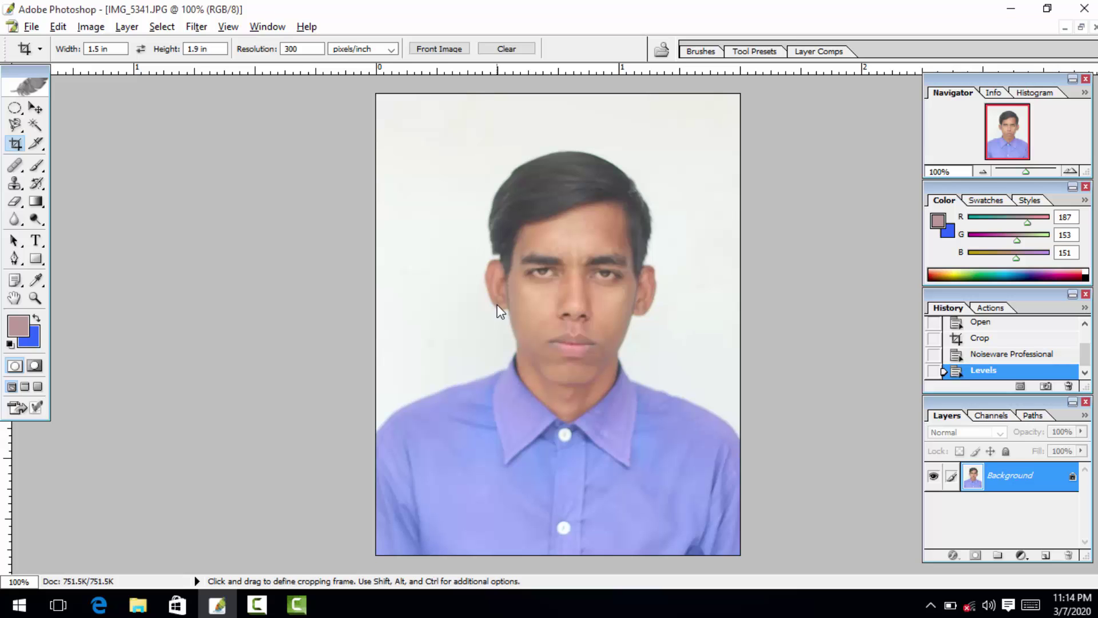
key("f")
key("f")
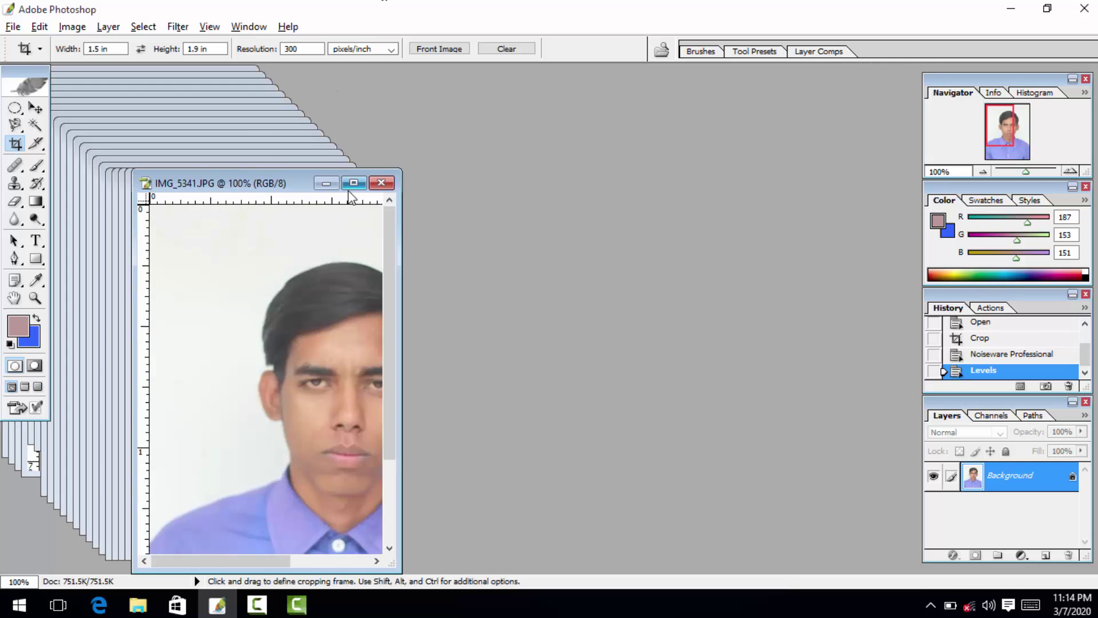
left_click(381, 183)
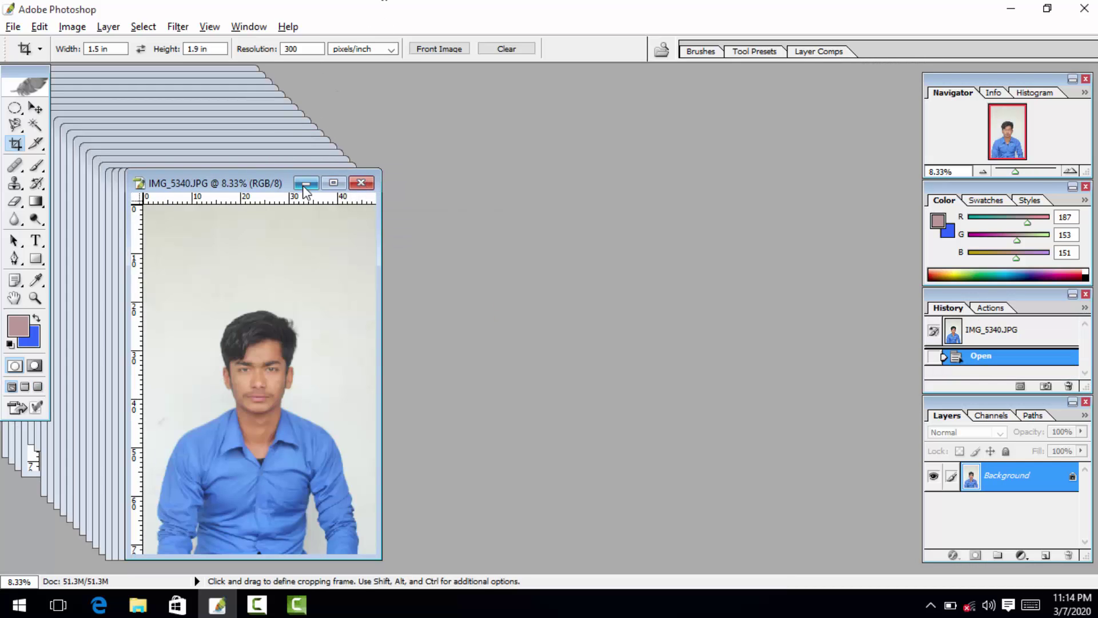
Maximize IMG_5340 and crop it to 1.5 in by 1.9 in at 300 pixels/inch with a slightly rotated frame around the head and shoulders.
left_click(333, 183)
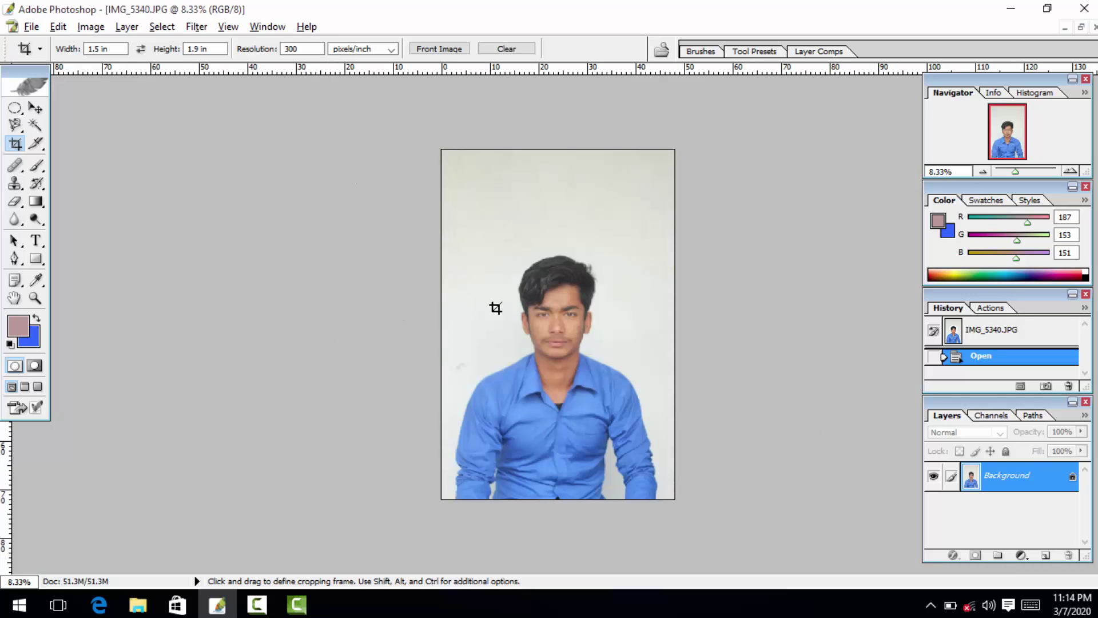
mouse_move(530, 332)
left_mouse_down()
mouse_move(543, 347)
mouse_move(544, 335)
left_mouse_up()
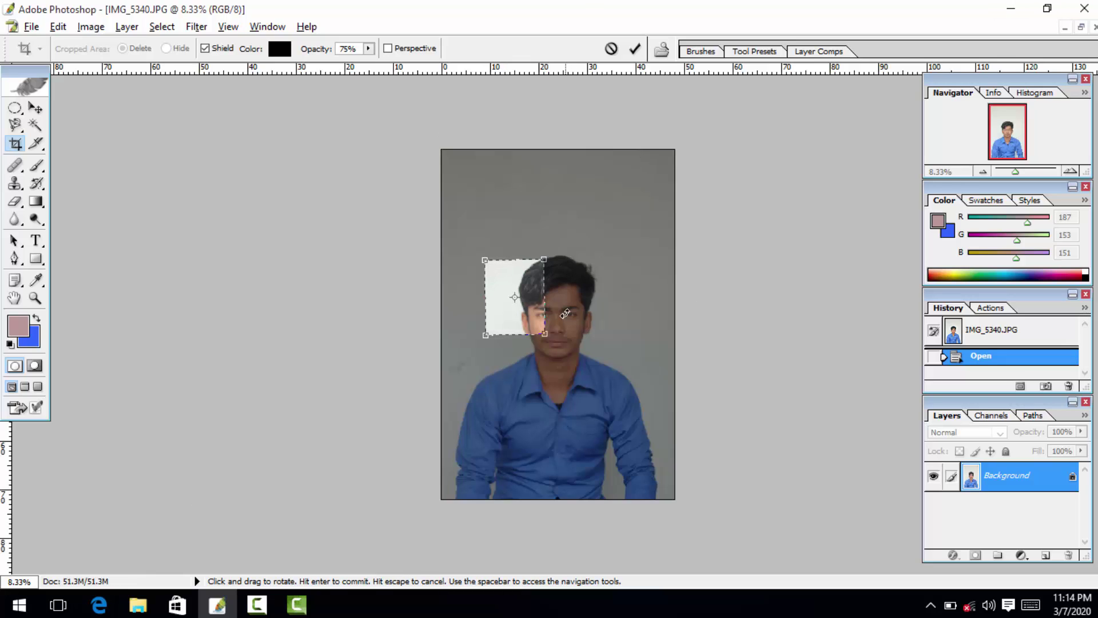
left_click_drag(544, 334, 631, 420)
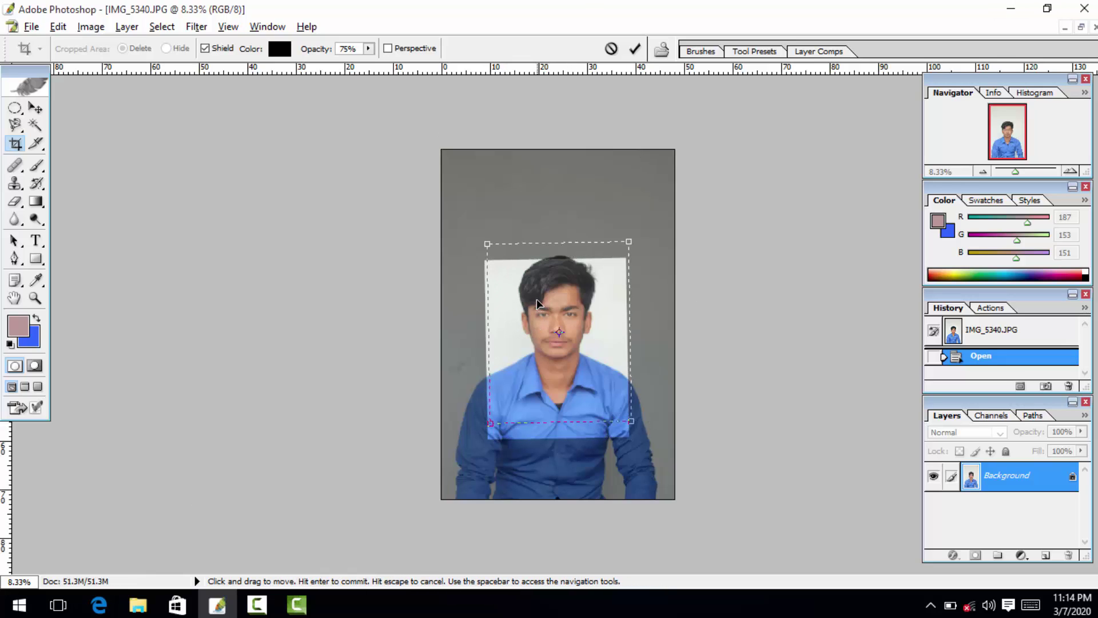
left_click_drag(627, 231, 631, 236)
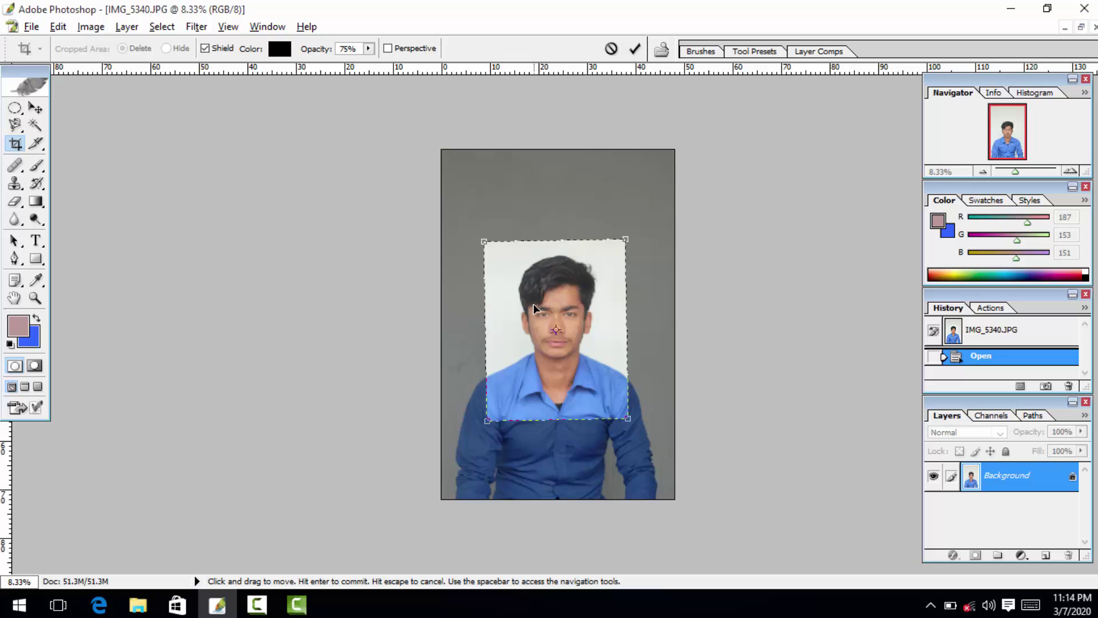
left_click(633, 50)
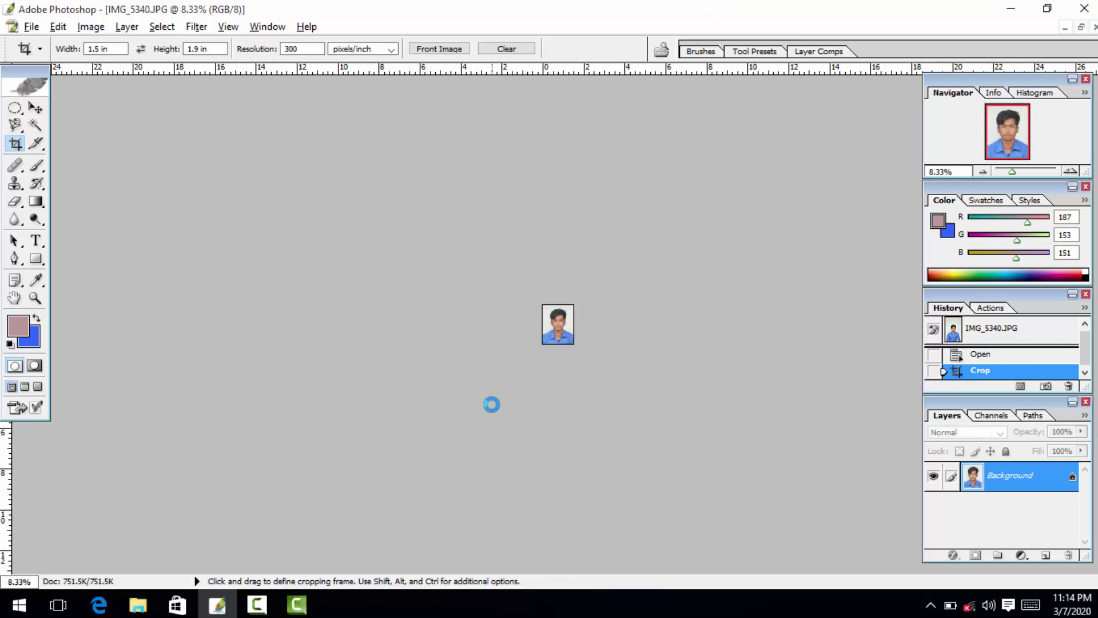
Reduce noise in the IMG_5340 portrait with Noiseware Professional's Default settings and brighten it with Levels input values 0, 1.18 and 242.
key("ctrl+plus")
key("ctrl+plus")
key("ctrl+plus")
key("ctrl+plus")
key("ctrl+plus")
key("ctrl+plus")
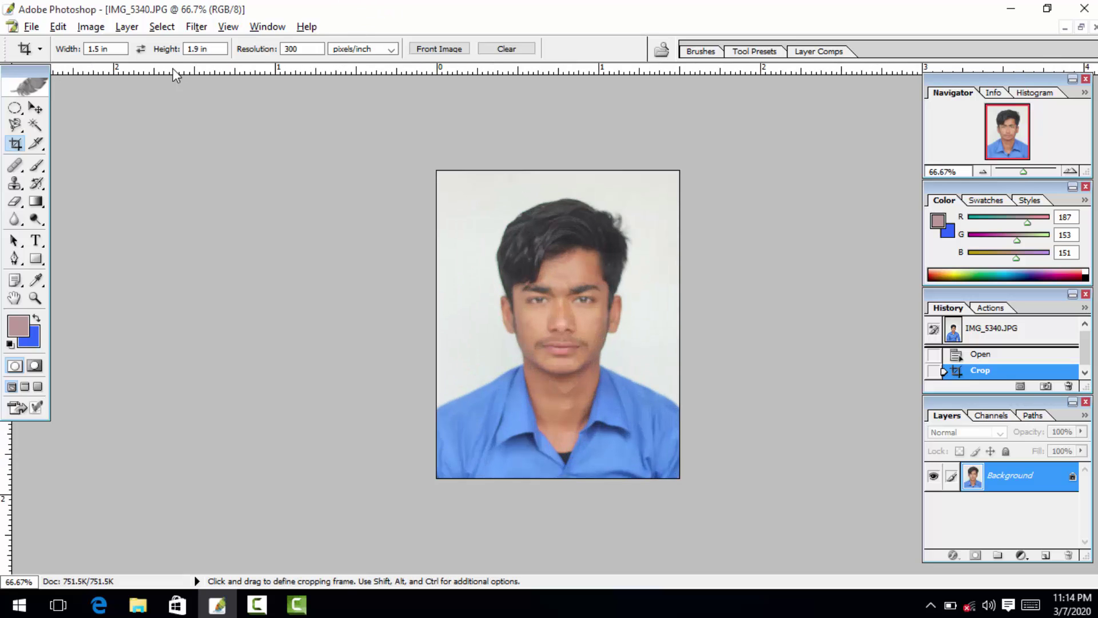
left_click(197, 26)
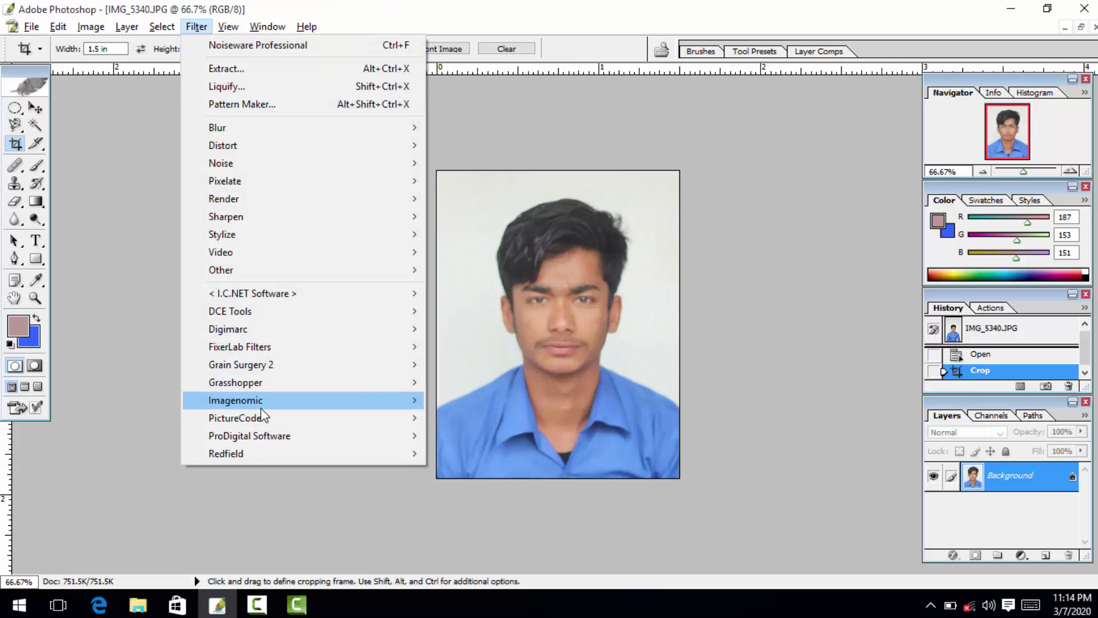
mouse_move(261, 409)
left_click(463, 400)
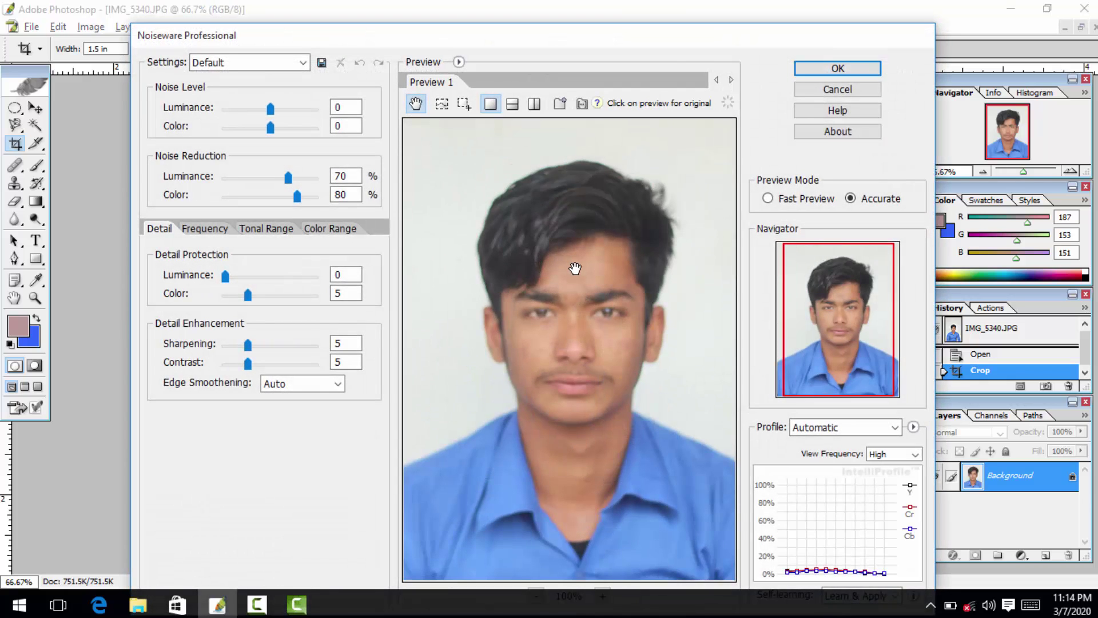
key("Return")
key("ctrl+l")
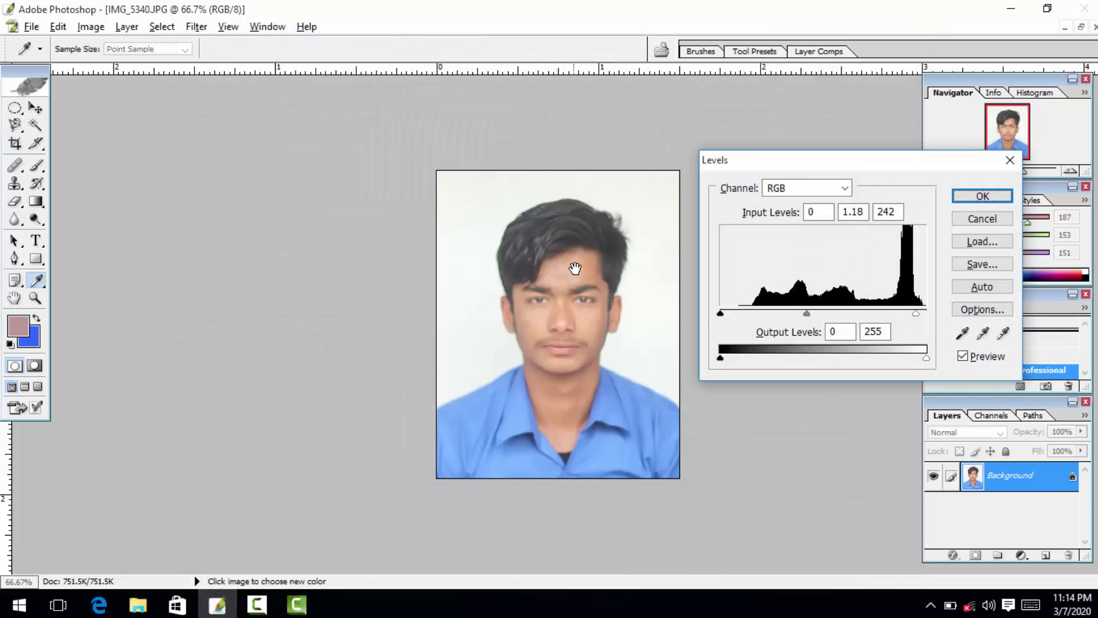
key("Return")
Save the IMG_5340 portrait as a JPEG at quality 5 and close its window.
key("ctrl+s")
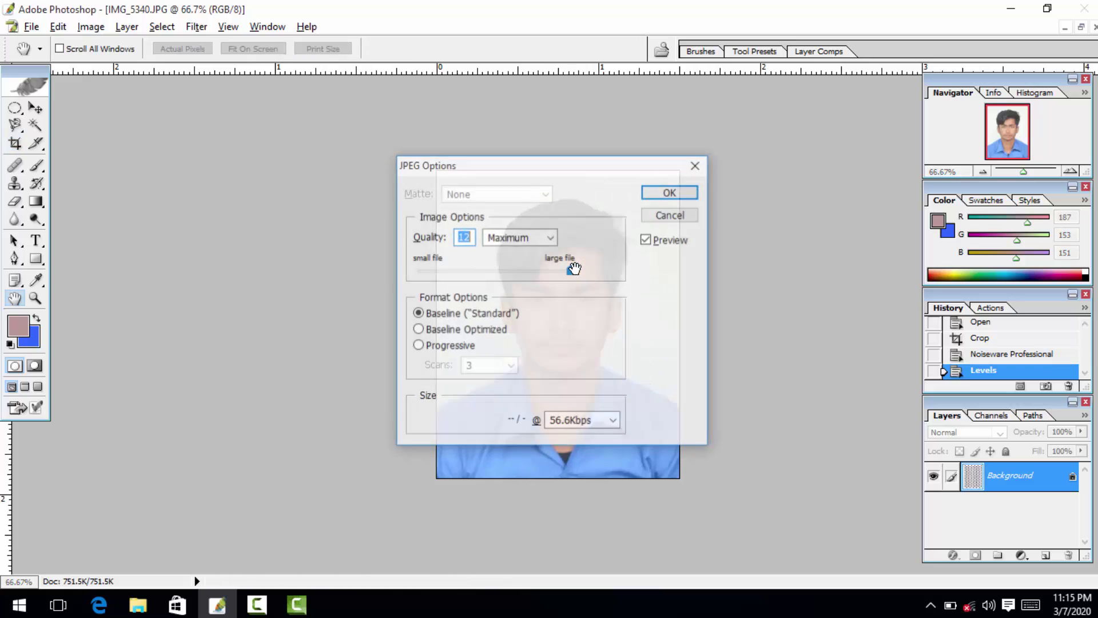
type("8")
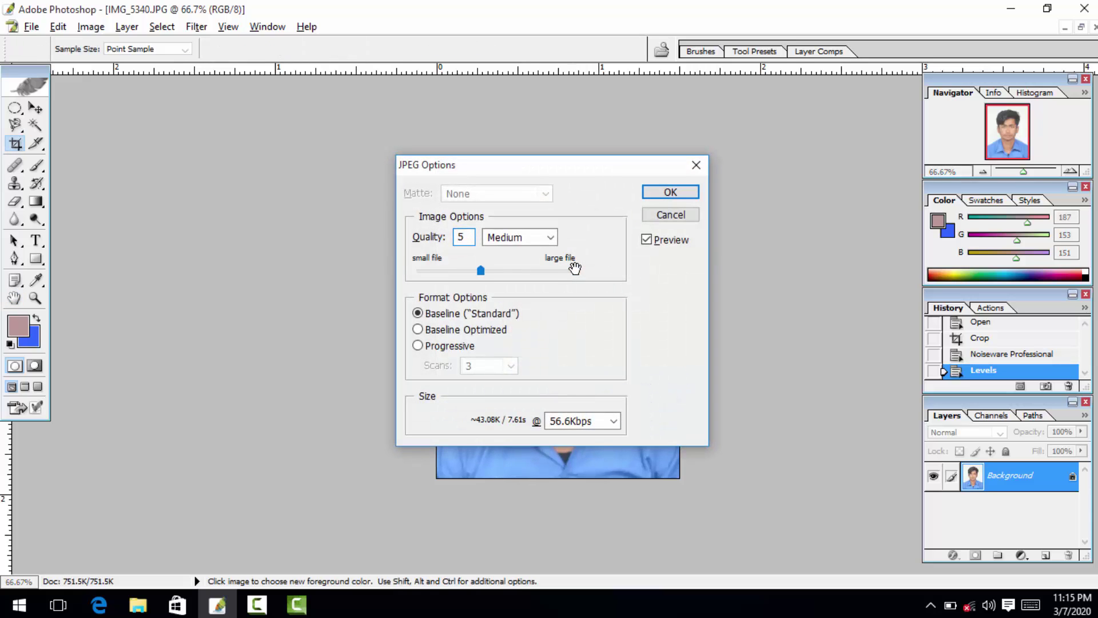
key("Return")
key("c")
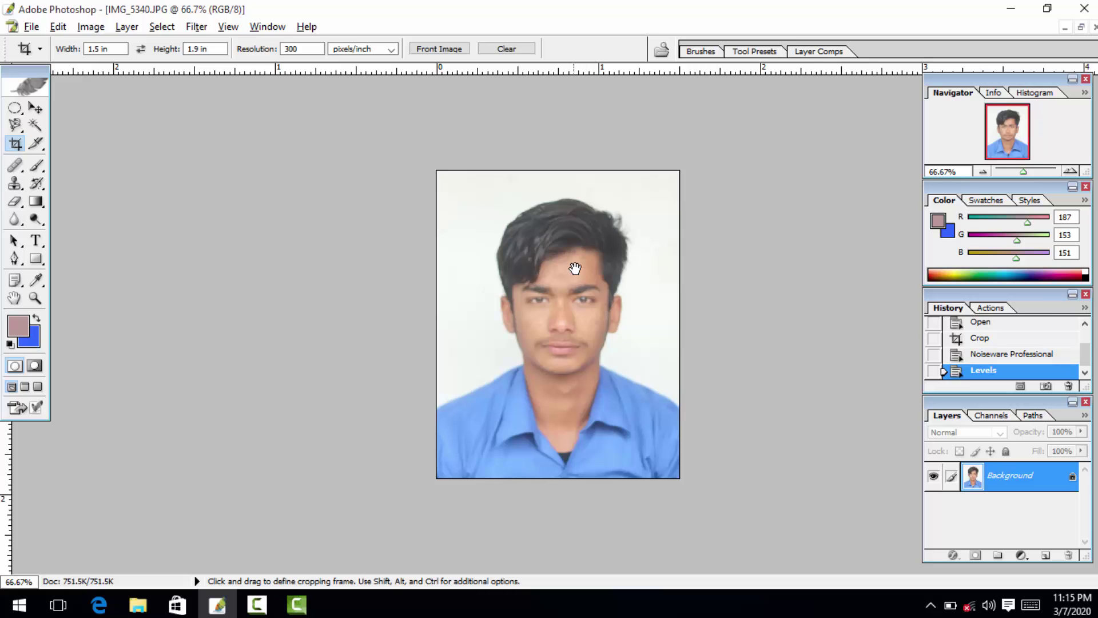
key("ctrl+F5")
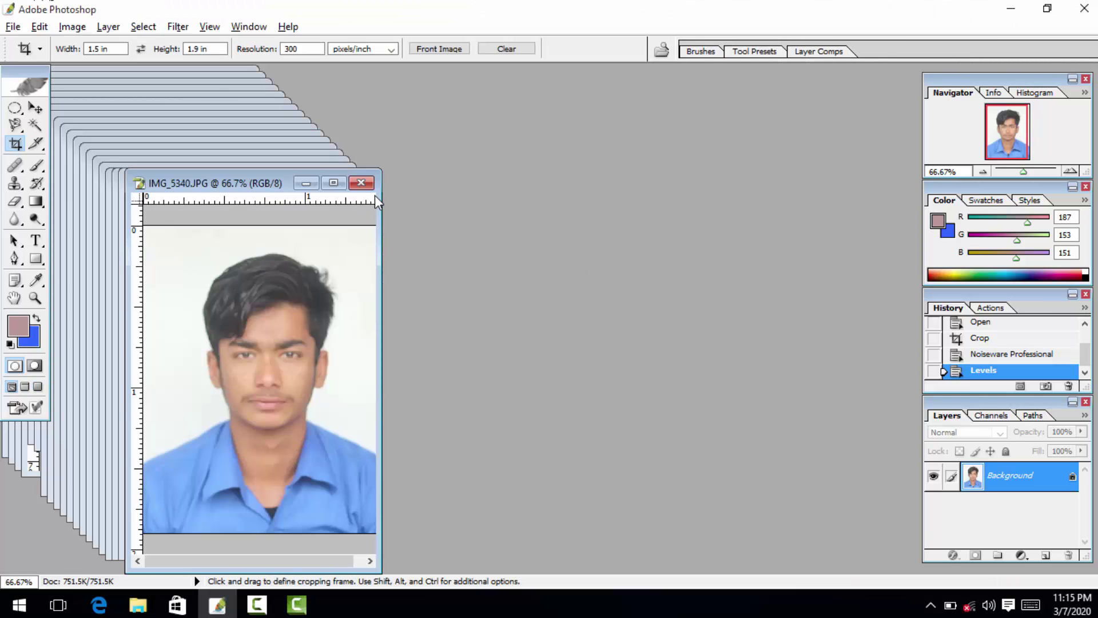
left_click(361, 183)
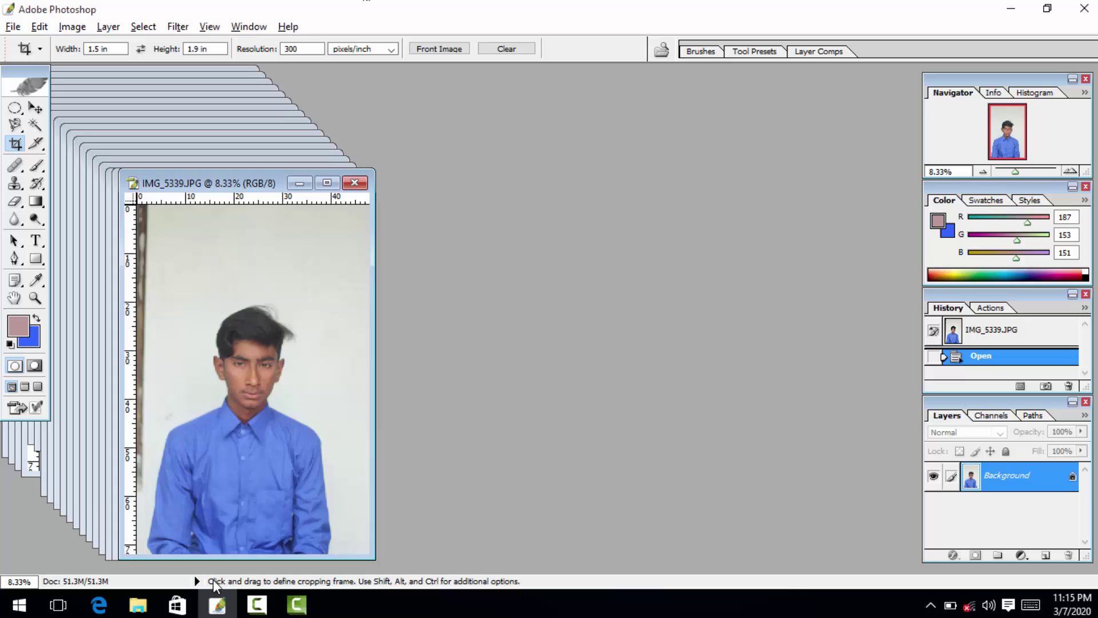
left_click(257, 605)
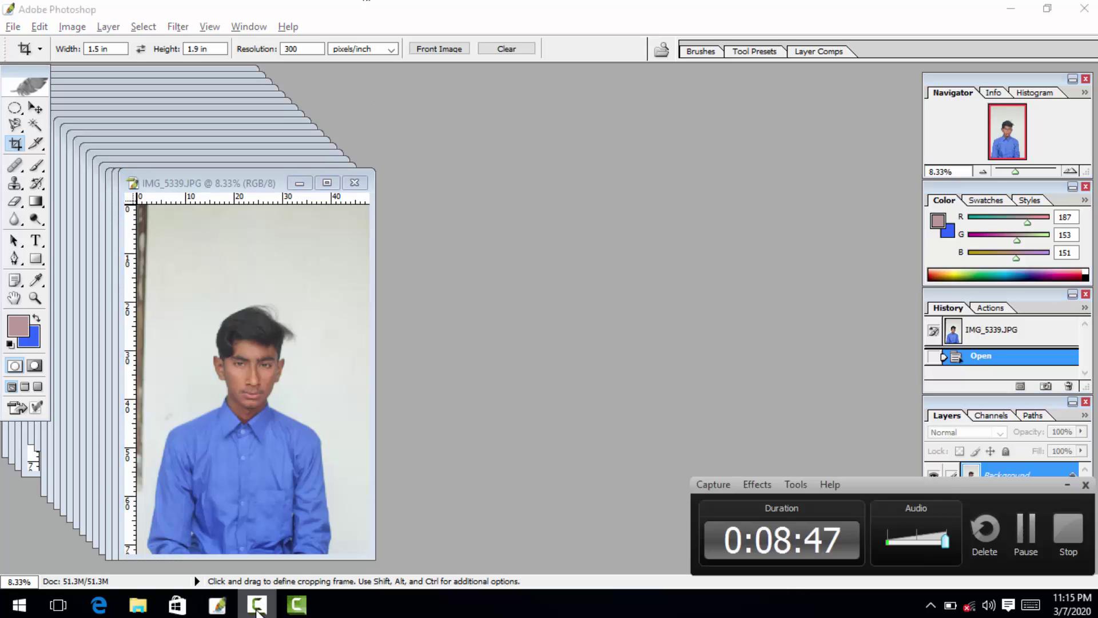
left_click(257, 605)
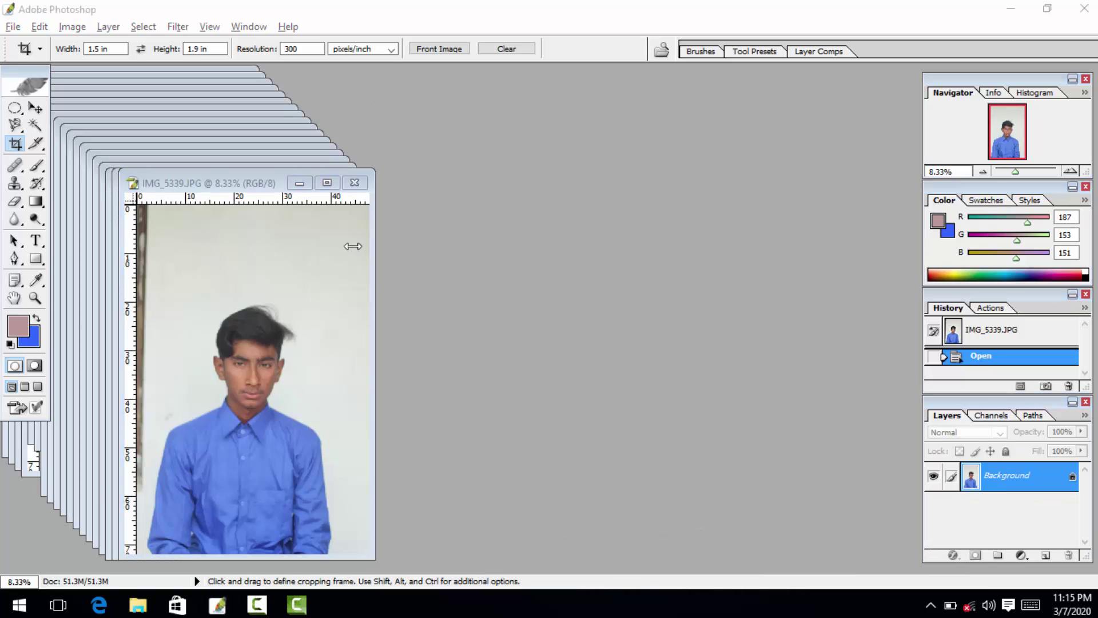
Maximize IMG_5339 and crop it to 1.5 in by 1.9 in at 300 pixels/inch around the head and shoulders.
left_click(327, 182)
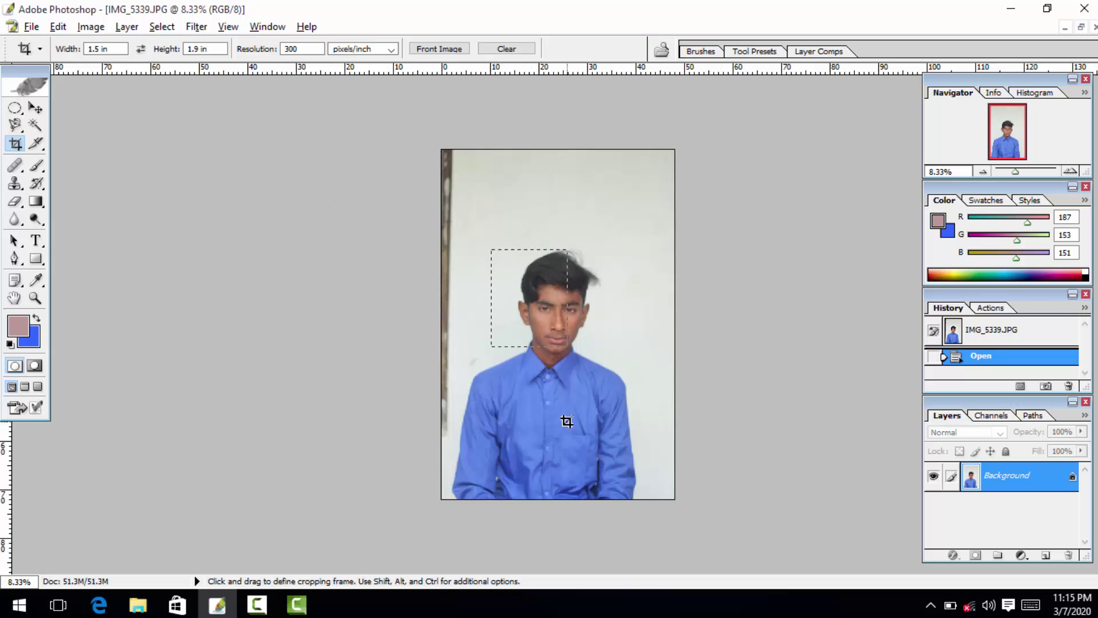
left_click_drag(640, 497, 627, 487)
mouse_move(601, 309)
left_mouse_down()
mouse_move(582, 298)
mouse_move(588, 321)
left_mouse_up()
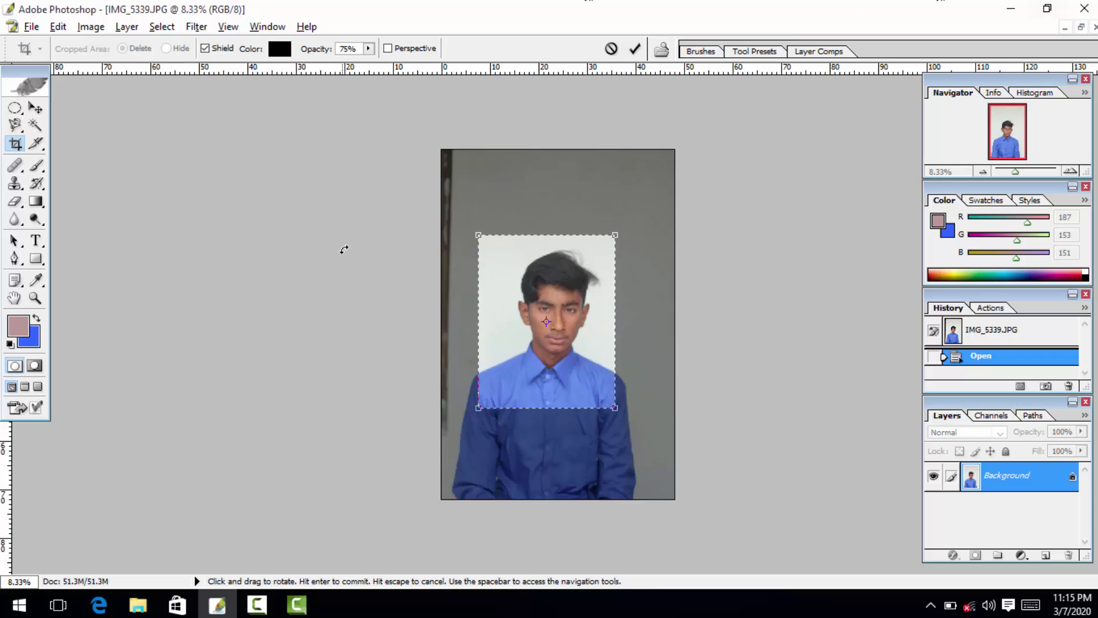
left_click_drag(615, 408, 625, 445)
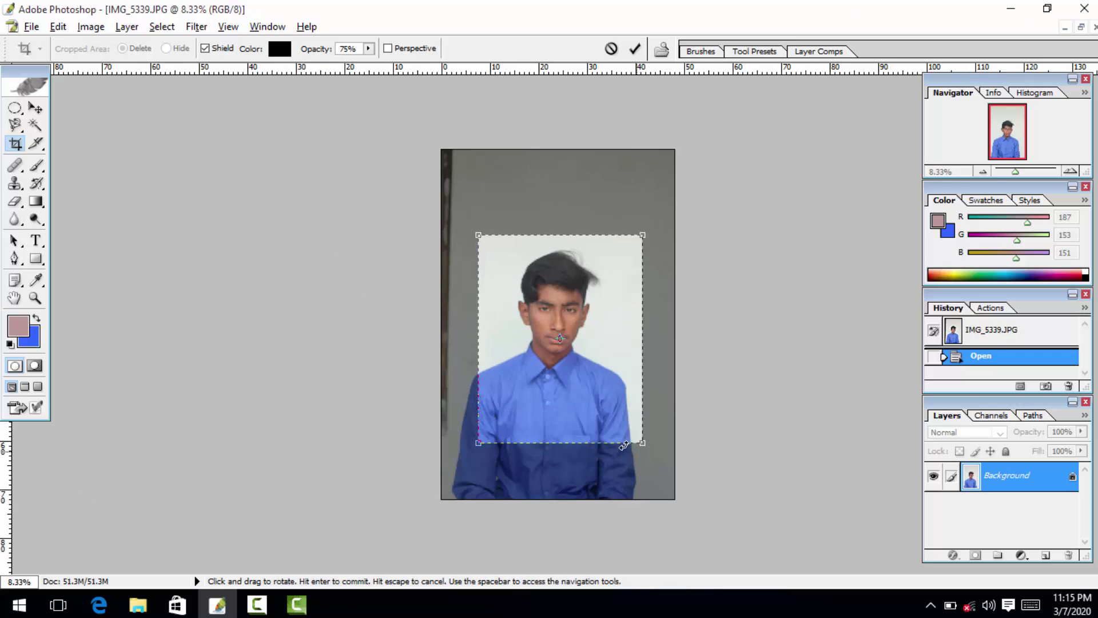
left_click_drag(571, 375, 564, 375)
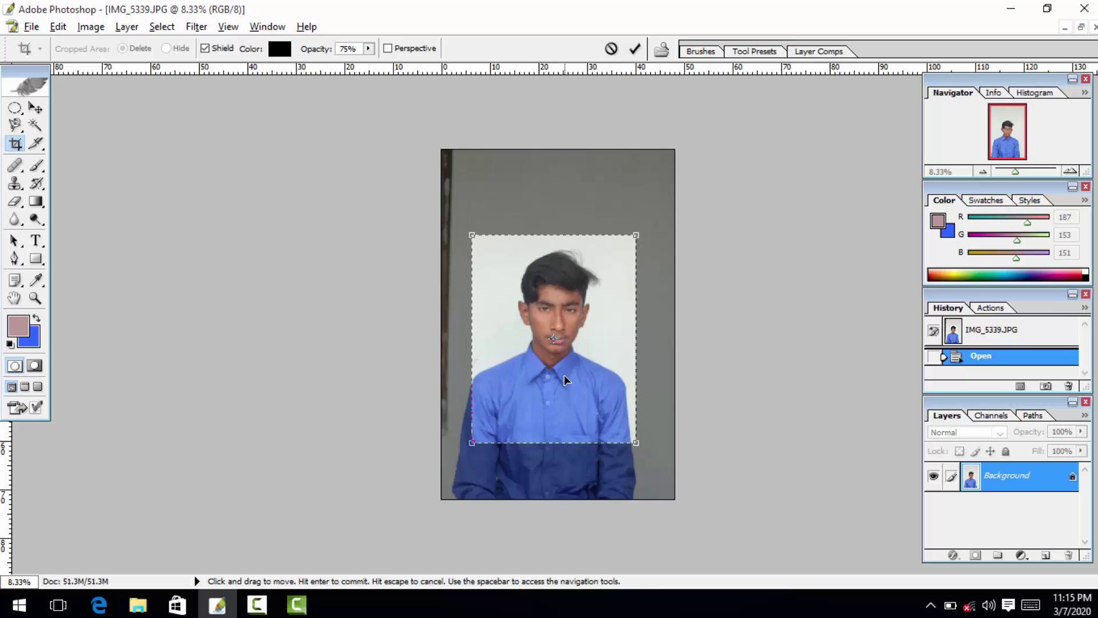
key("Left")
key("Left")
key("Left")
key("Left")
key("Left")
key("Left")
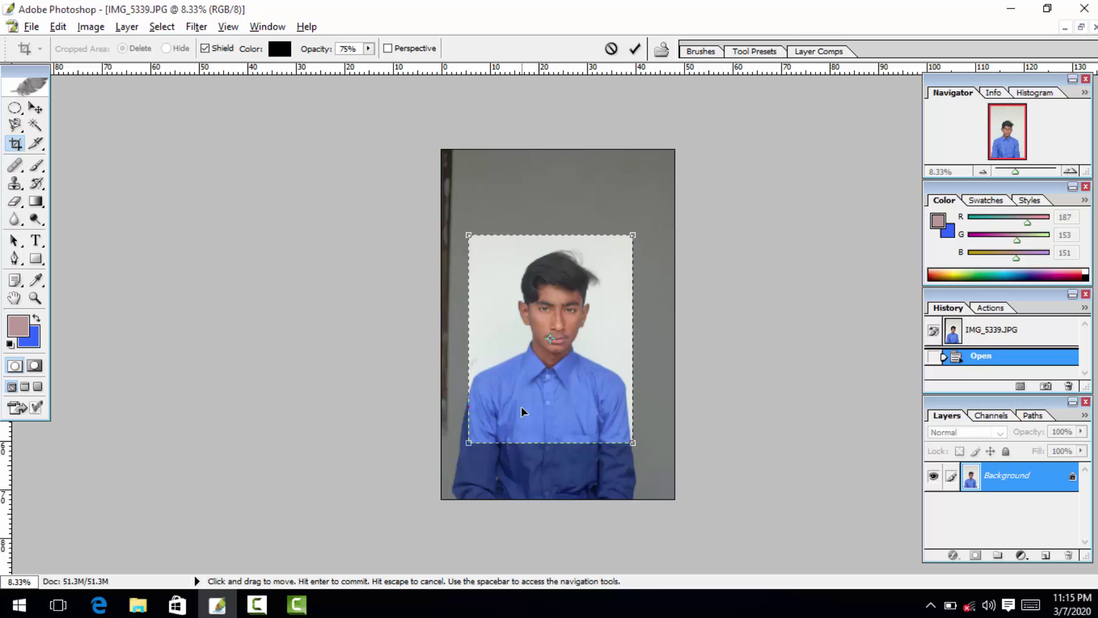
key("Left")
key("Left")
key("Left")
key("Left")
key("Left")
key("Left")
key("Left")
key("Left")
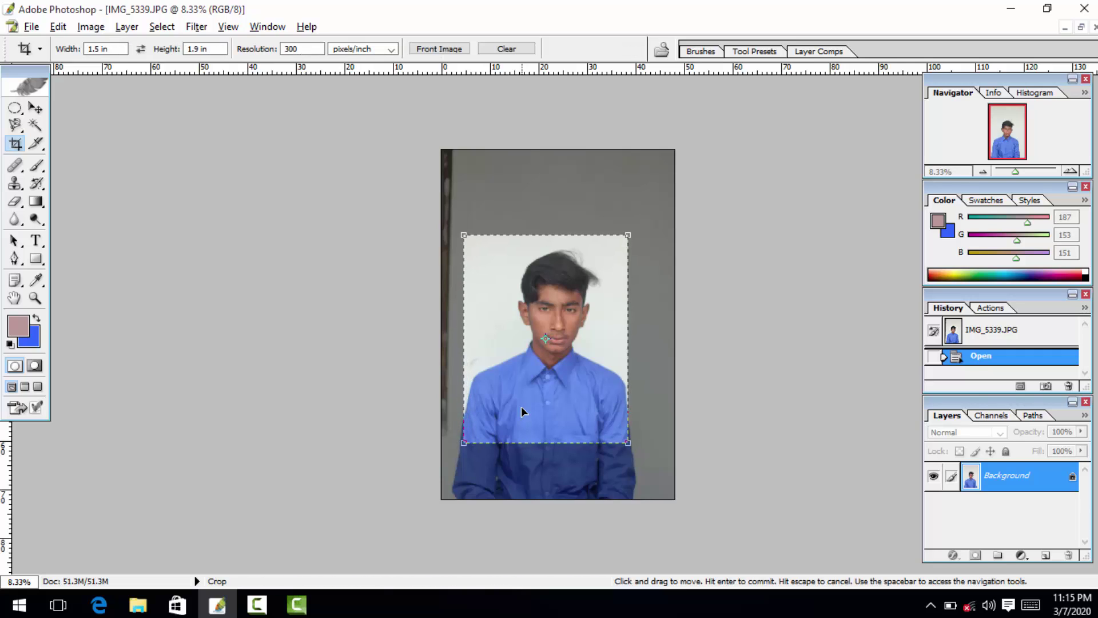
key("Return")
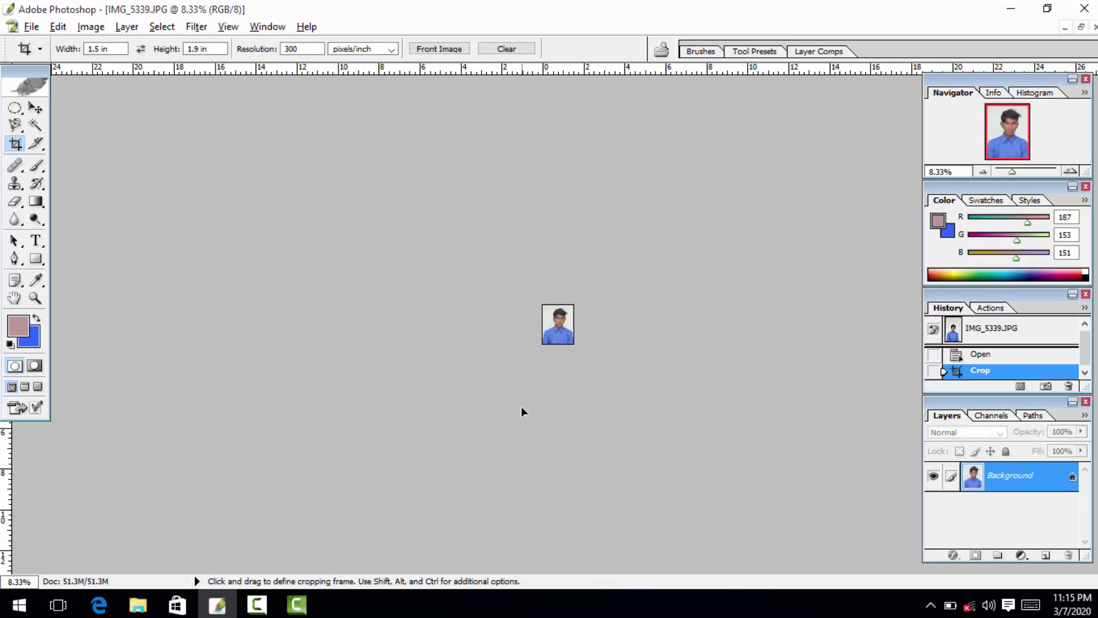
key("ctrl+plus")
key("ctrl+plus")
key("ctrl+plus")
key("ctrl+plus")
key("ctrl+plus")
key("ctrl+plus")
key("ctrl+plus")
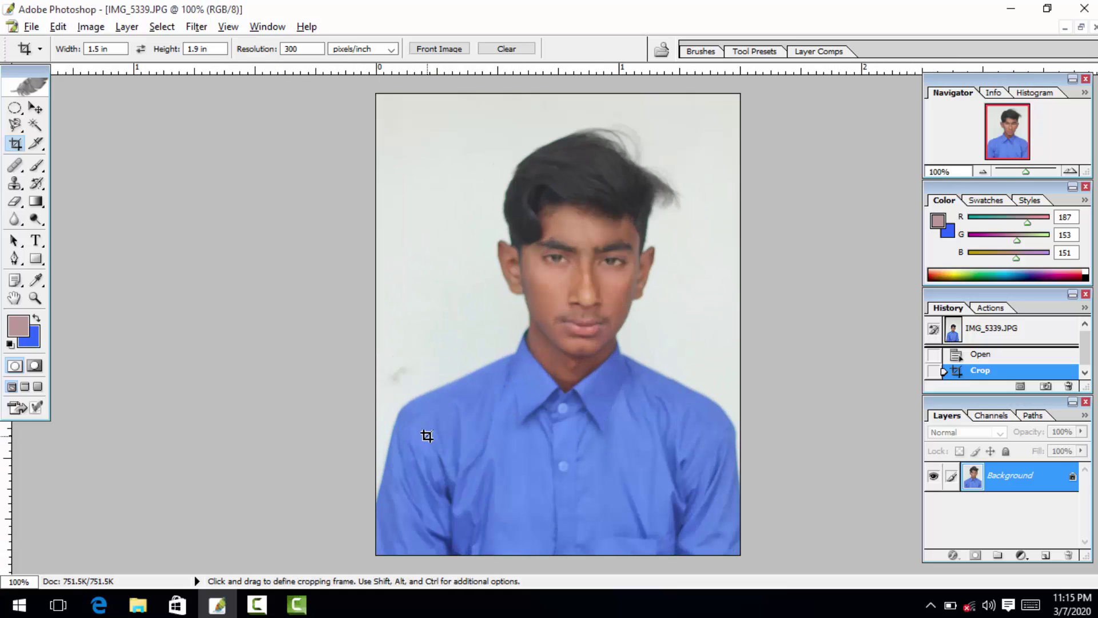
scroll(427, 435, "down", 1)
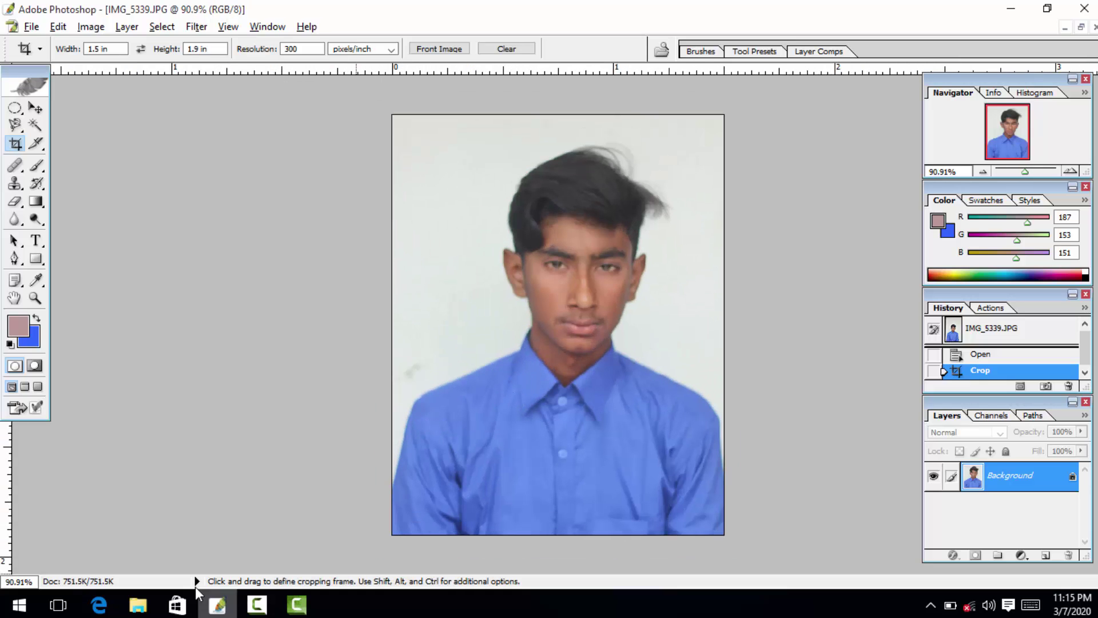
left_click(262, 610)
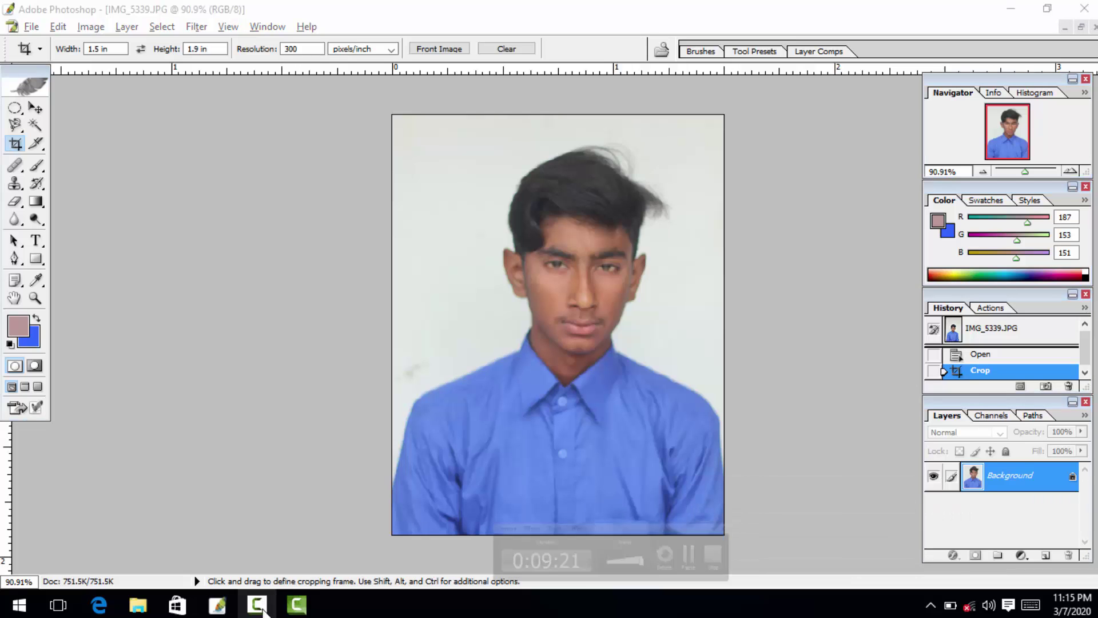
left_click(262, 609)
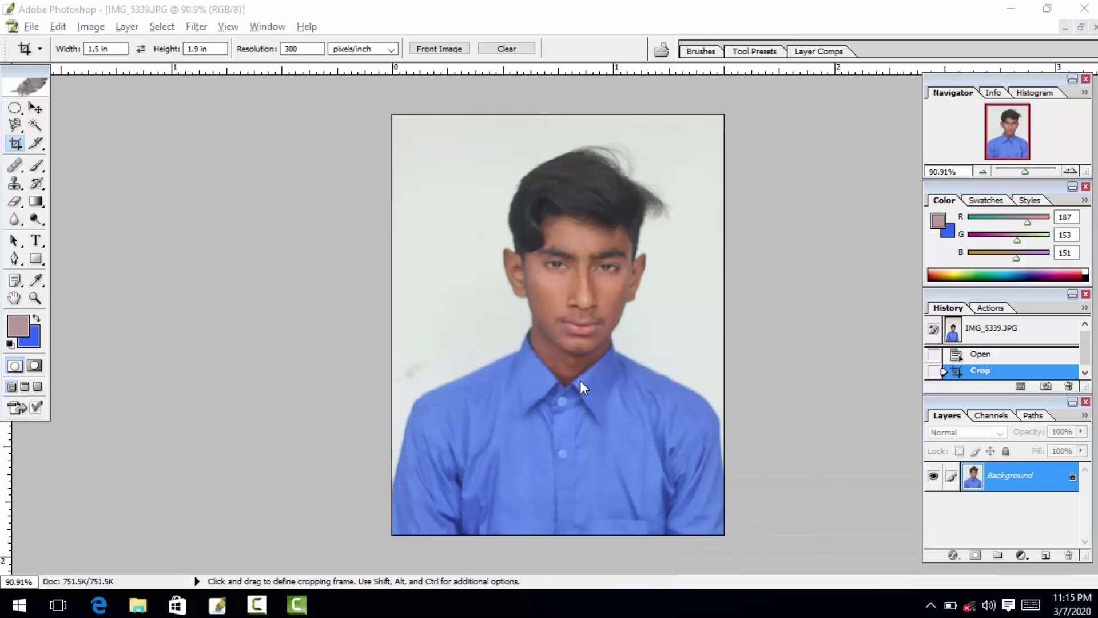
Reduce noise in the IMG_5339 portrait with Noiseware Professional's Default settings and brighten it with the last-used Levels settings.
left_click(198, 26)
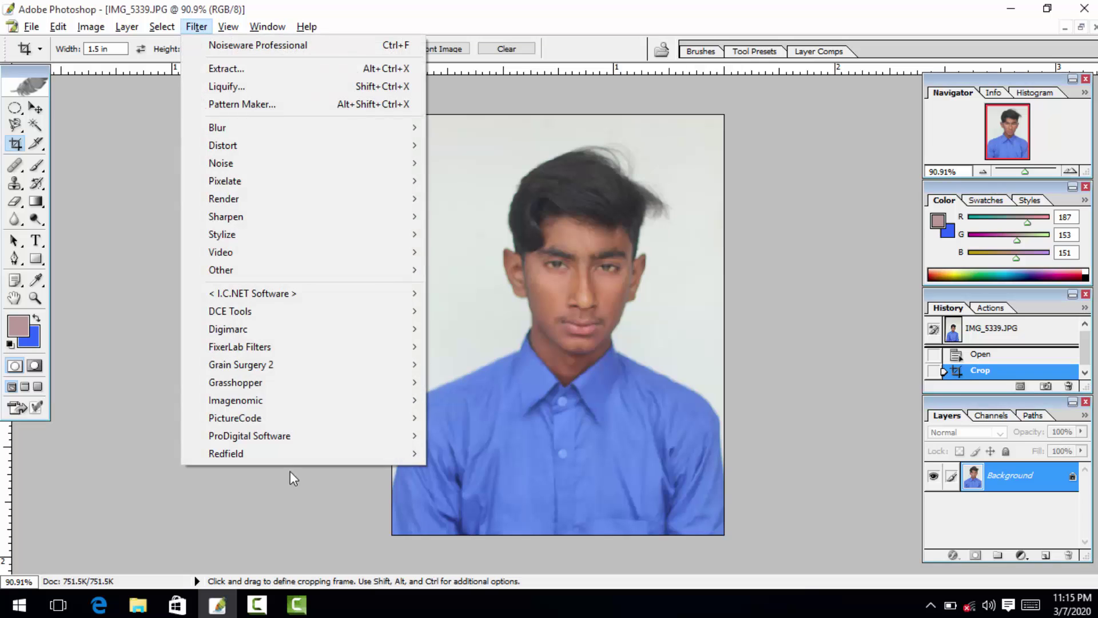
mouse_move(379, 407)
left_click(538, 402)
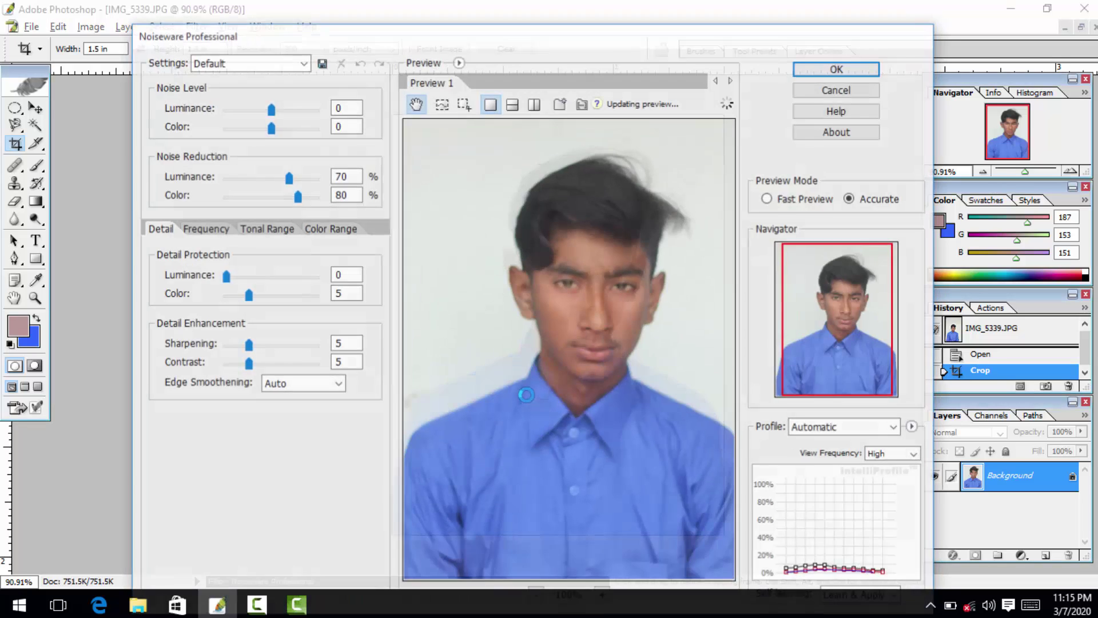
key("Return")
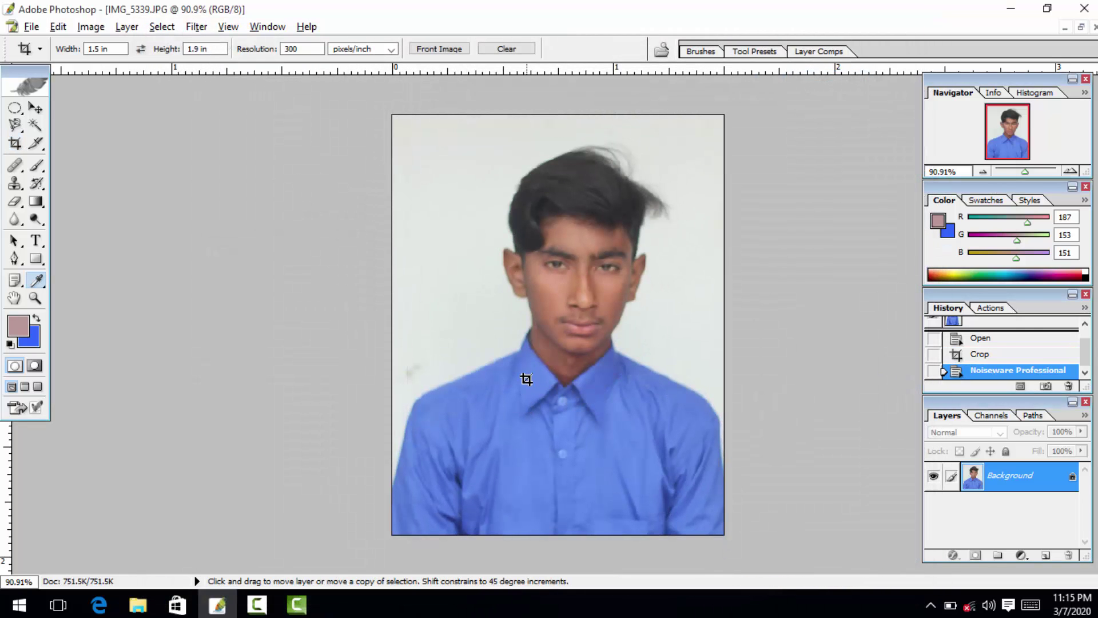
key("ctrl+l")
key("Return")
Save the IMG_5339 portrait as a baseline standard JPEG and close its window.
key("ctrl+s")
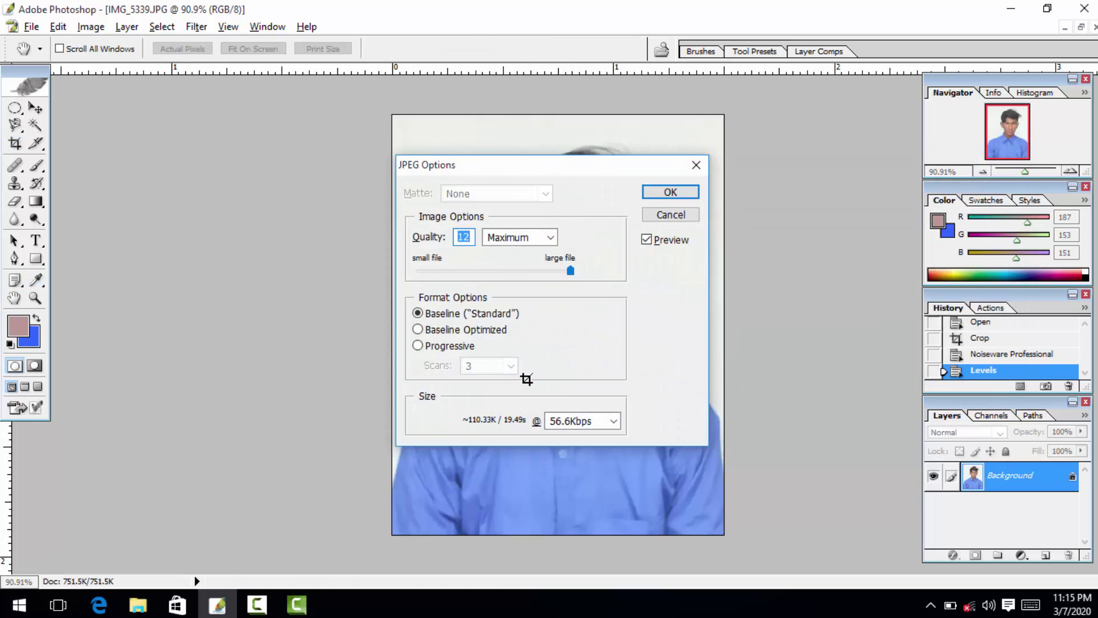
key("Return")
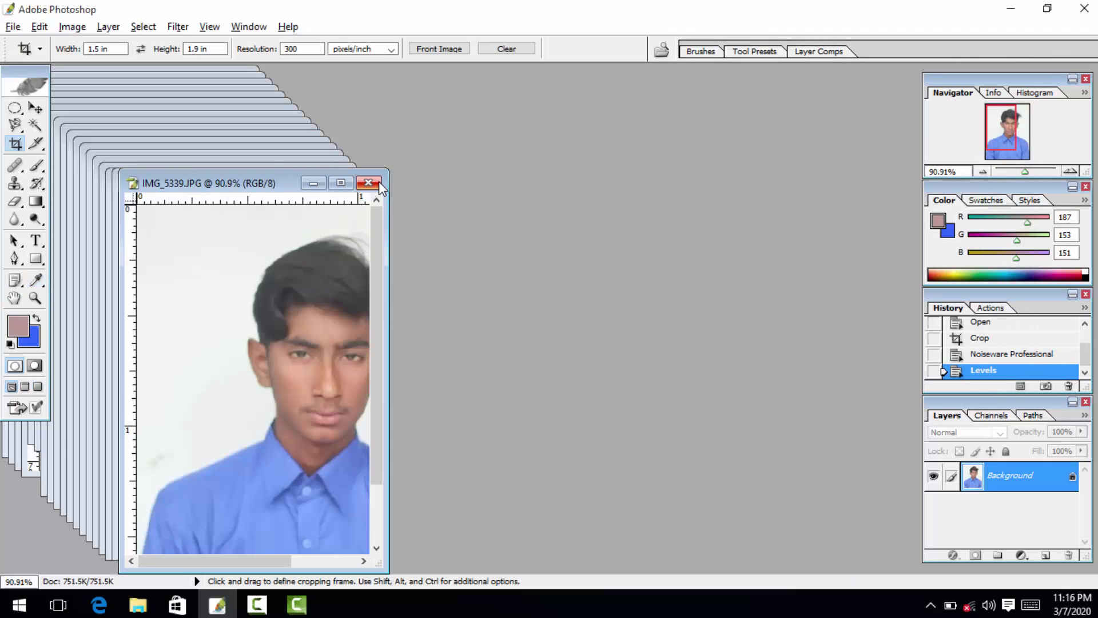
left_click(369, 182)
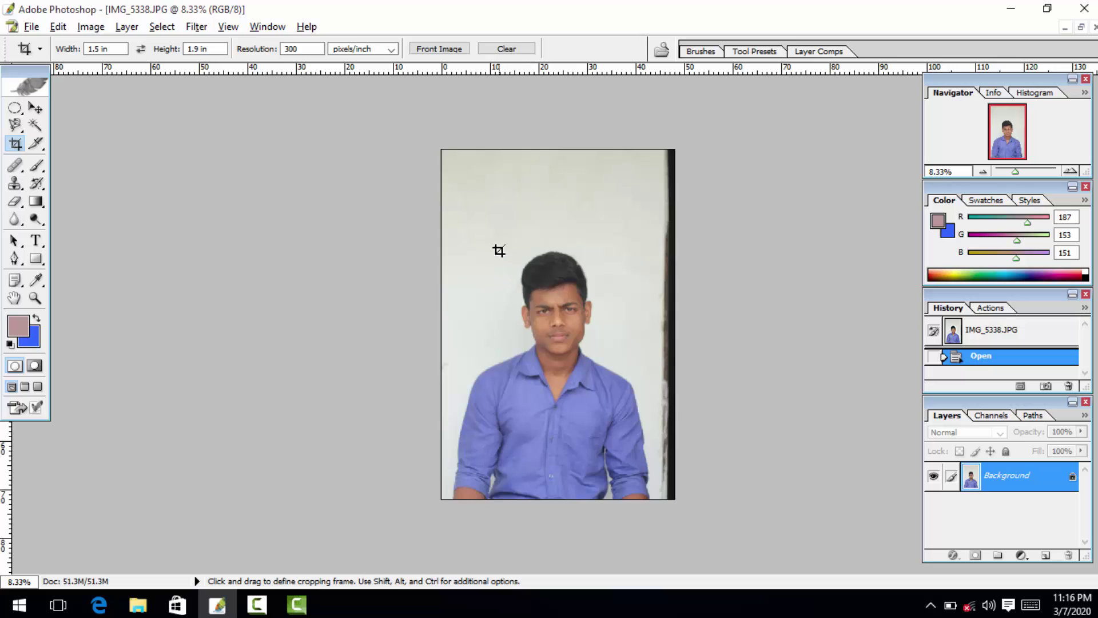
Crop IMG_5338 to 1.5 in by 1.9 in at 300 pixels/inch, centring the frame on the head and shoulders.
left_click_drag(499, 250, 650, 442)
left_click_drag(499, 331, 497, 320)
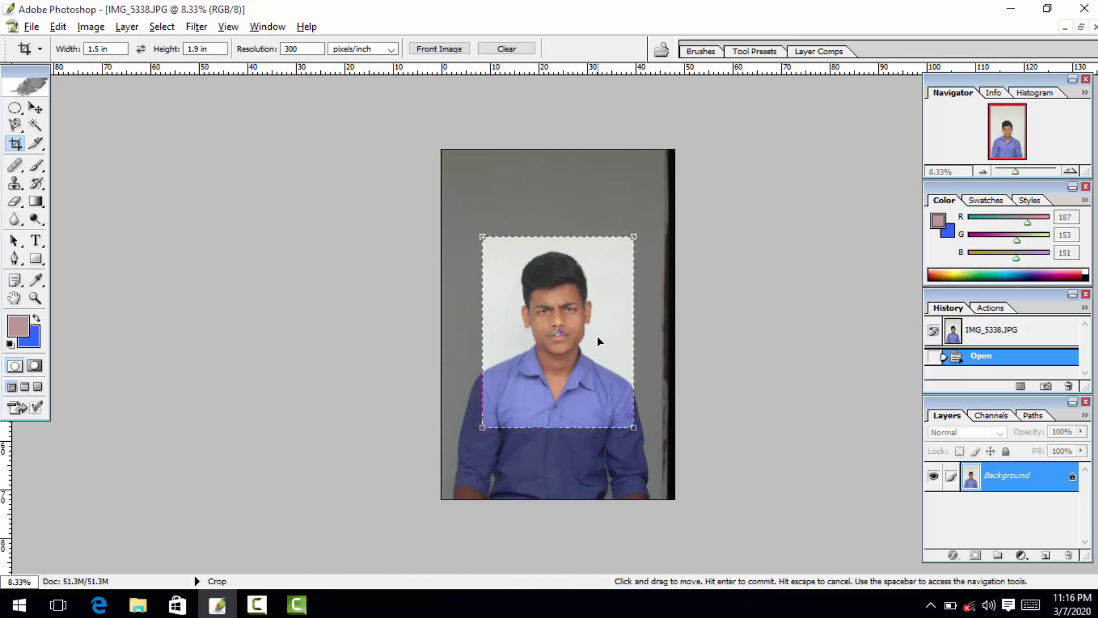
key("Return")
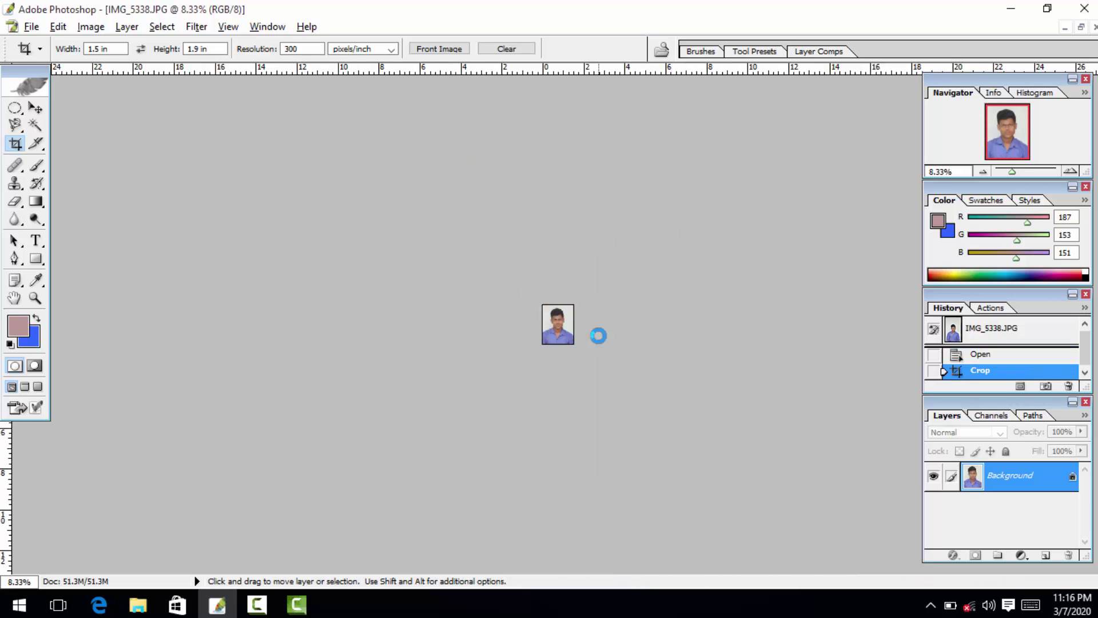
Reduce noise in the IMG_5338 portrait with Noiseware Professional's Default settings and brighten it with the last-used Levels settings.
key("ctrl+plus")
key("ctrl+plus")
key("ctrl+plus")
key("ctrl+plus")
key("ctrl+plus")
key("ctrl+plus")
key("ctrl+plus")
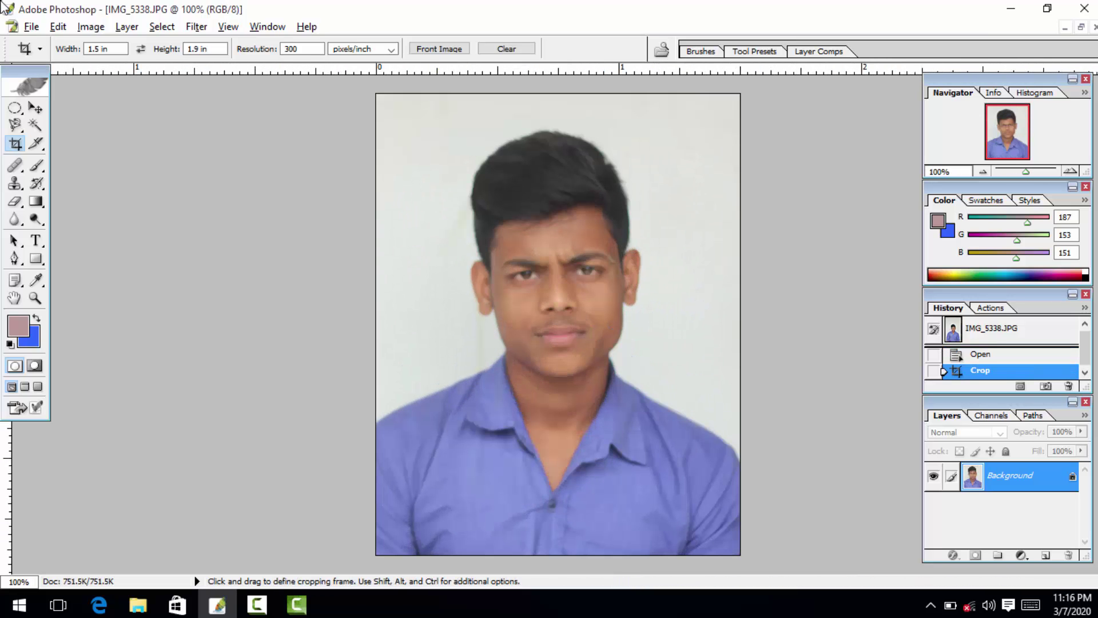
left_click(196, 26)
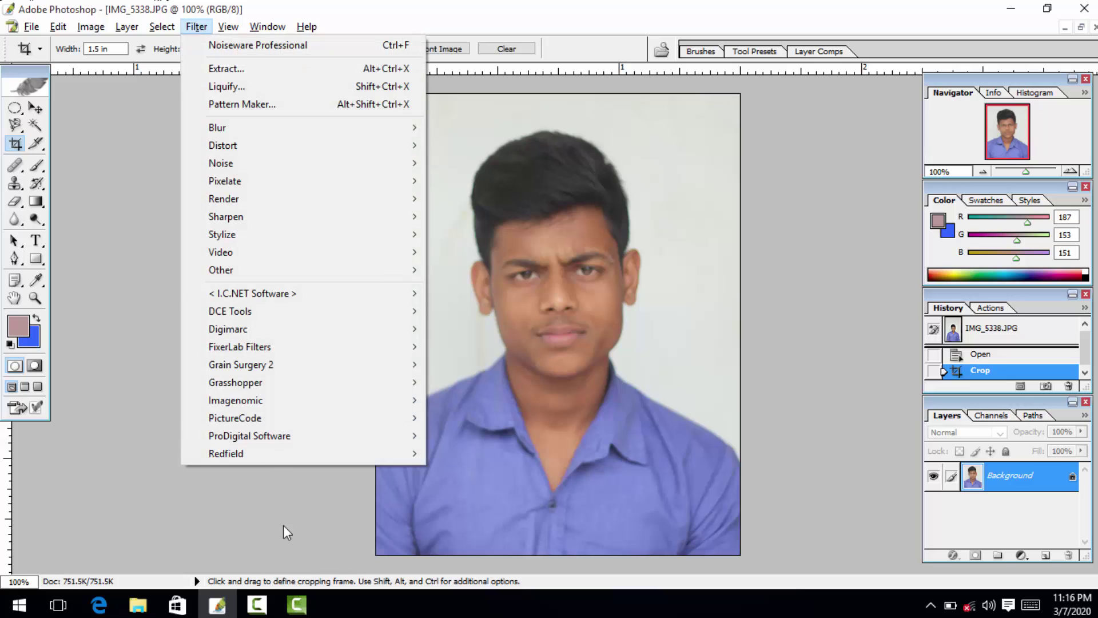
mouse_move(289, 406)
left_click(551, 407)
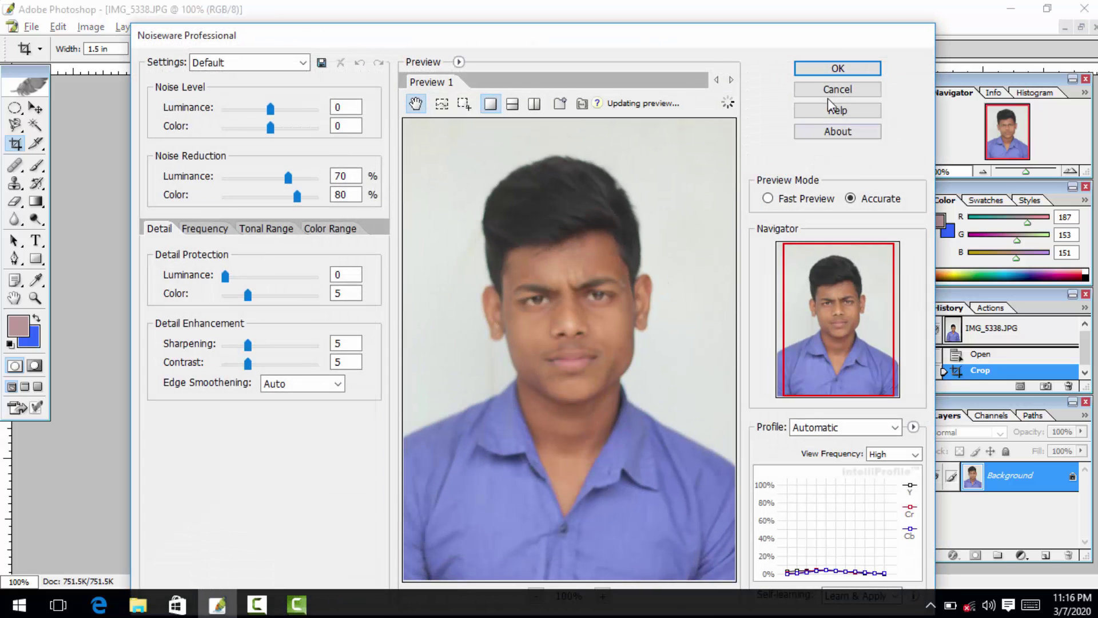
left_click(823, 70)
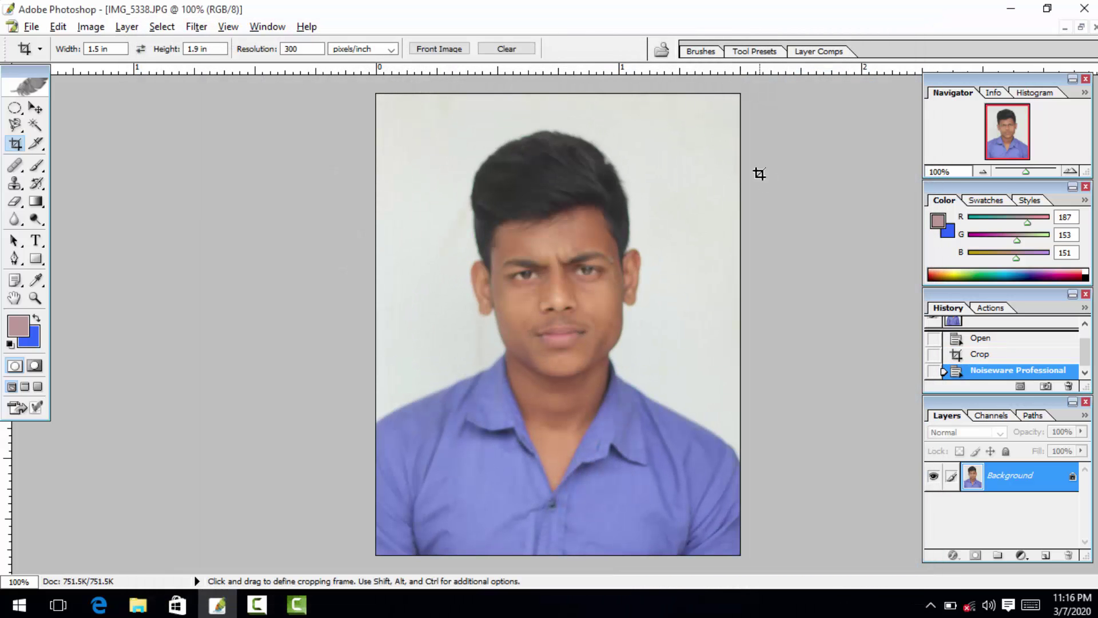
key("ctrl+l")
key("Return")
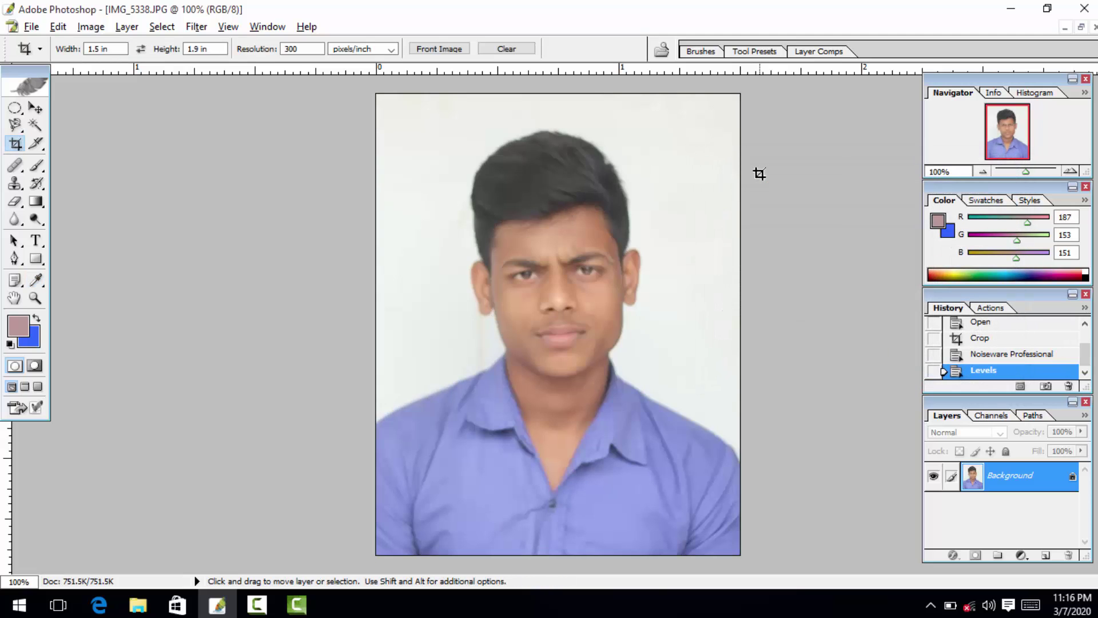
Save the IMG_5338 portrait as a JPEG and close its window.
key("ctrl+s")
key("Return")
key("f")
key("f")
key("f")
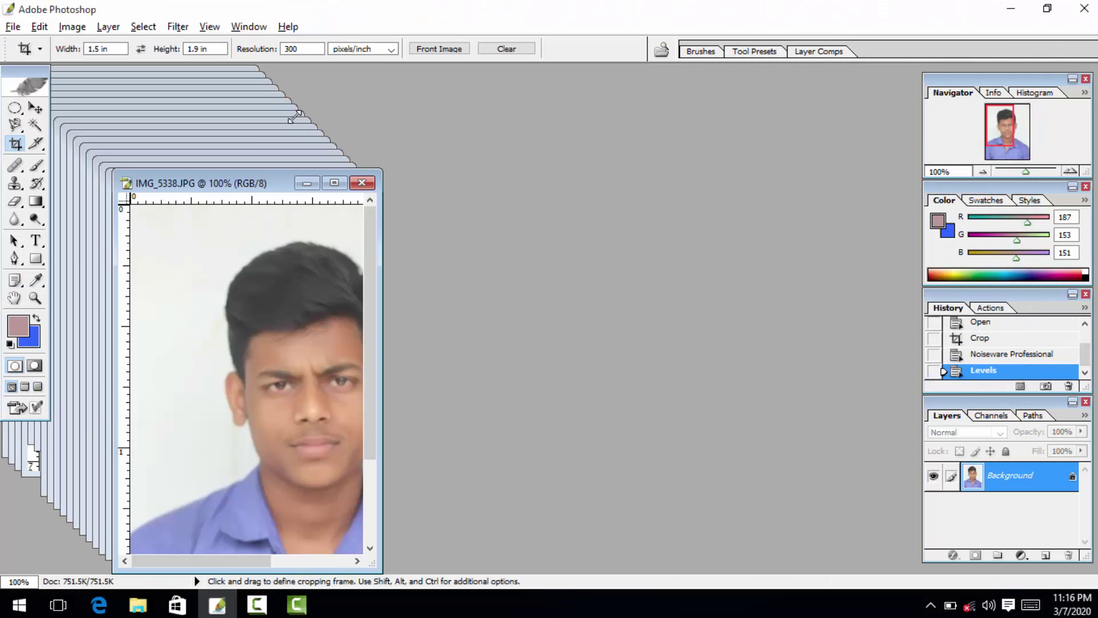
left_click(365, 183)
Maximize IMG_5337 and crop it to 1.5 in by 1.9 in at 300 pixels/inch around the head and shoulders.
left_click(334, 183)
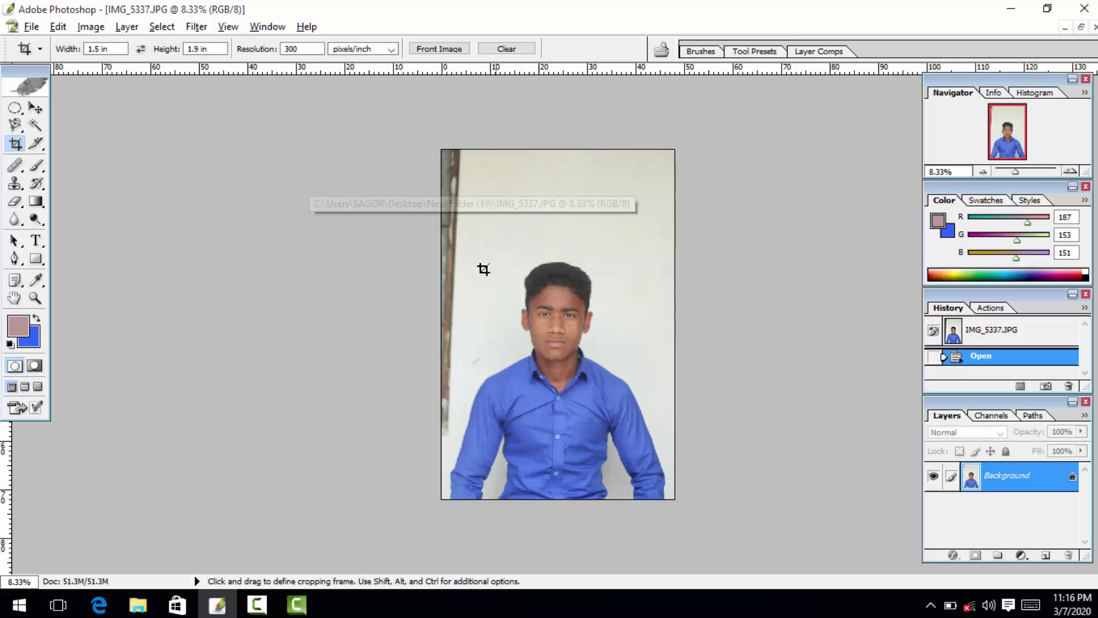
left_click_drag(483, 251, 626, 428)
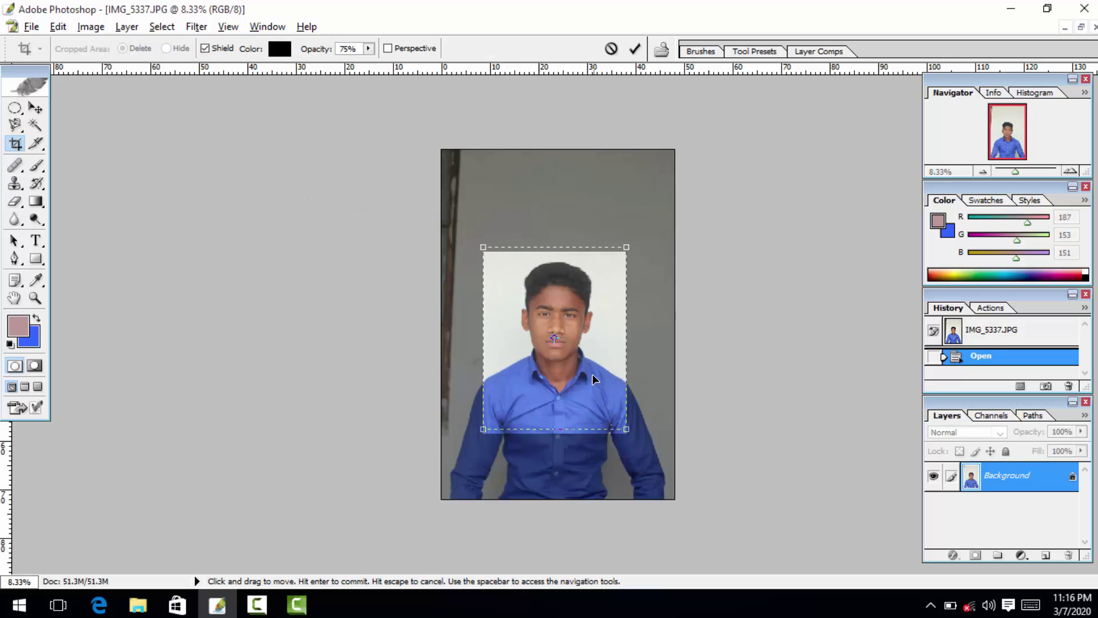
key("Return")
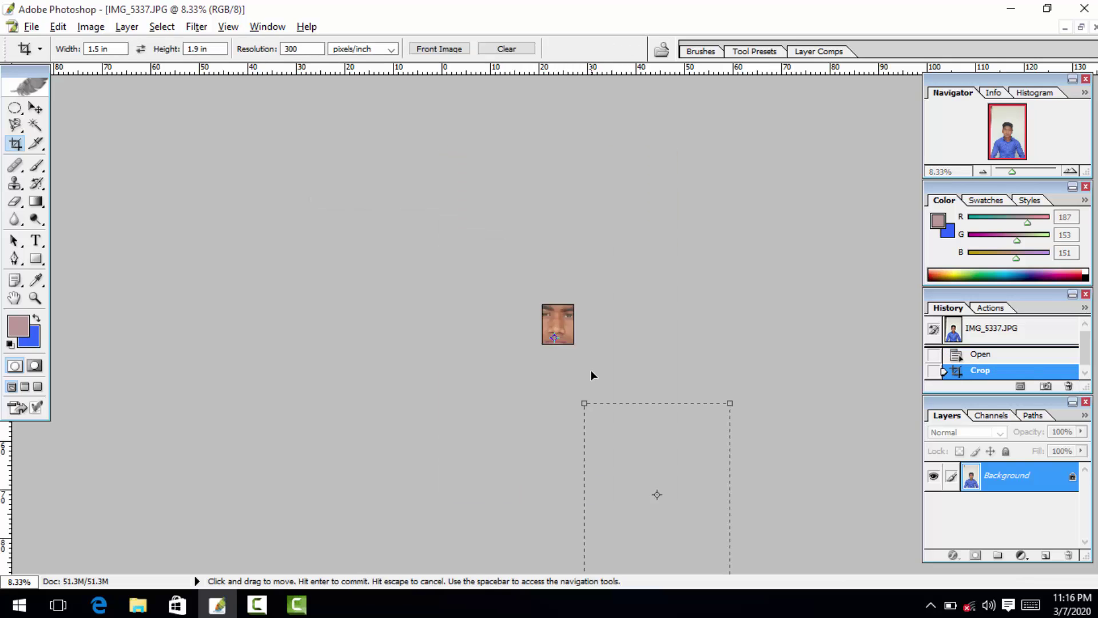
Brighten the cropped IMG_5337 portrait with the last-used Levels settings.
key("ctrl+plus")
key("ctrl+plus")
key("ctrl+plus")
key("ctrl+plus")
key("ctrl+plus")
key("ctrl+plus")
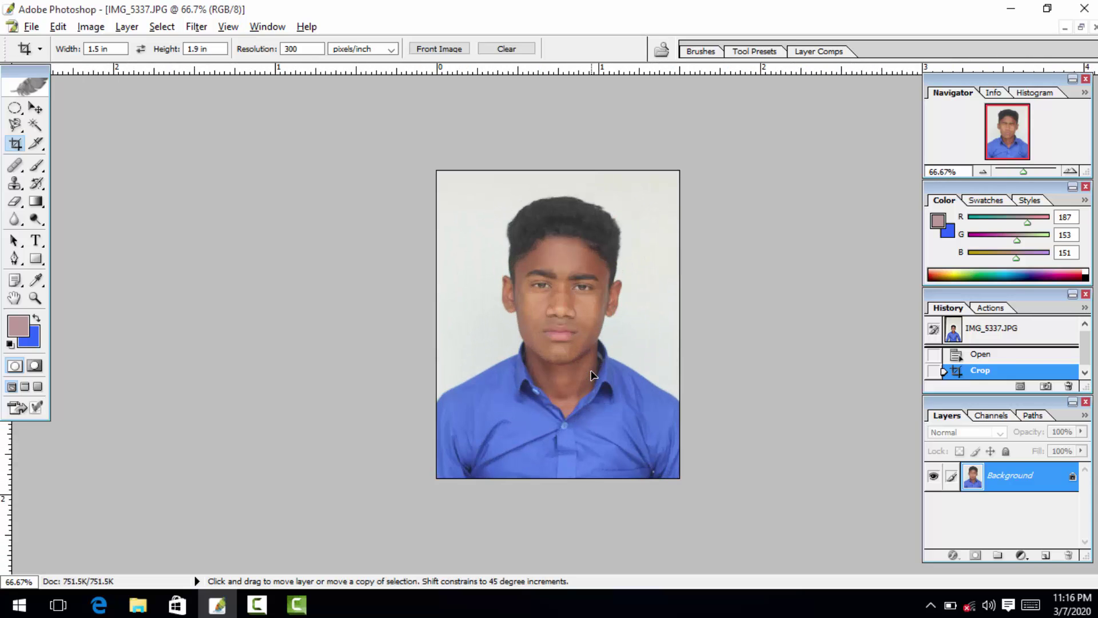
key("ctrl+l")
key("Return")
Discard a Curves adjustment on IMG_5337 and brighten it a second time with Levels input values 0, 1.18 and 242.
key("ctrl+m")
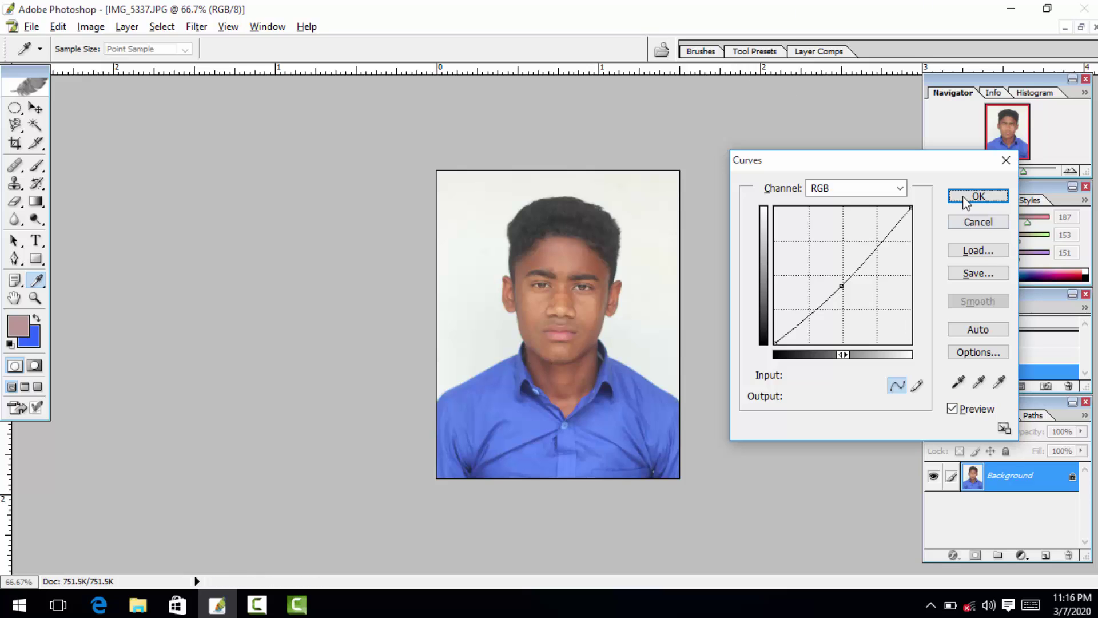
left_click(974, 224)
key("ctrl+l")
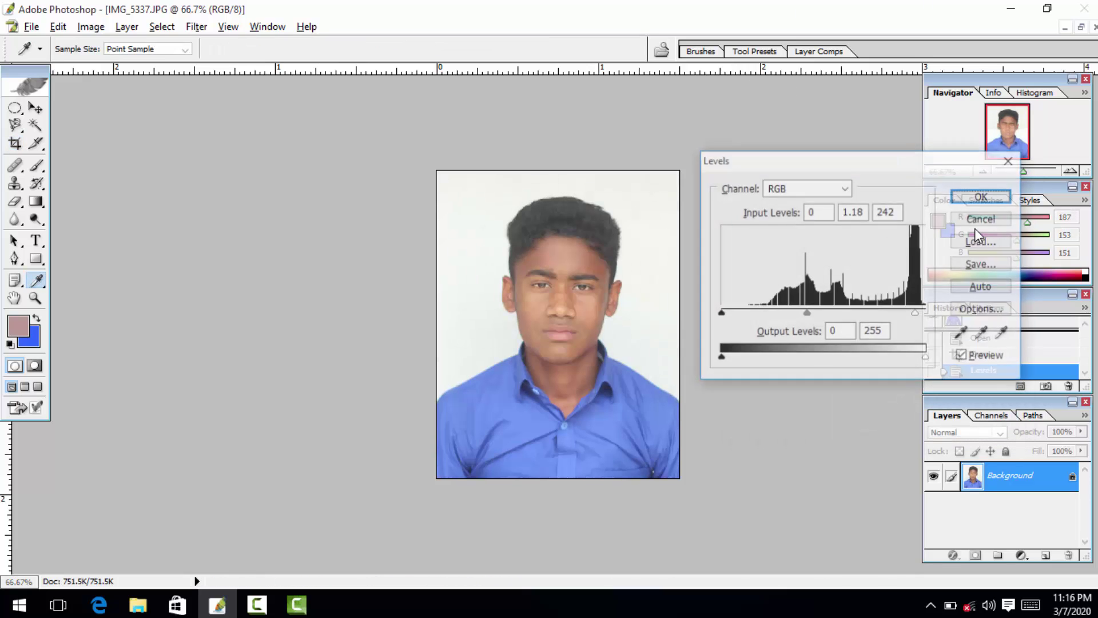
key("Return")
Save the IMG_5337 portrait as a baseline standard JPEG at quality 5.
key("ctrl+s")
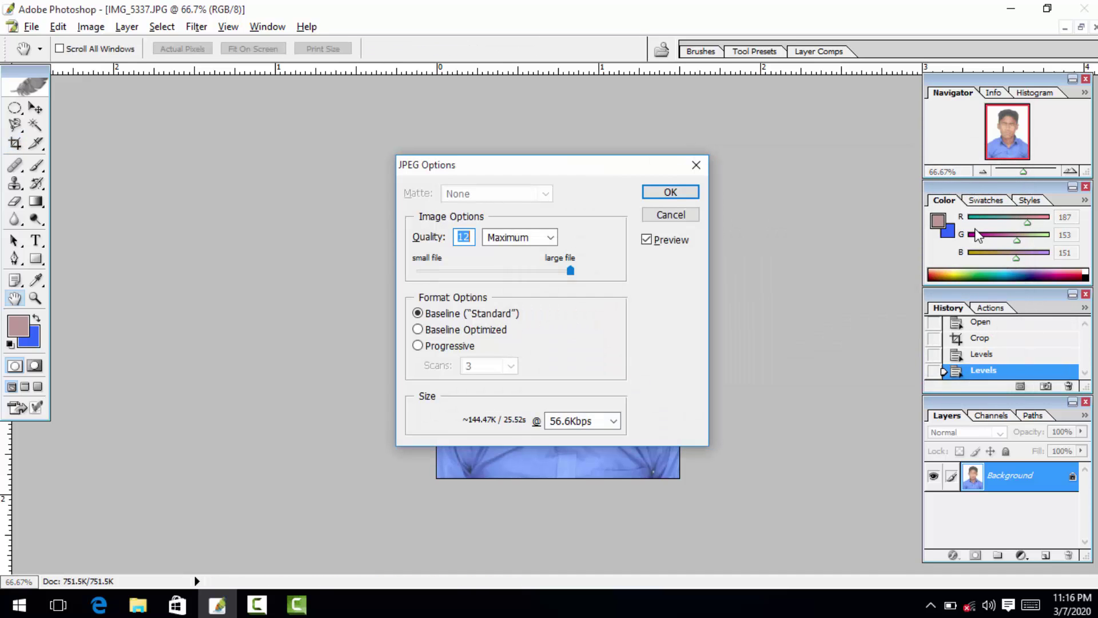
type("5")
key("Return")
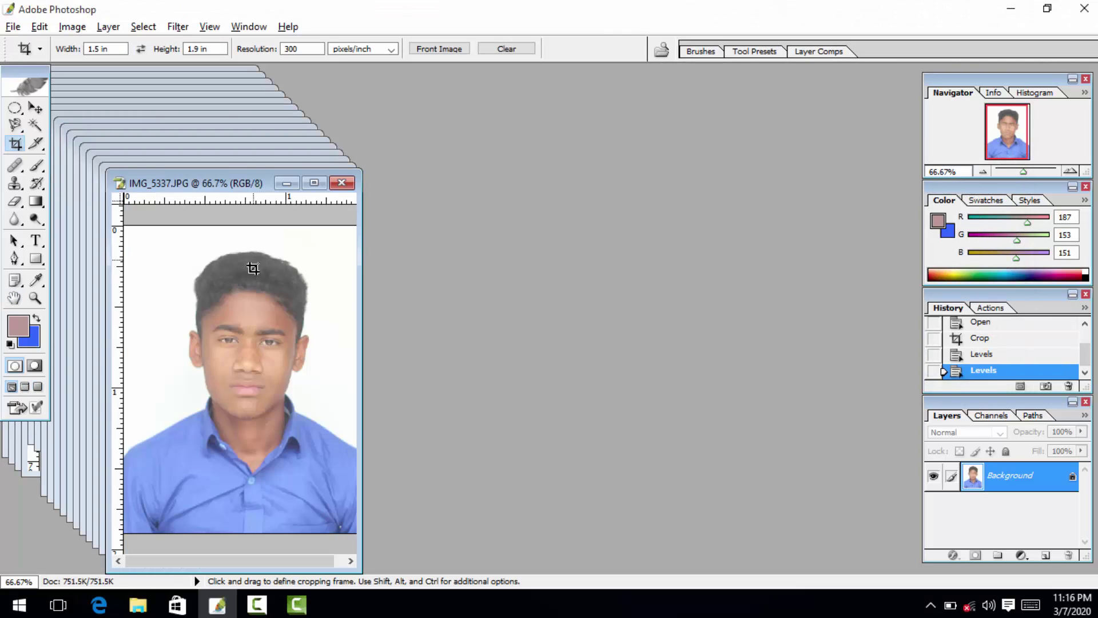
Close IMG_5337, maximize IMG_5336 and crop it to 1.5 in by 1.9 in at 300 pixels/inch around the head and shoulders.
key("ctrl+w")
left_click(308, 177)
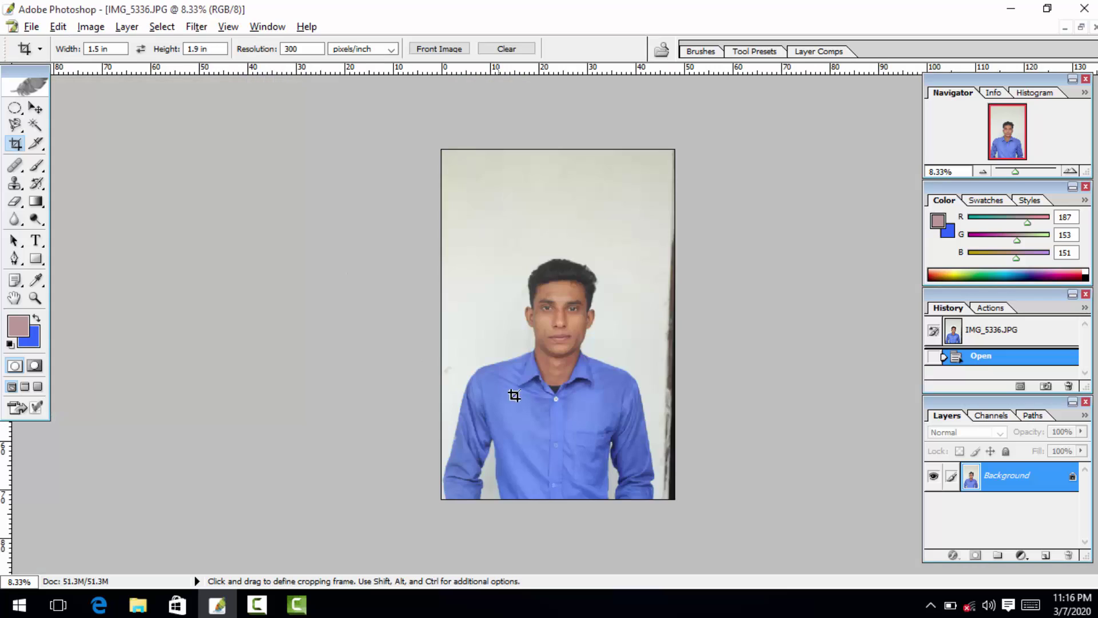
left_click_drag(485, 258, 640, 451)
left_click_drag(561, 366, 555, 342)
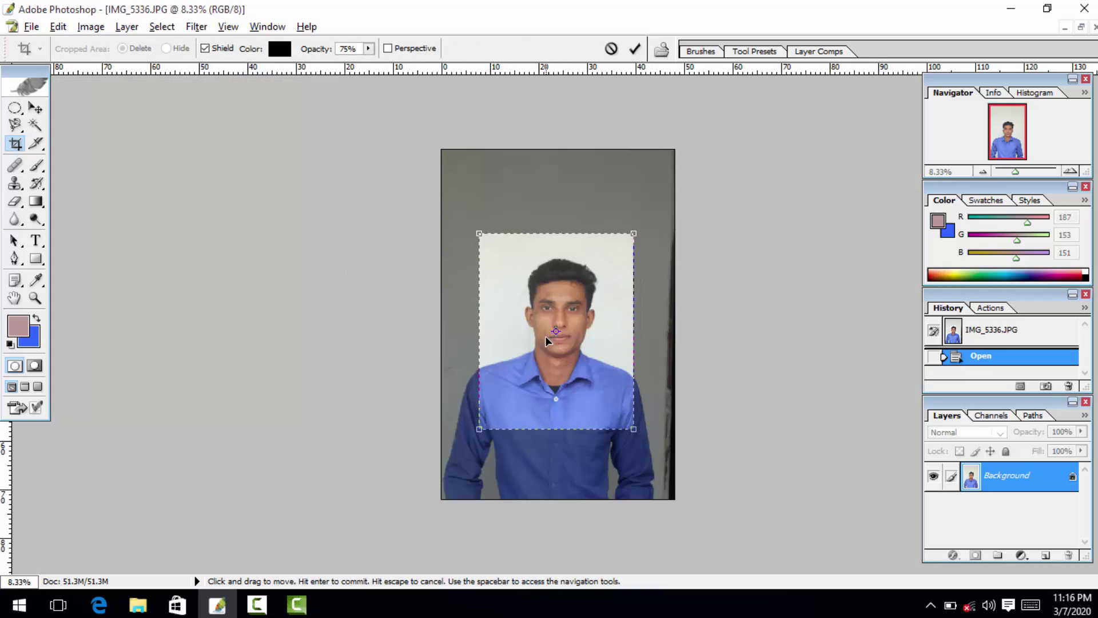
key("Return")
key("ctrl+plus")
key("ctrl+plus")
key("ctrl+plus")
key("ctrl+plus")
key("ctrl+plus")
key("ctrl+plus")
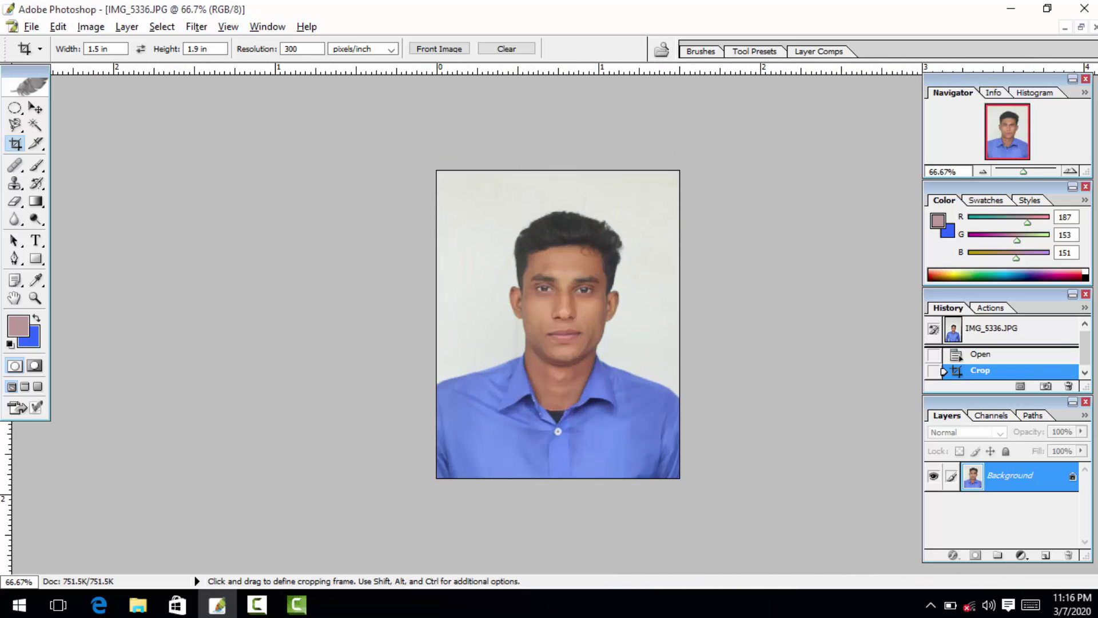
Denoise the cropped IMG_5336 portrait with Imagenomic Noiseware Professional and brighten it with the last-used Levels settings.
left_click(196, 26)
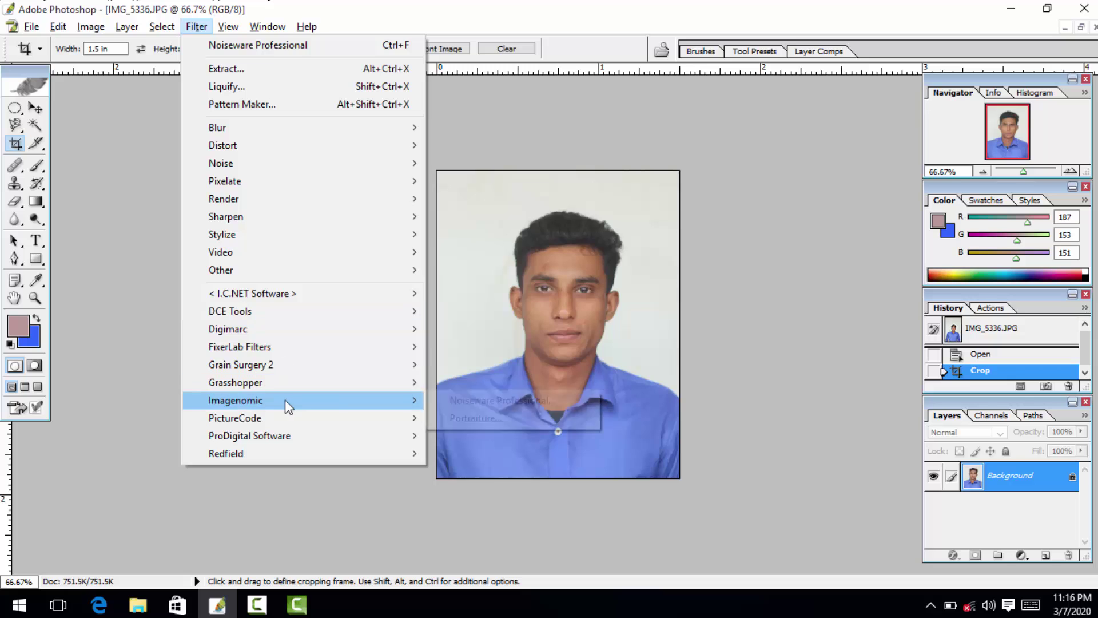
mouse_move(284, 400)
left_click(497, 399)
key("Return")
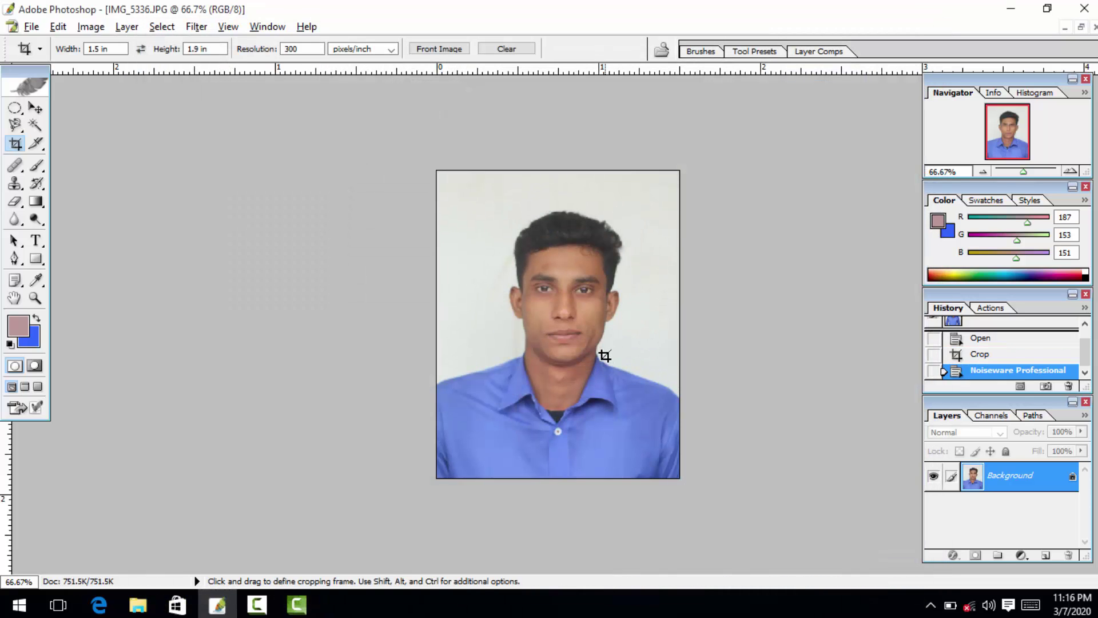
key("ctrl+l")
key("Return")
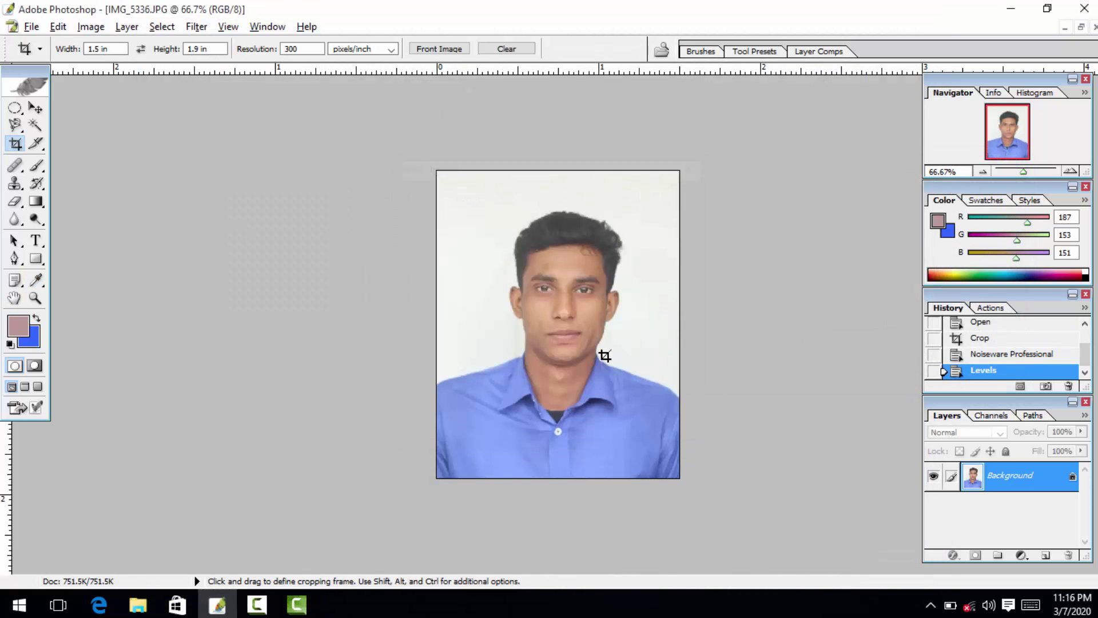
Return IMG_5336 to its floating window and close the document.
key("f")
key("f")
left_click(335, 177)
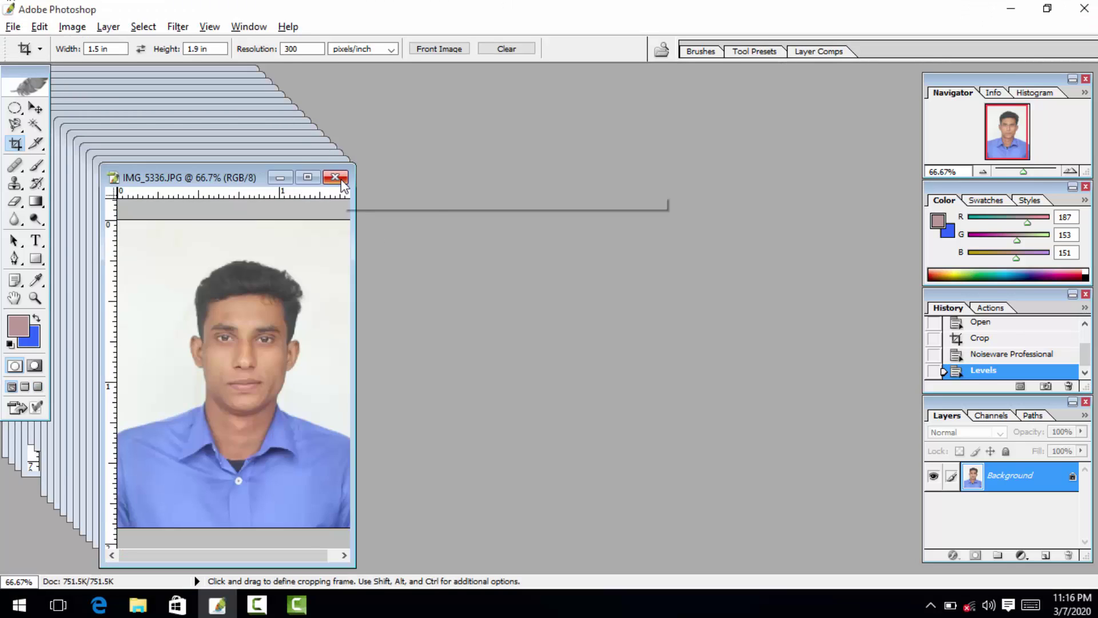
left_click(255, 605)
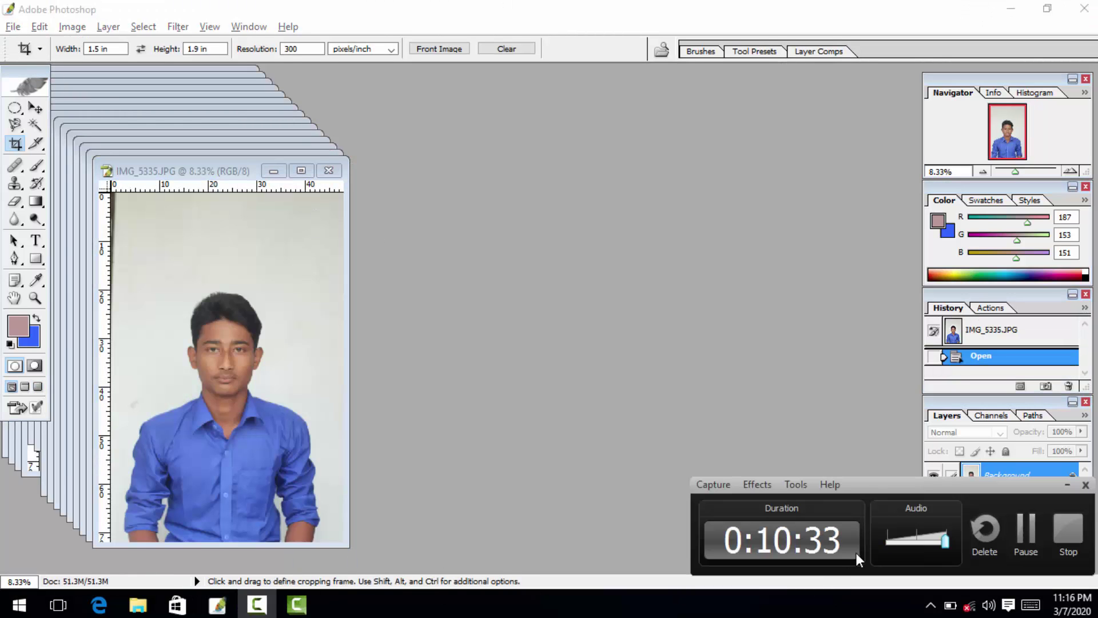
left_click(1025, 531)
left_click(1022, 530)
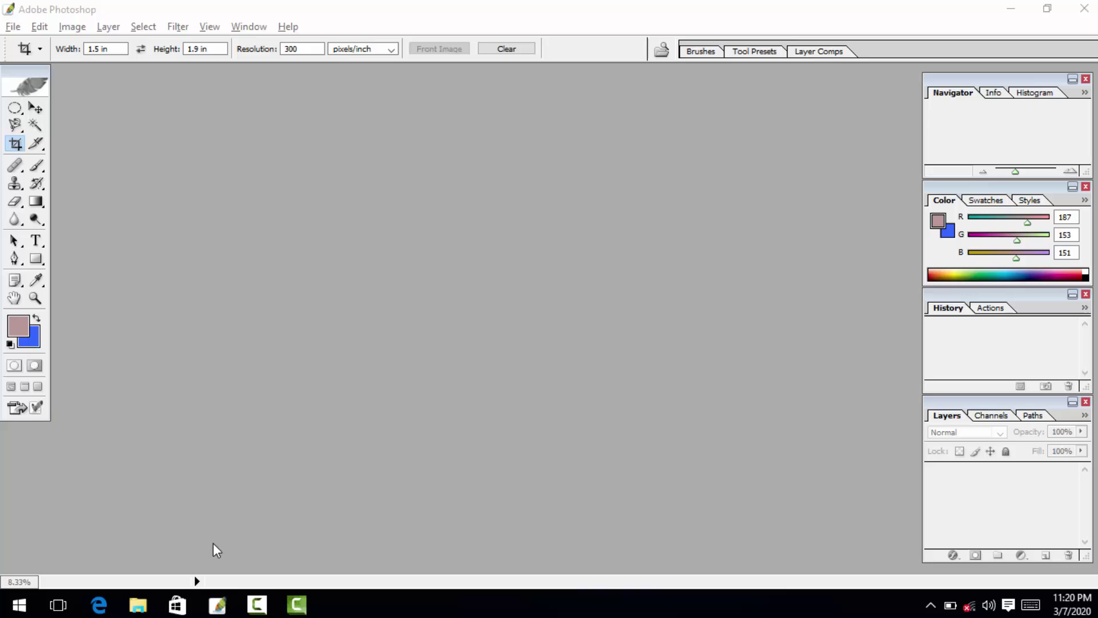
left_click(257, 606)
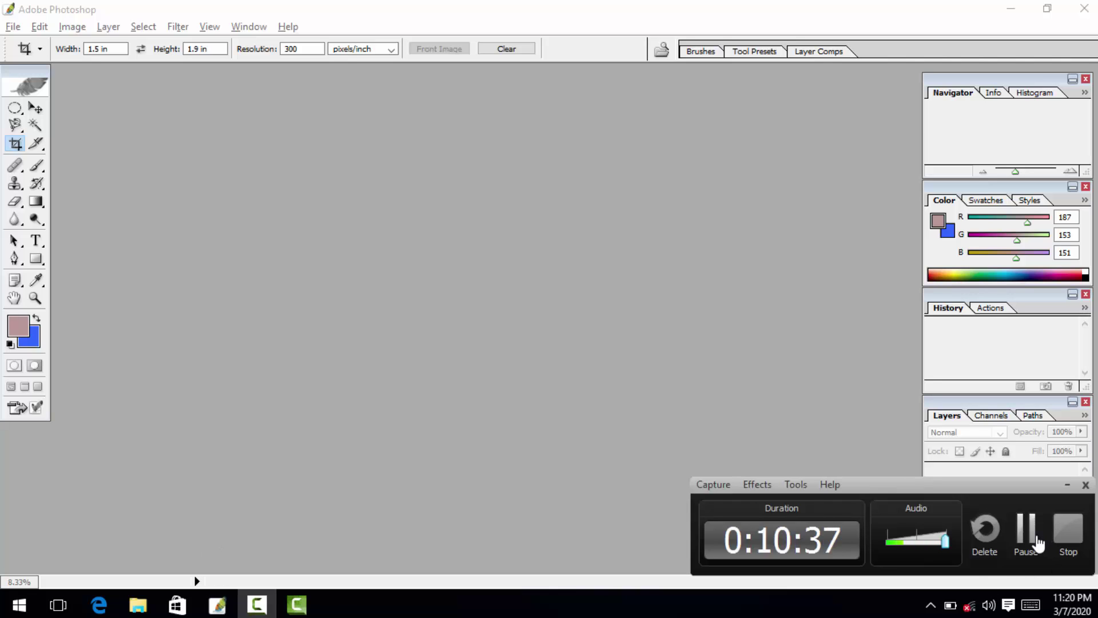
left_click(1067, 485)
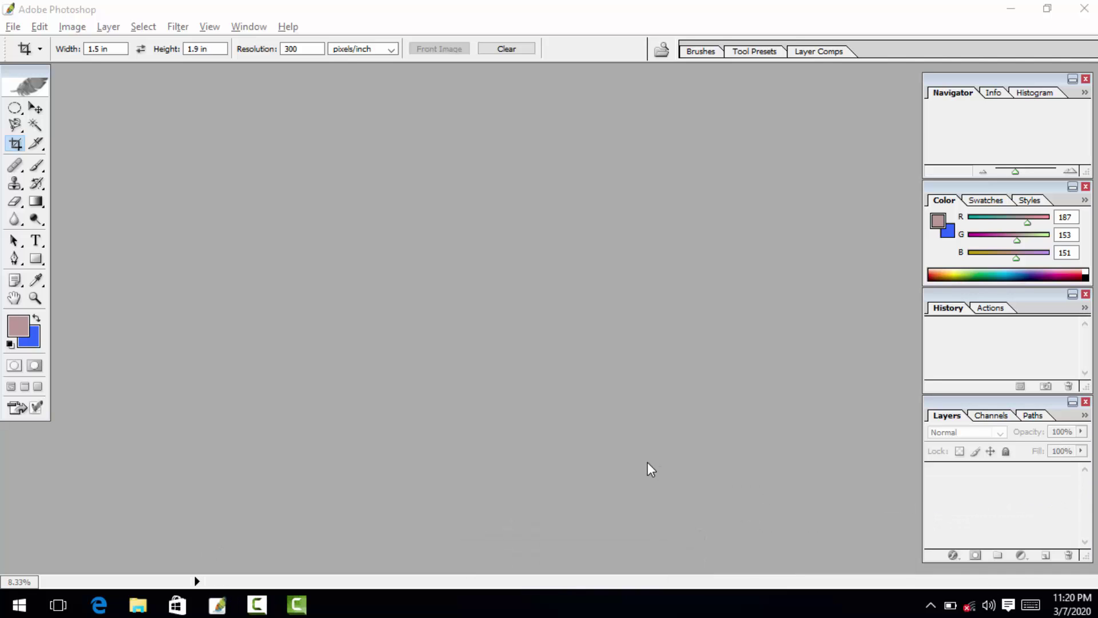